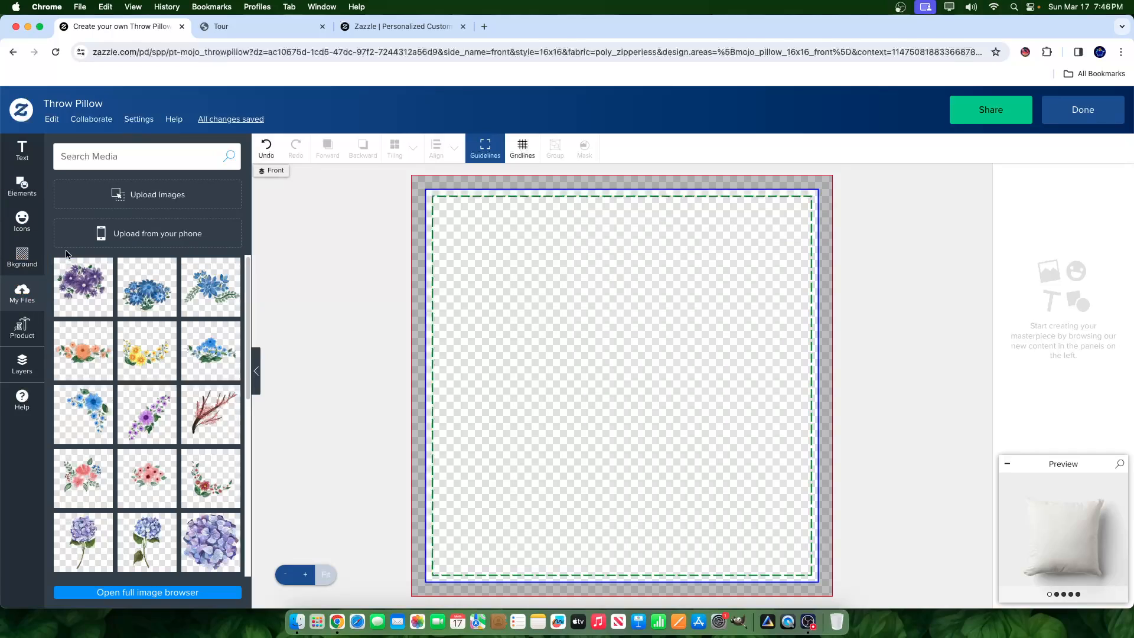
Step: Browse the uploaded floral and pillow mockup images in the media library
scroll(156, 352, down, 5)
scroll(156, 352, down, 10)
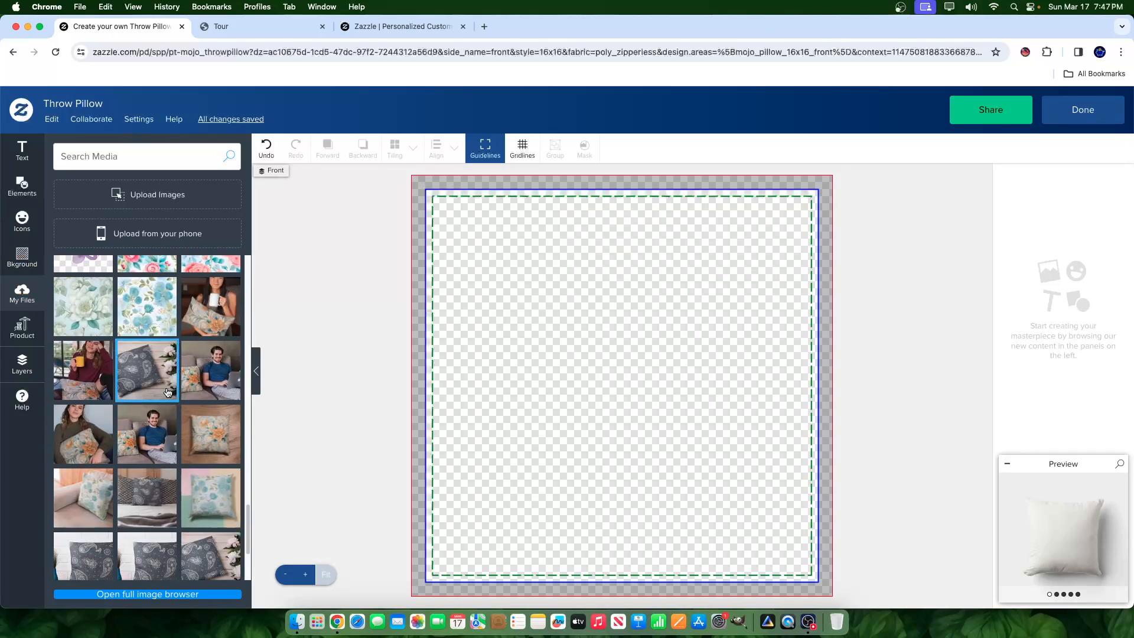
scroll(169, 390, up, 10)
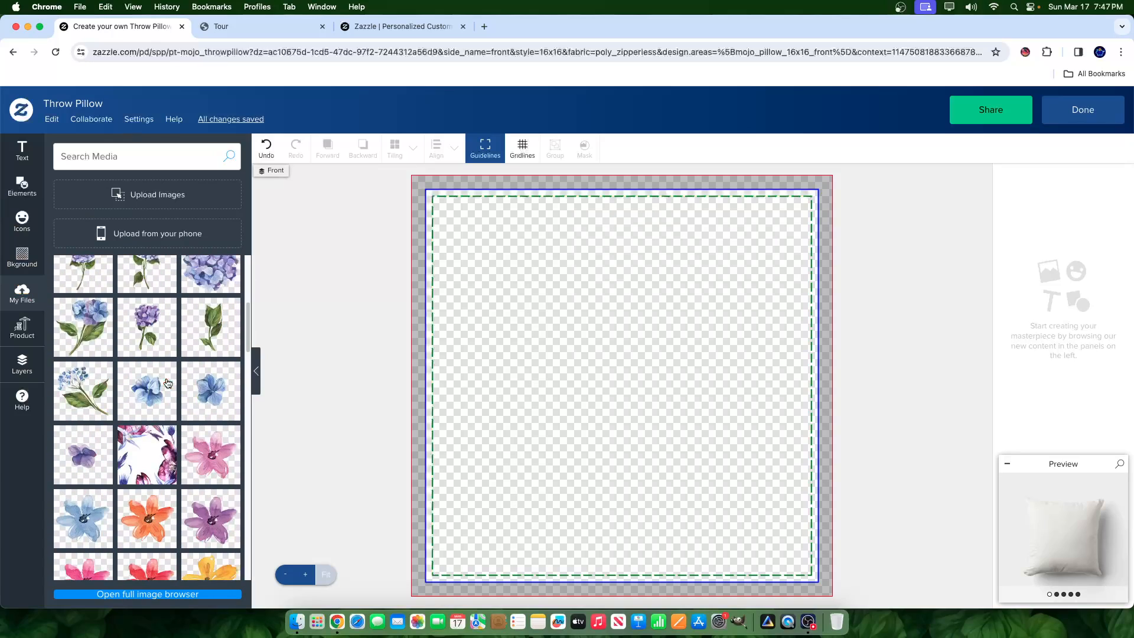
scroll(177, 395, up, 2)
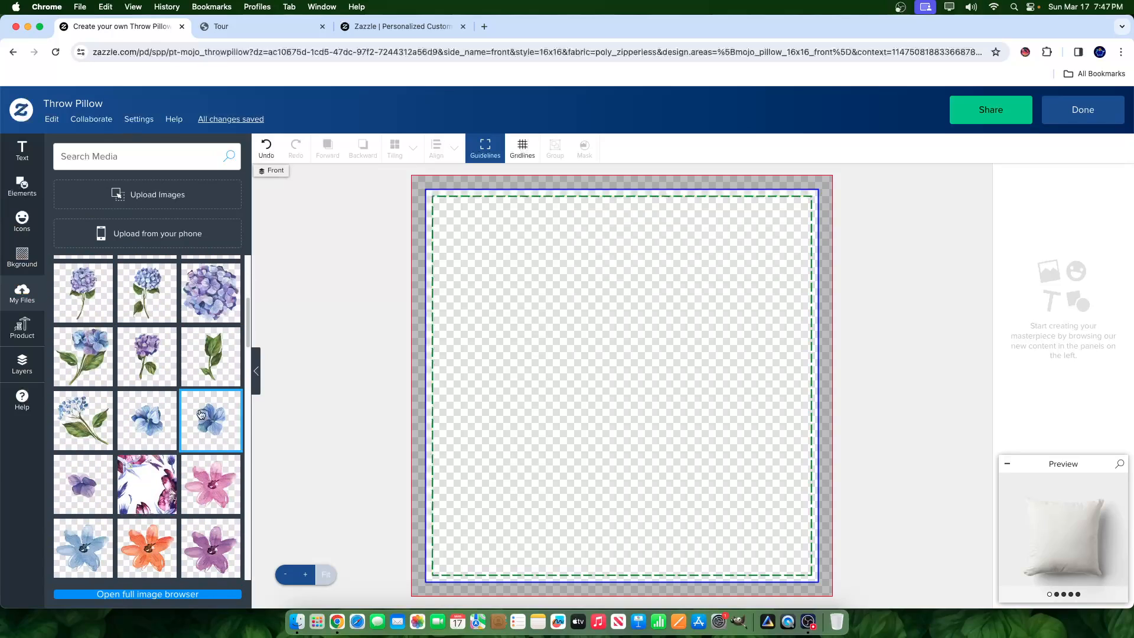
scroll(200, 413, down, 5)
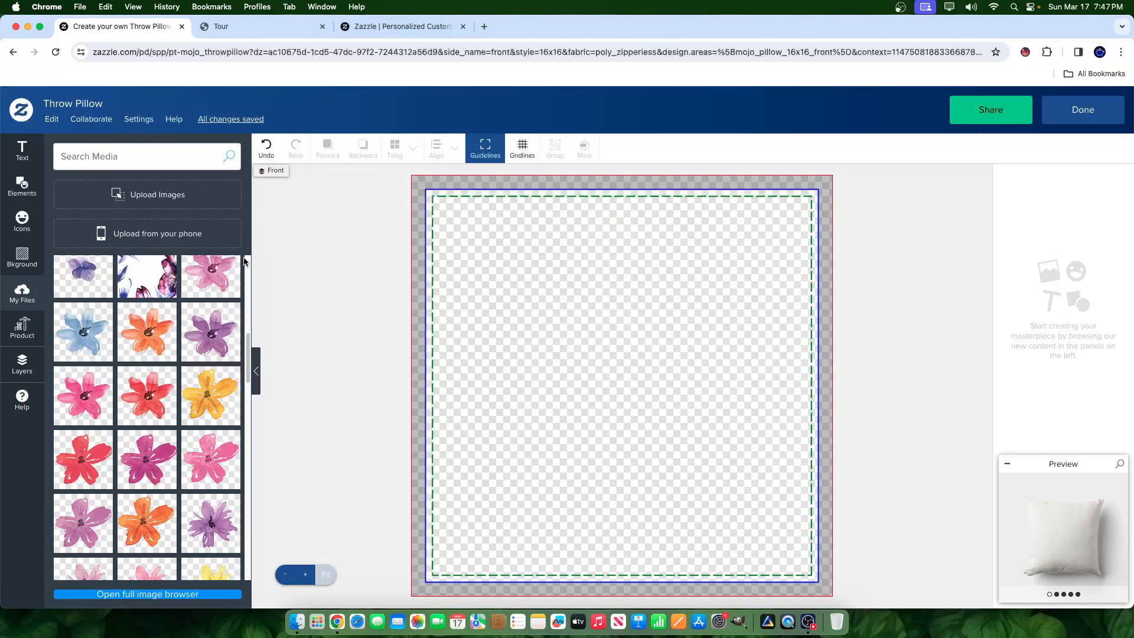
Step: Open the Zazzle tag course from the course overview website and examine its price and curriculum
click(257, 33)
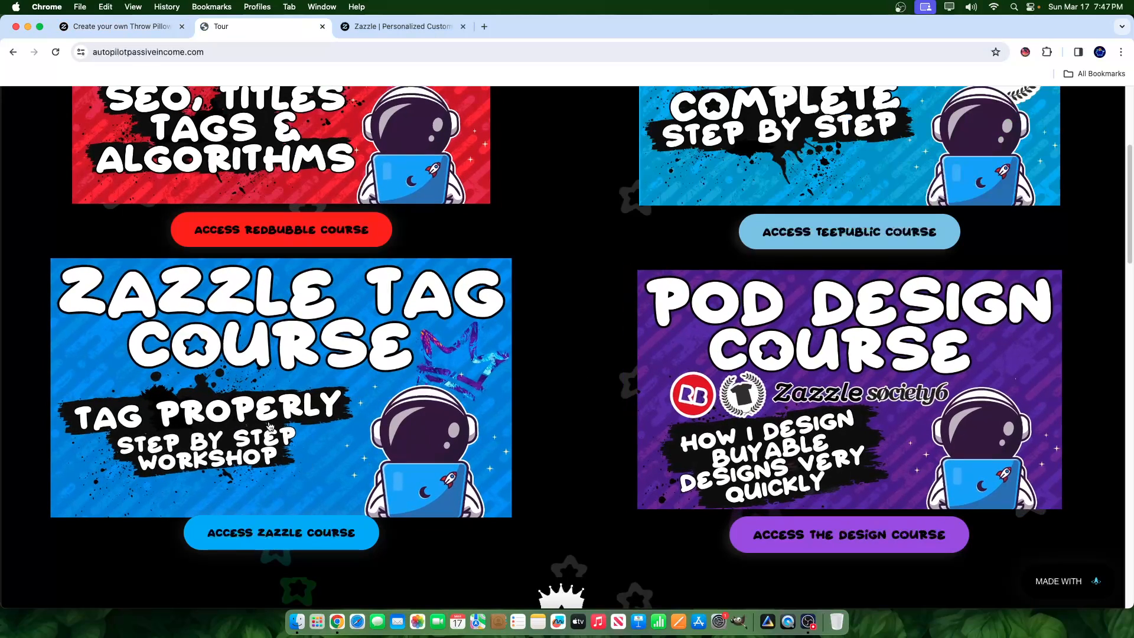
click(142, 27)
scroll(190, 399, down, 3)
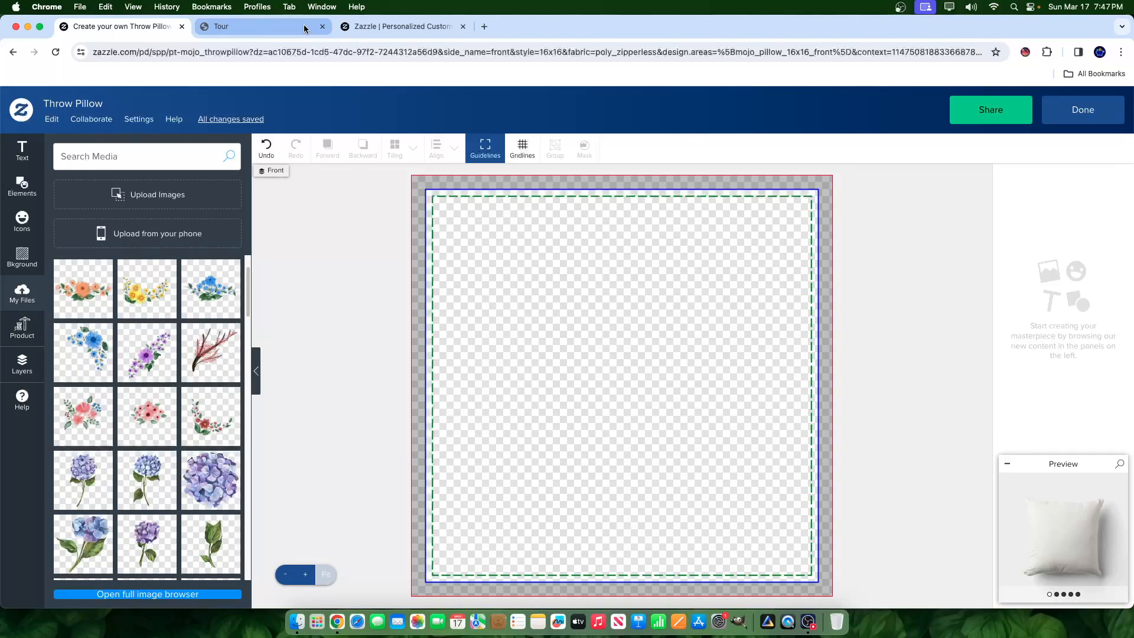
click(221, 27)
click(378, 395)
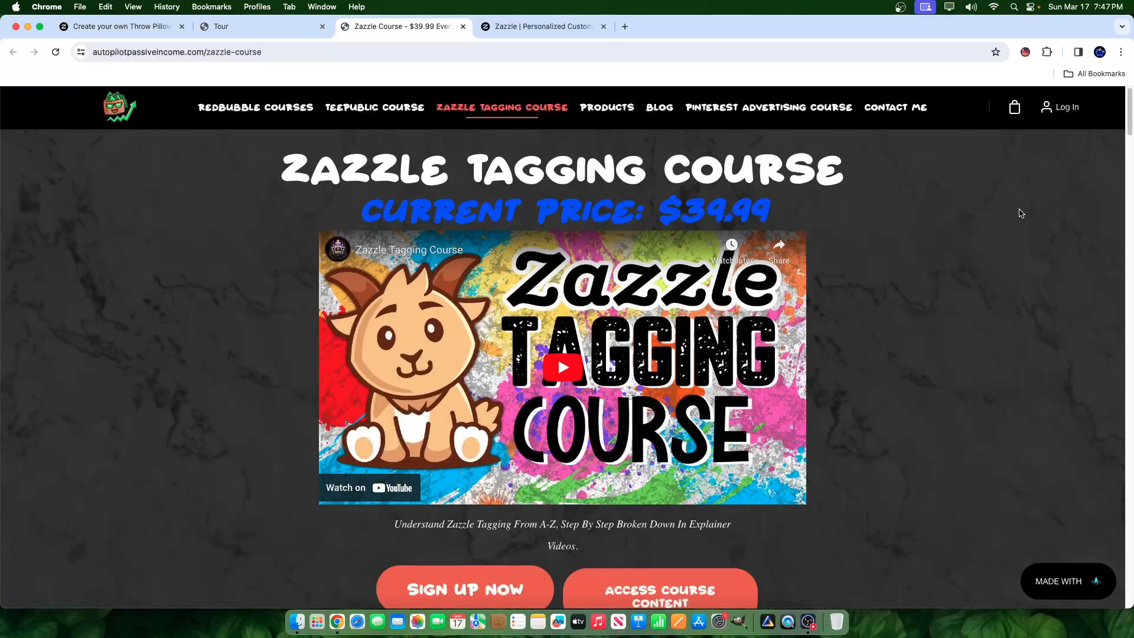
scroll(945, 295, down, 5)
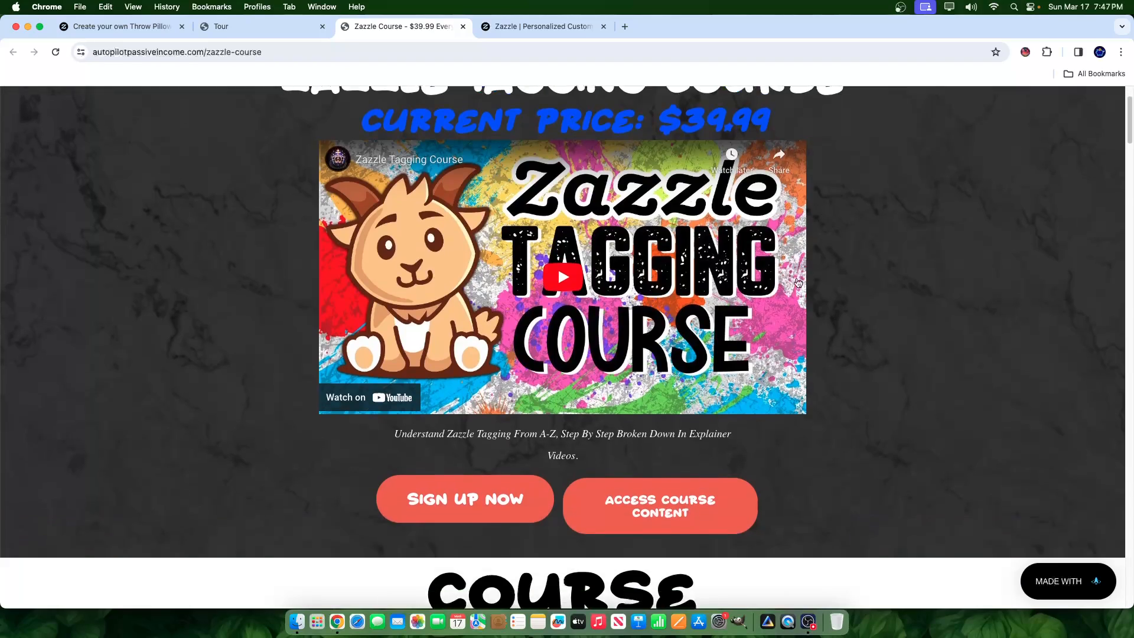
scroll(998, 405, up, 5)
scroll(998, 405, down, 7)
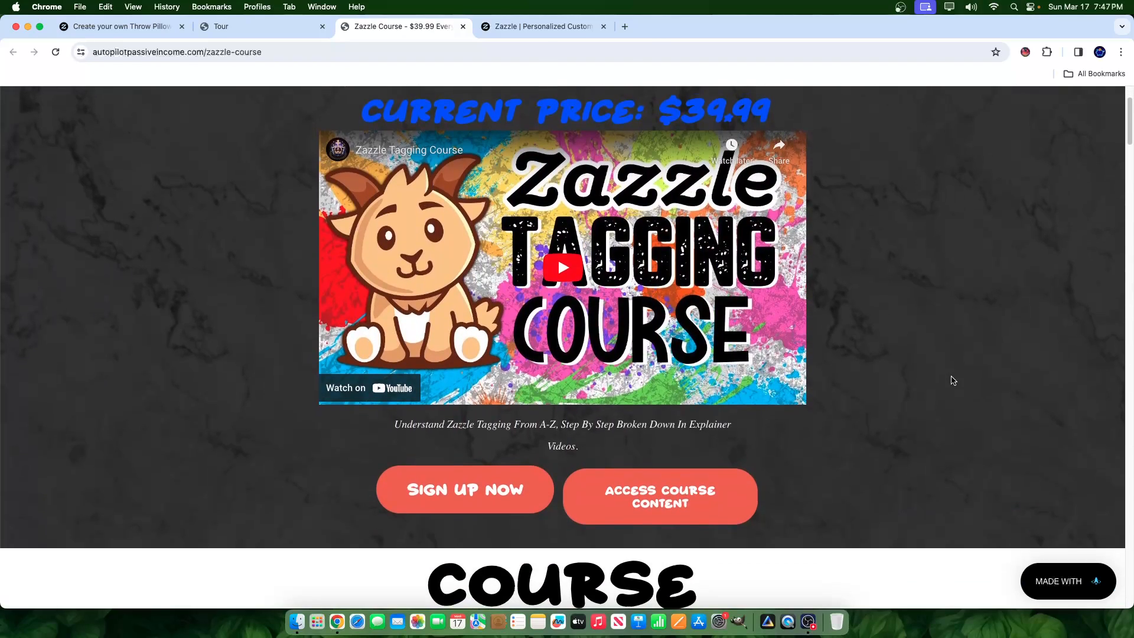
scroll(932, 292, up, 5)
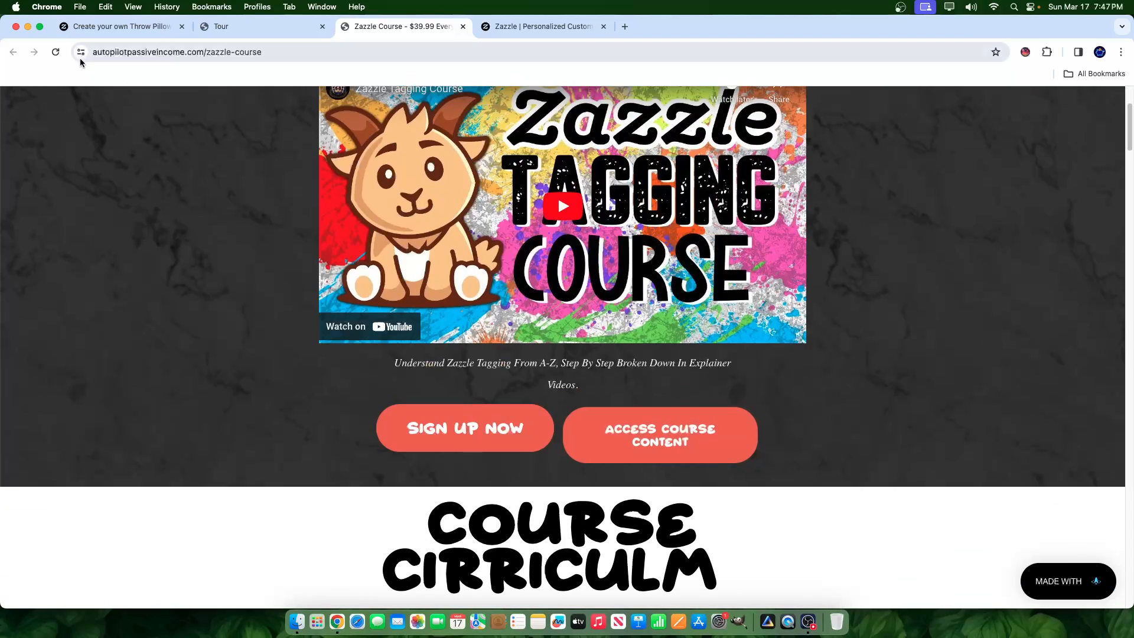
Step: Return to the pillow design, try the purple floral image with the white background at several positions, and remove it
click(91, 28)
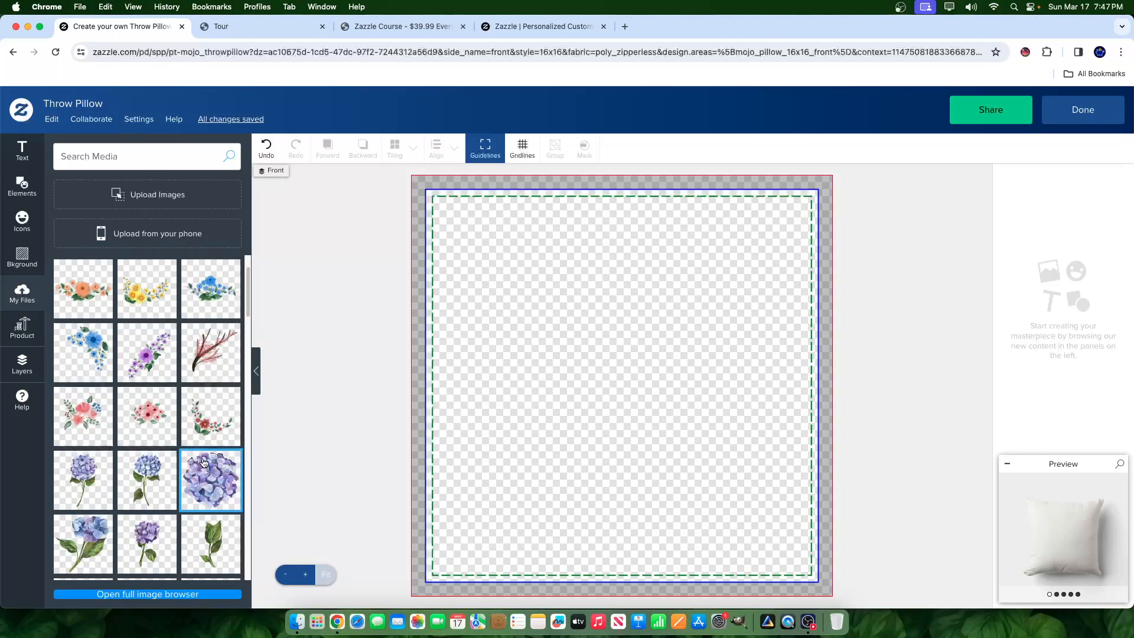
scroll(187, 471, down, 1)
scroll(188, 471, down, 2)
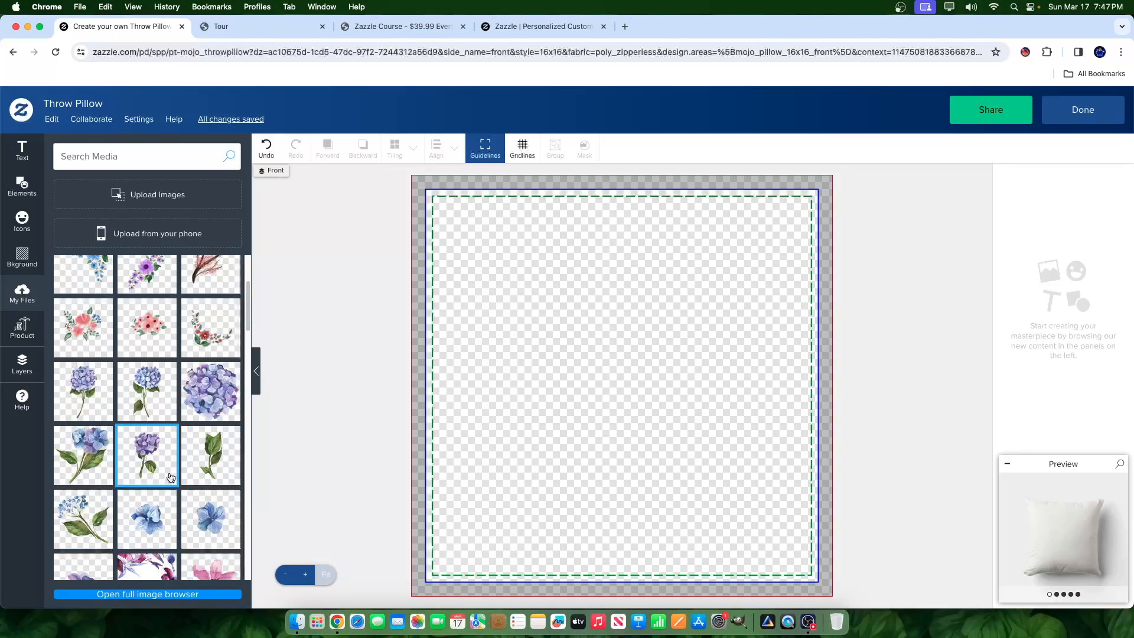
scroll(171, 477, down, 3)
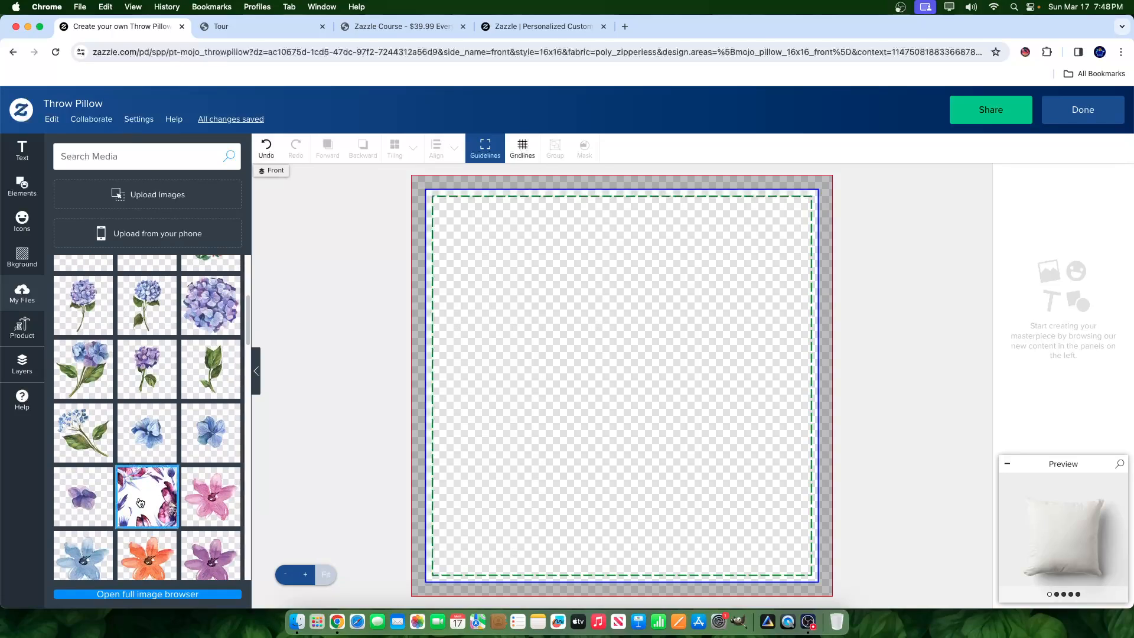
click(140, 503)
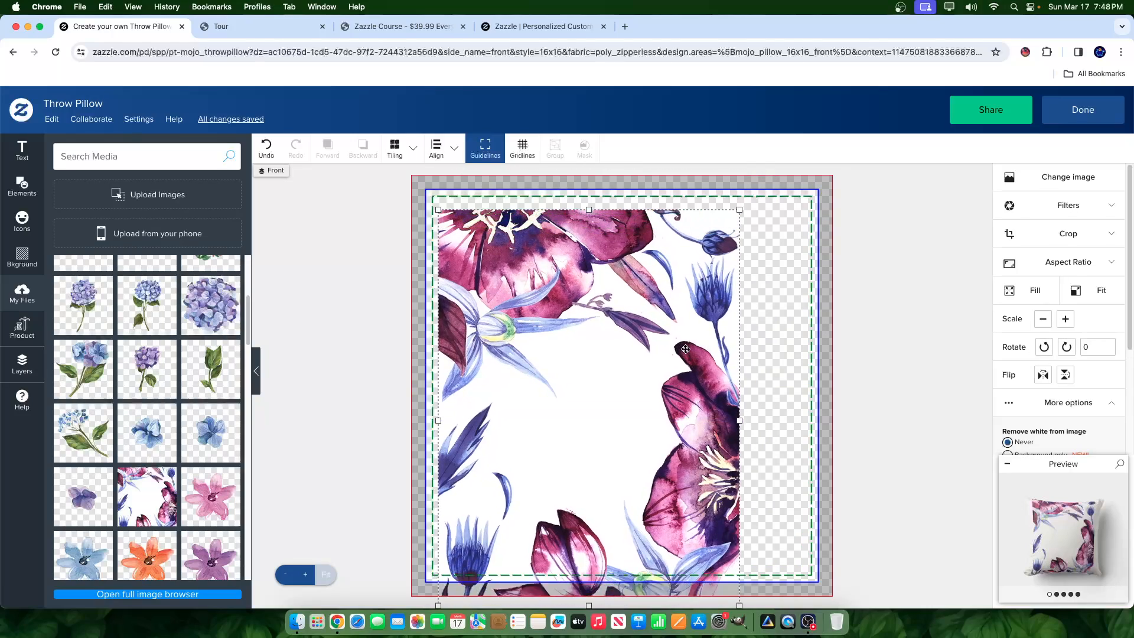
drag(762, 293, 701, 376)
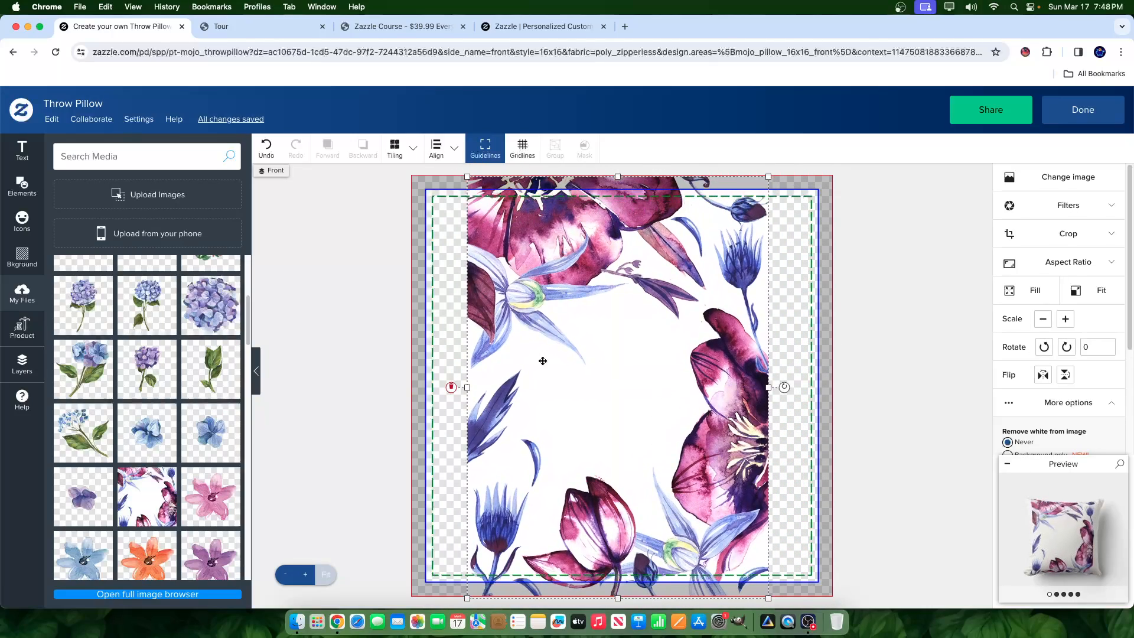
drag(627, 440, 631, 457)
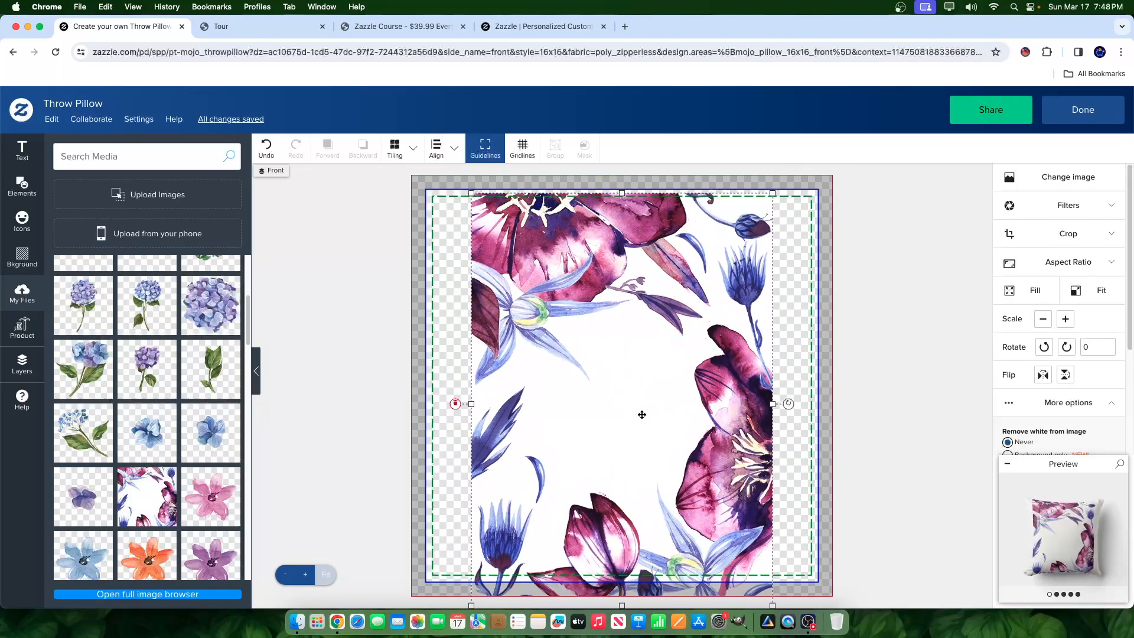
drag(522, 319, 528, 304)
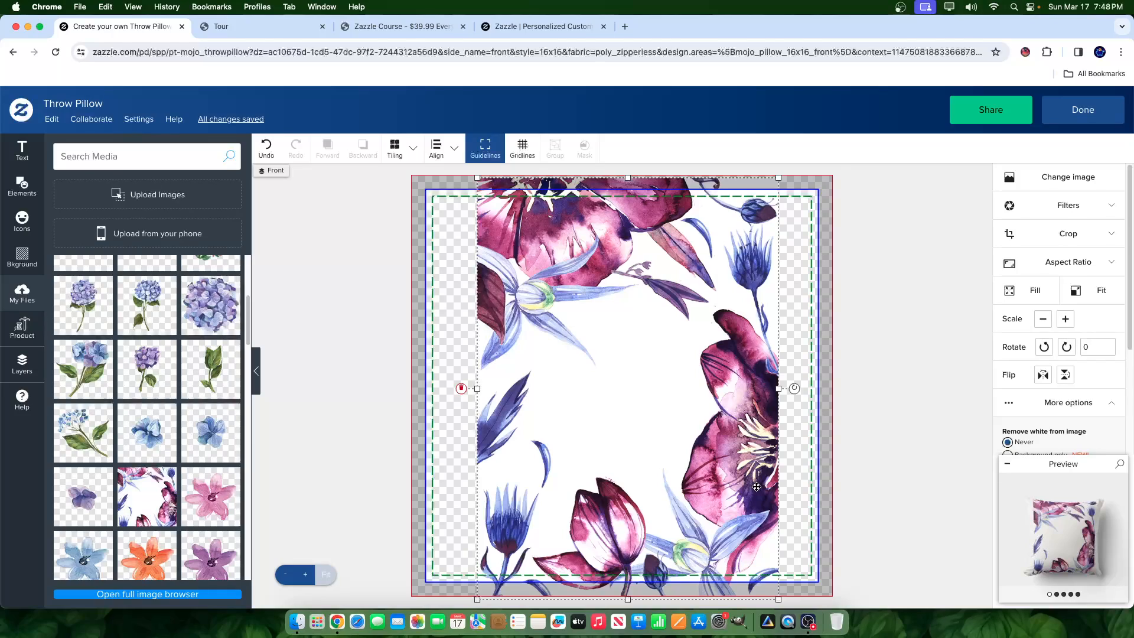
key(Delete)
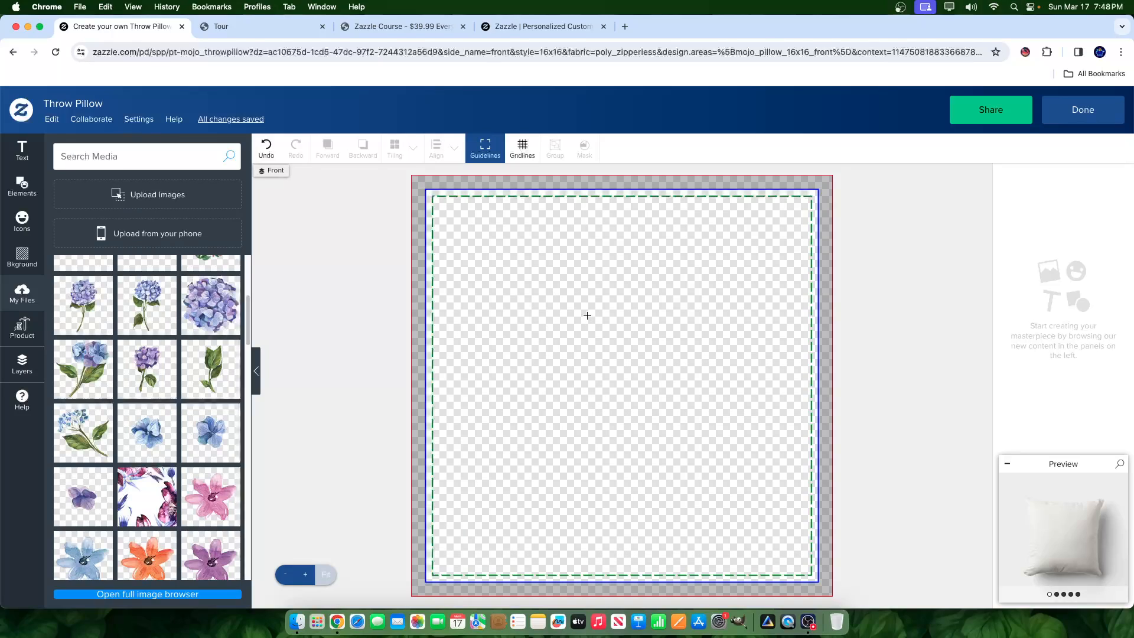
Step: Look through the uploaded images again and revisit the header of the Zazzle tagging course page
scroll(148, 413, down, 10)
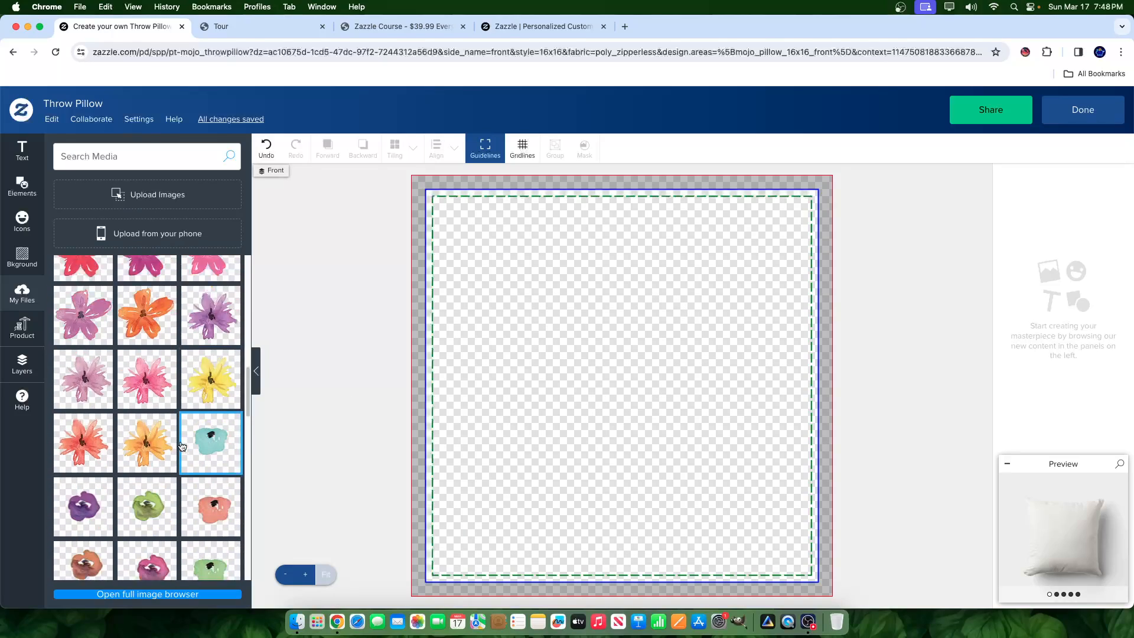
scroll(180, 446, up, 12)
scroll(180, 445, up, 3)
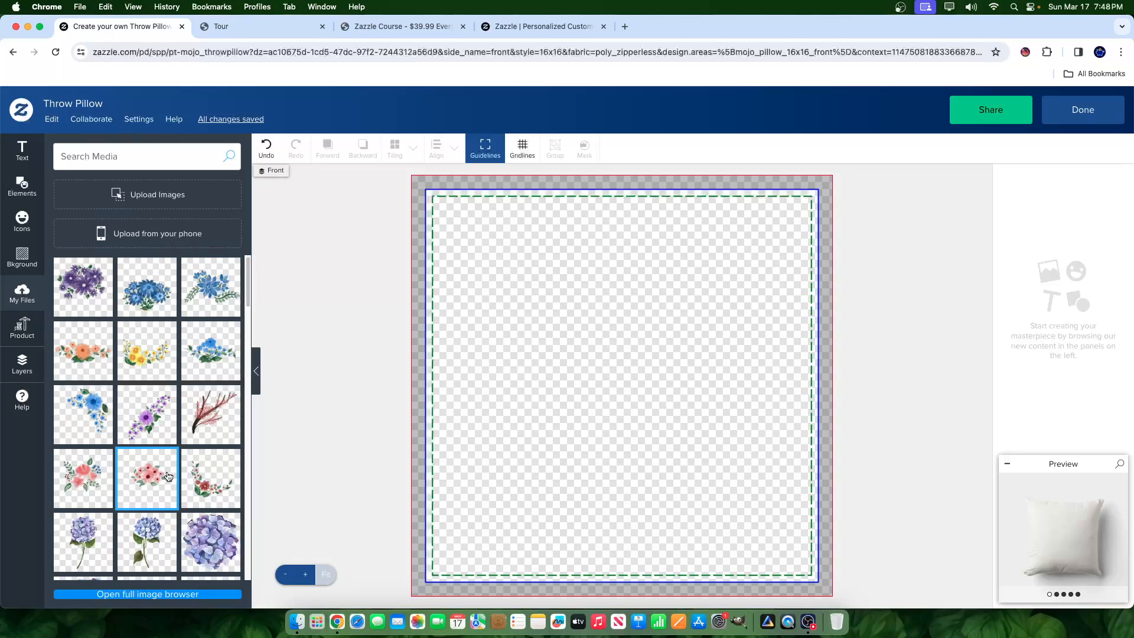
click(448, 30)
scroll(538, 401, up, 5)
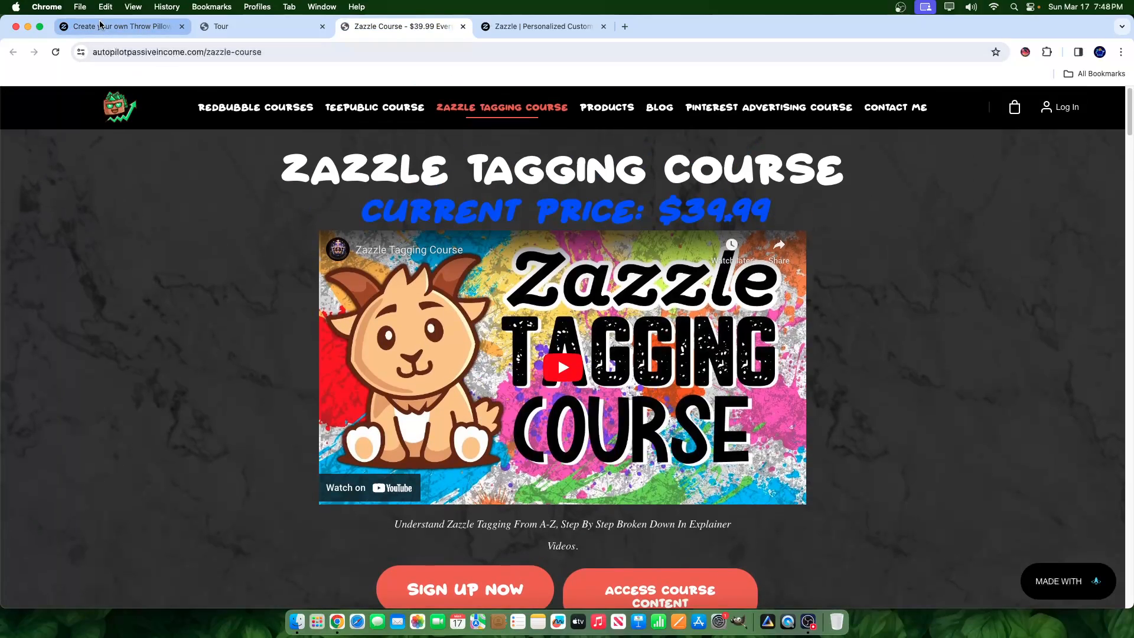
Step: Back in the pillow design, add the round purple hydrangea image and shrink it near the pillow's lower-left corner
click(101, 26)
click(206, 558)
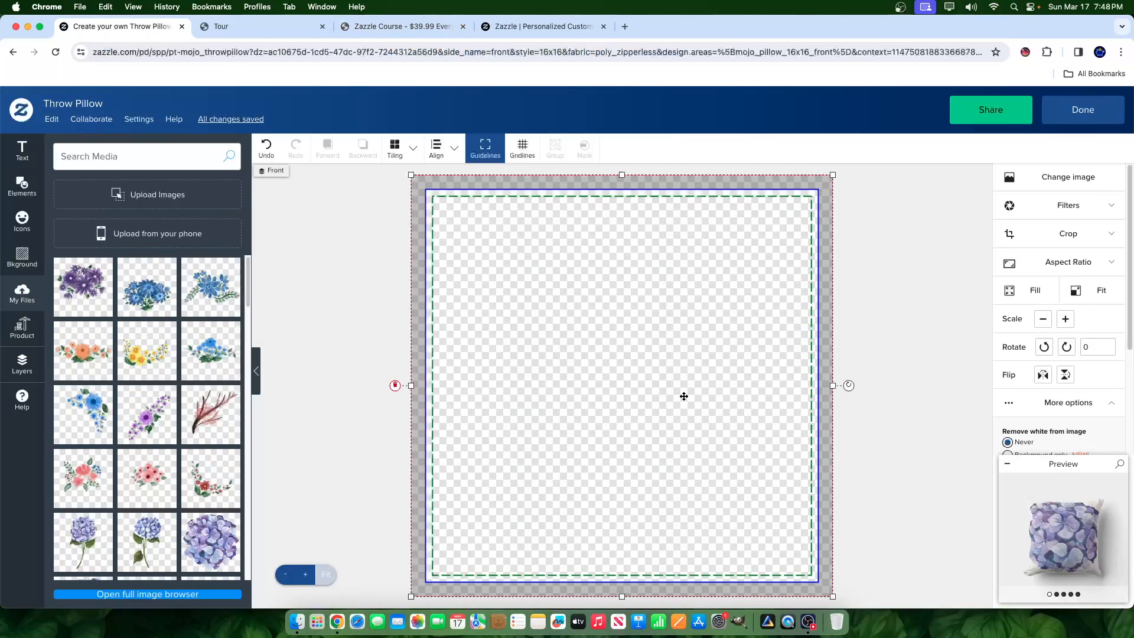
drag(803, 241, 787, 261)
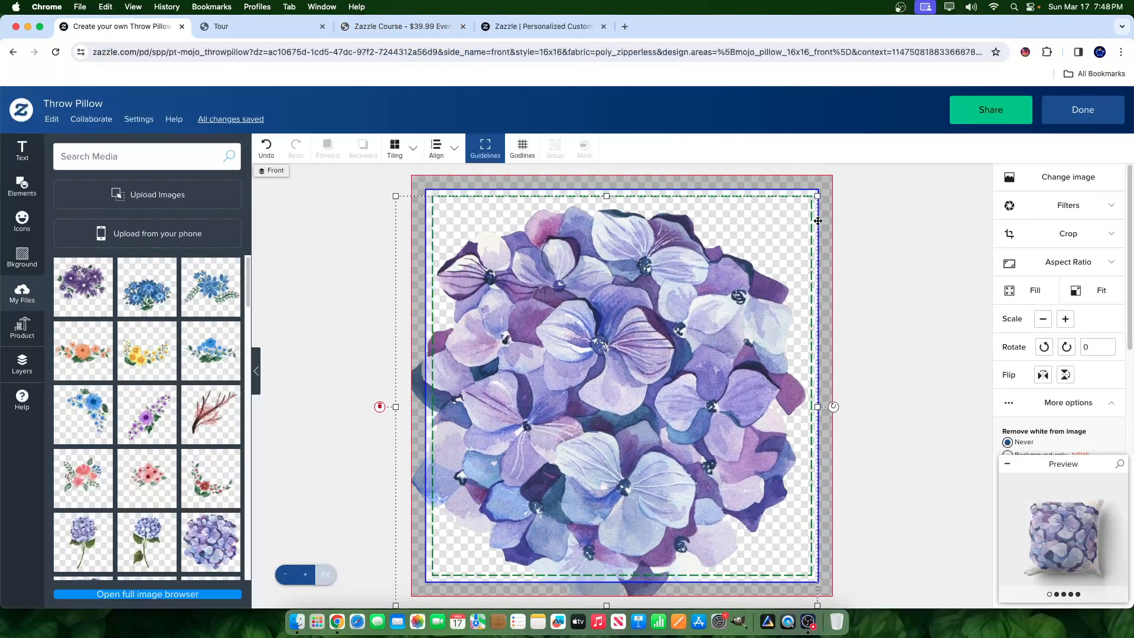
drag(738, 293, 600, 406)
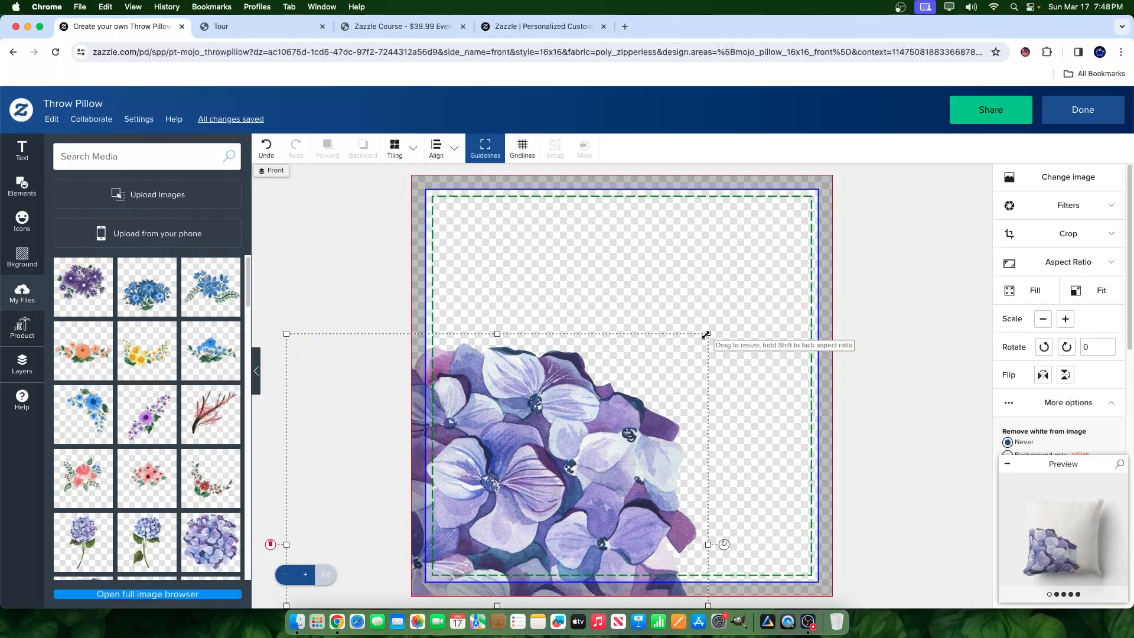
drag(706, 333, 571, 493)
drag(491, 547, 570, 480)
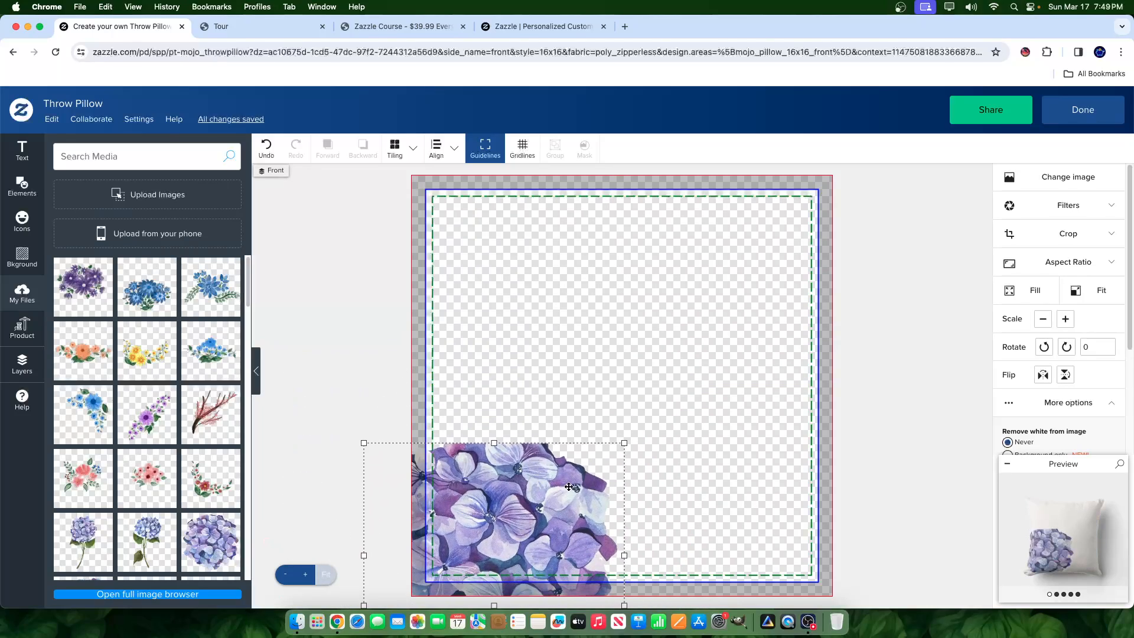
Step: Extend the hydrangea's crop frame slightly upward, move the image towards the pillow's middle and shrink it further
double_click(569, 480)
drag(625, 452, 625, 429)
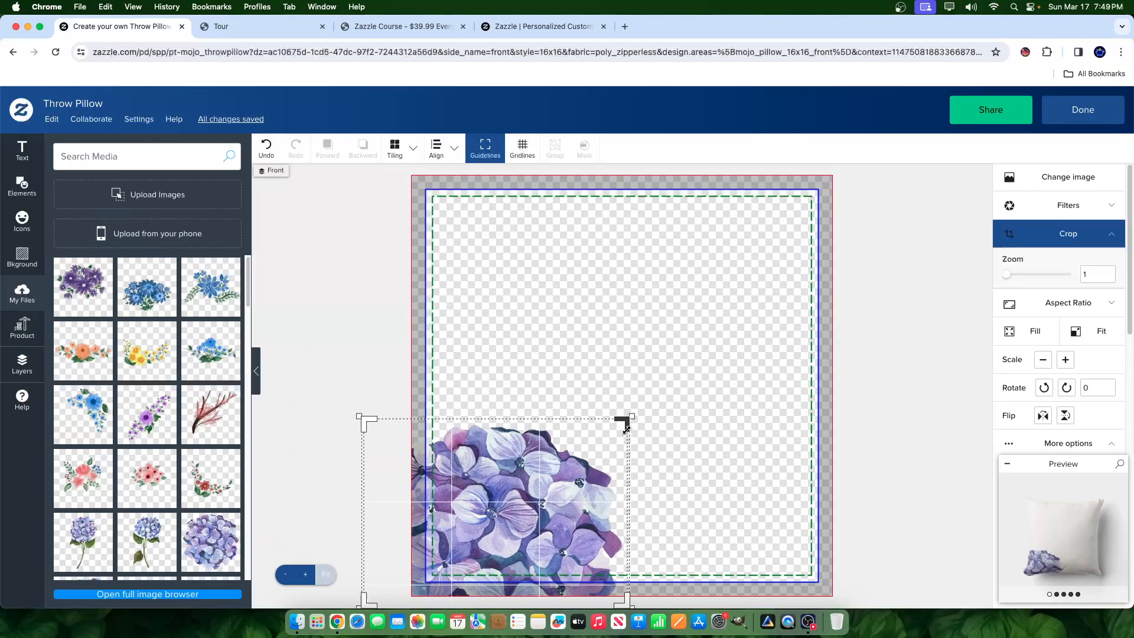
click(663, 401)
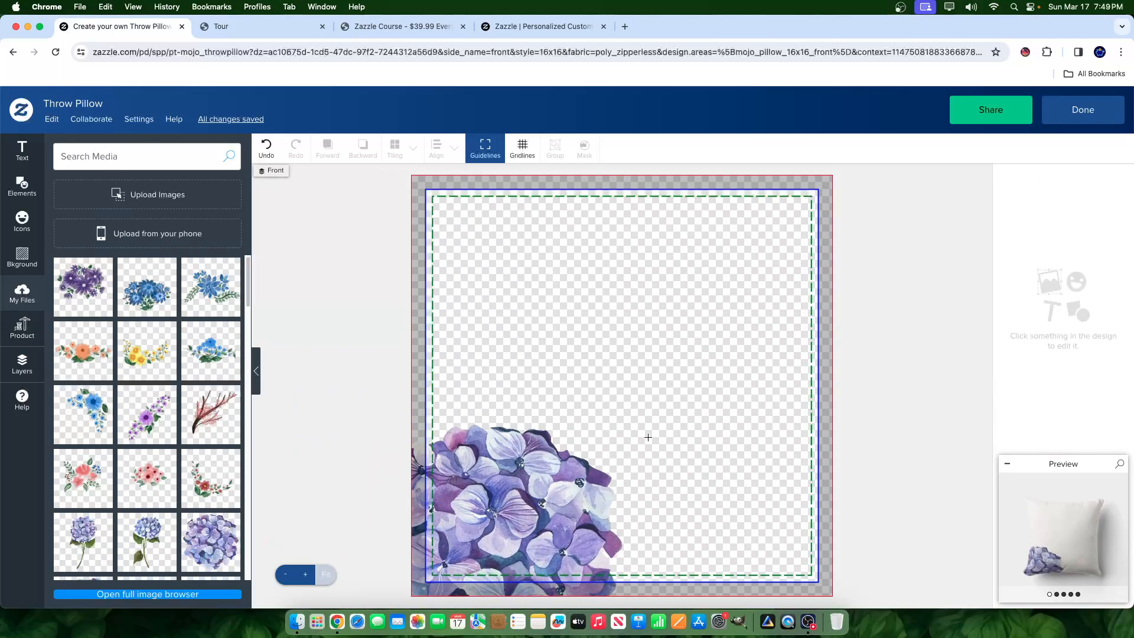
drag(642, 421, 651, 378)
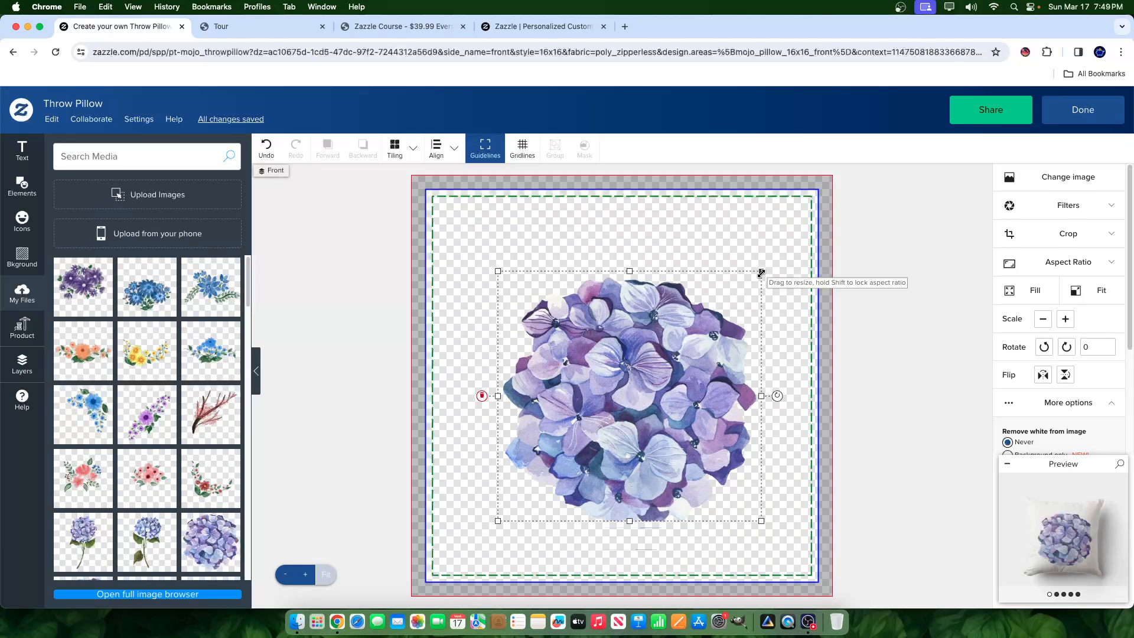
drag(759, 271, 713, 331)
Step: Extend the hydrangea's crop frame downward to include the whole flower and place it over the pillow's lower-left corner
double_click(682, 389)
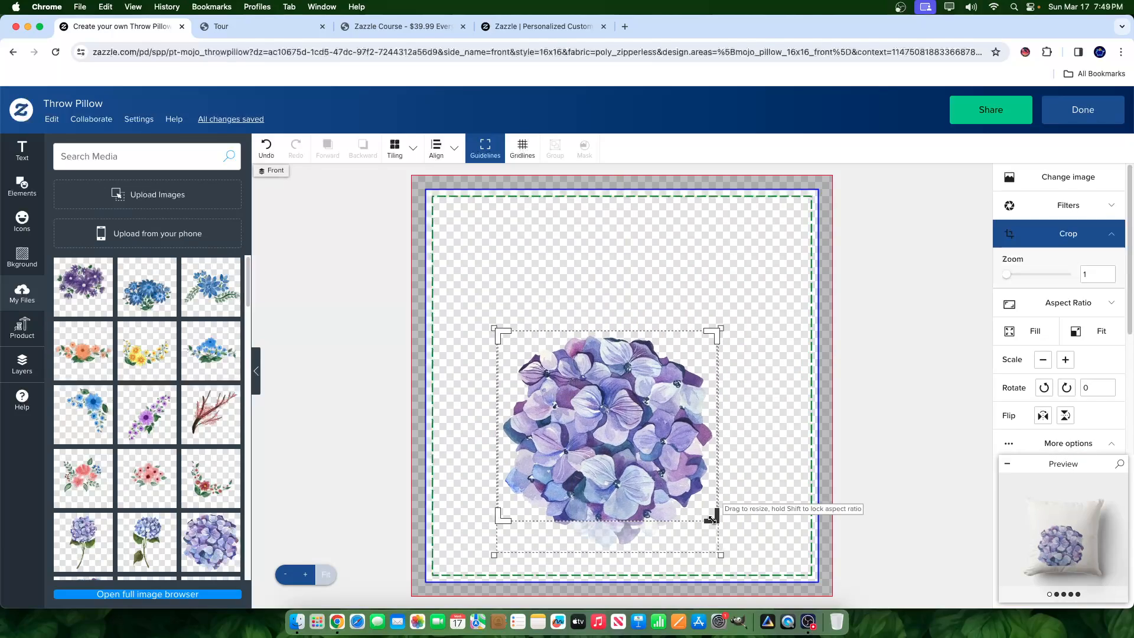
drag(711, 518, 716, 552)
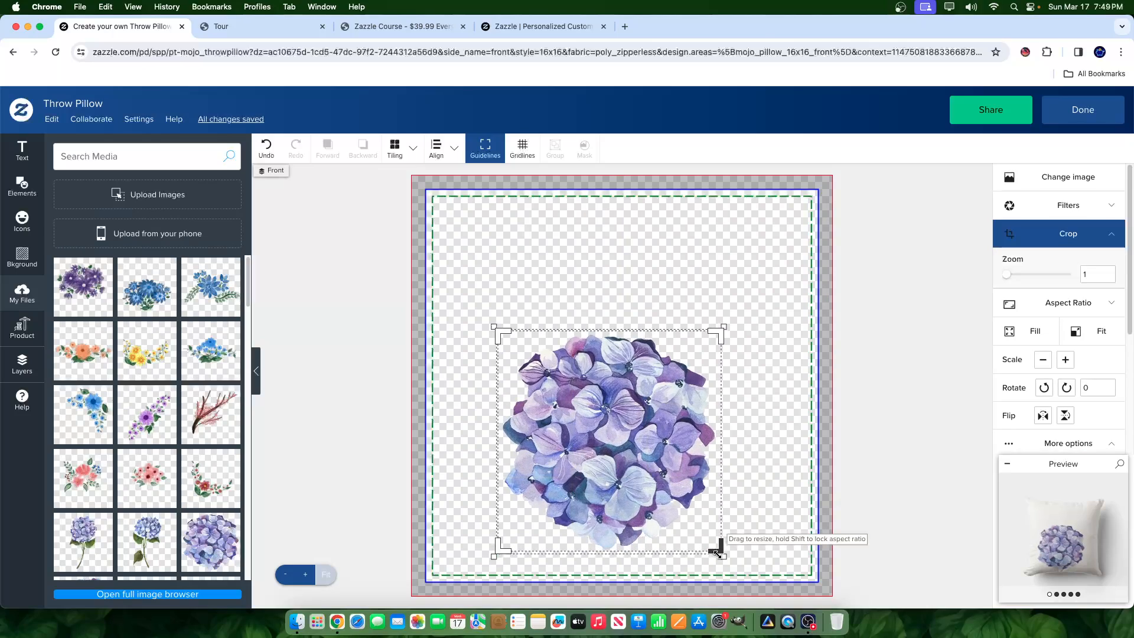
click(742, 397)
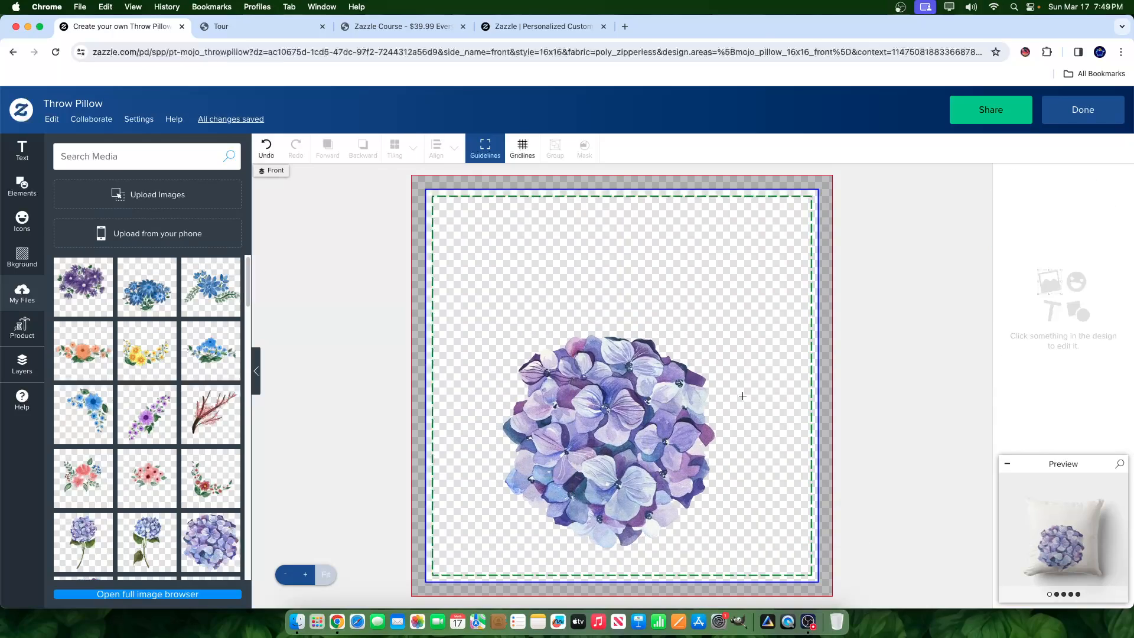
drag(635, 400, 467, 556)
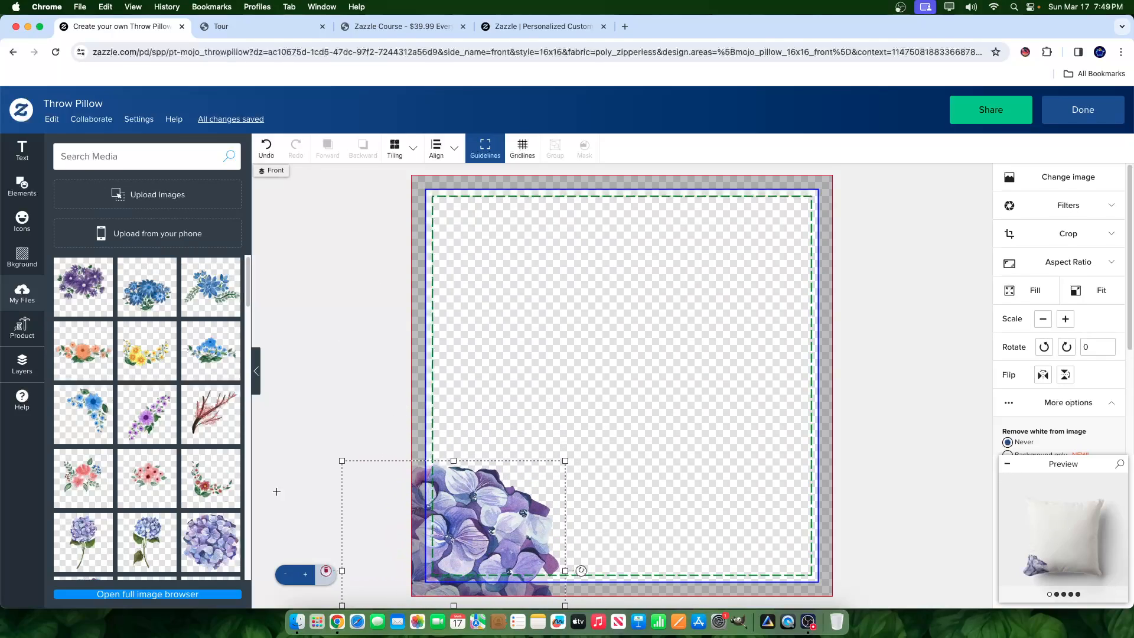
Step: Add the purple floral image with the white background, shrink it and place it above and right of the hydrangea
scroll(127, 427, down, 10)
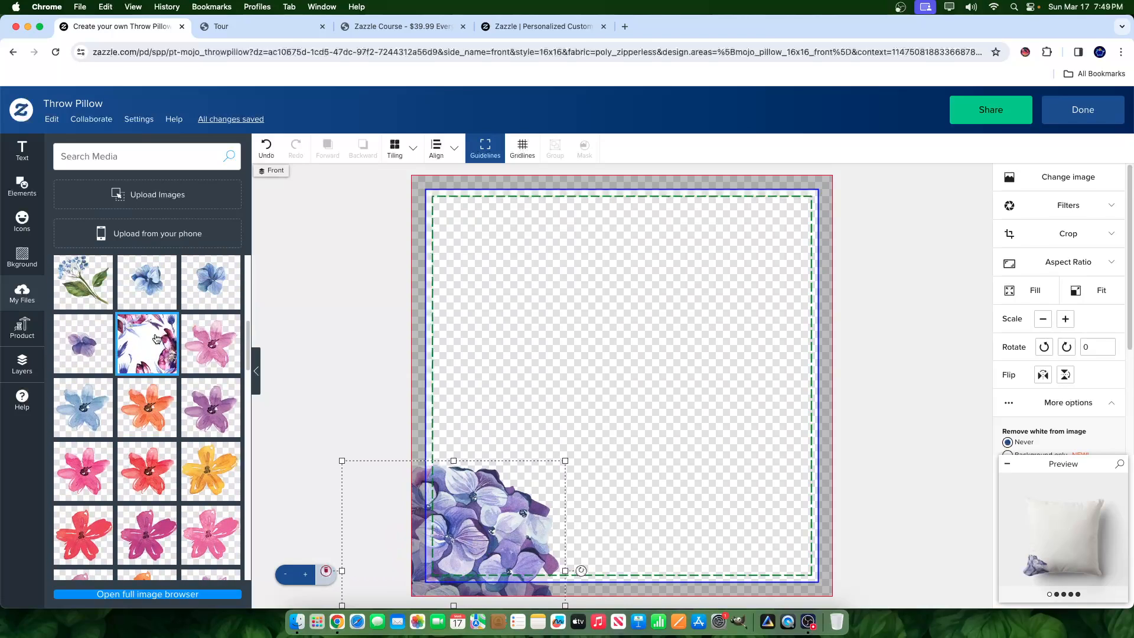
click(153, 341)
drag(661, 315, 700, 311)
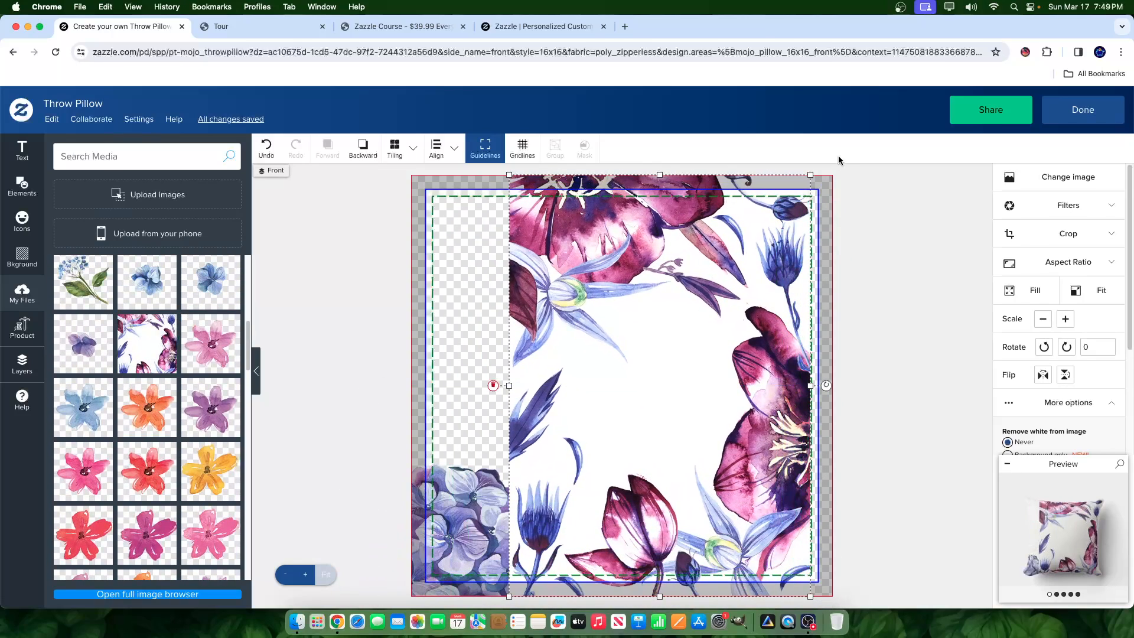
drag(811, 175, 719, 344)
drag(636, 454, 694, 352)
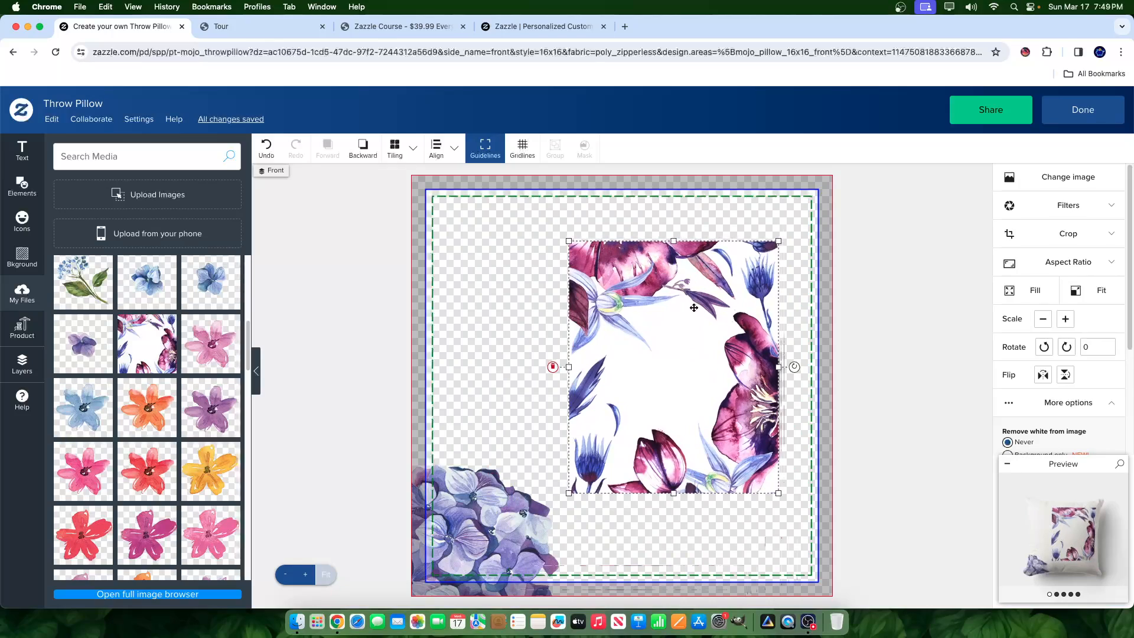
Step: Delete the white-background floral image, add the pink flower cluster and place it over the pillow's lower-right corner
key(Delete)
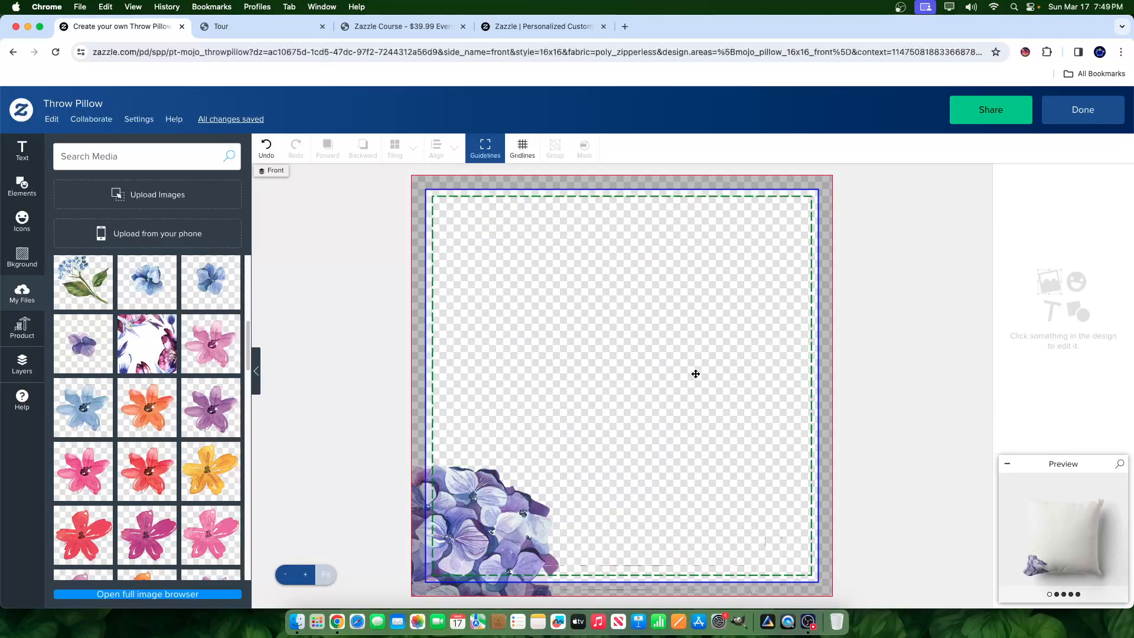
scroll(198, 455, up, 10)
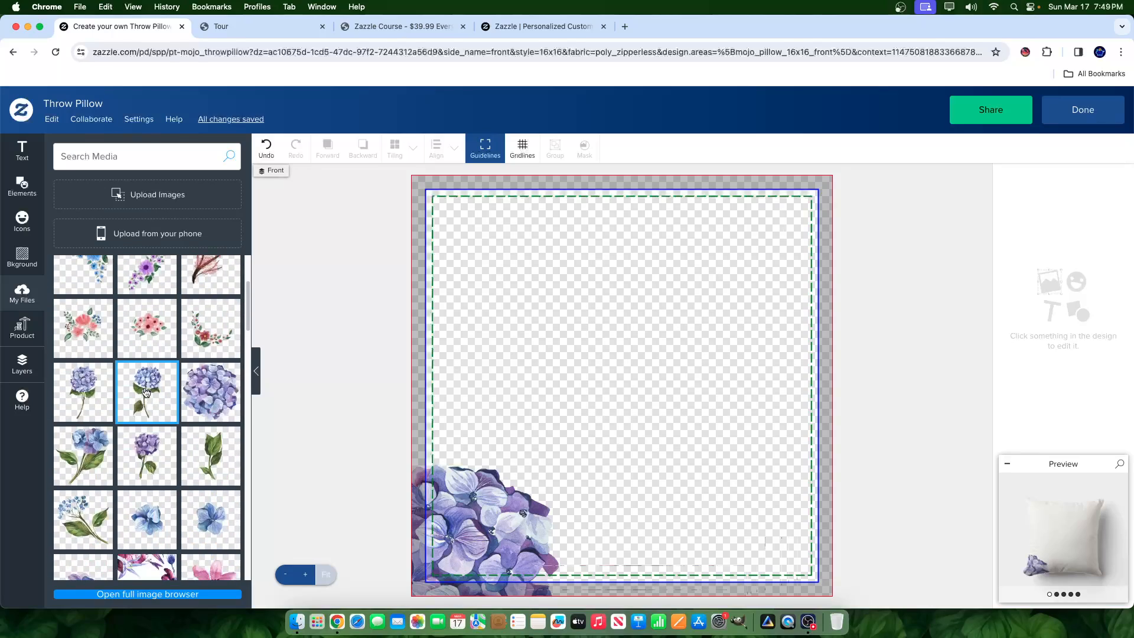
click(138, 471)
drag(651, 468, 876, 611)
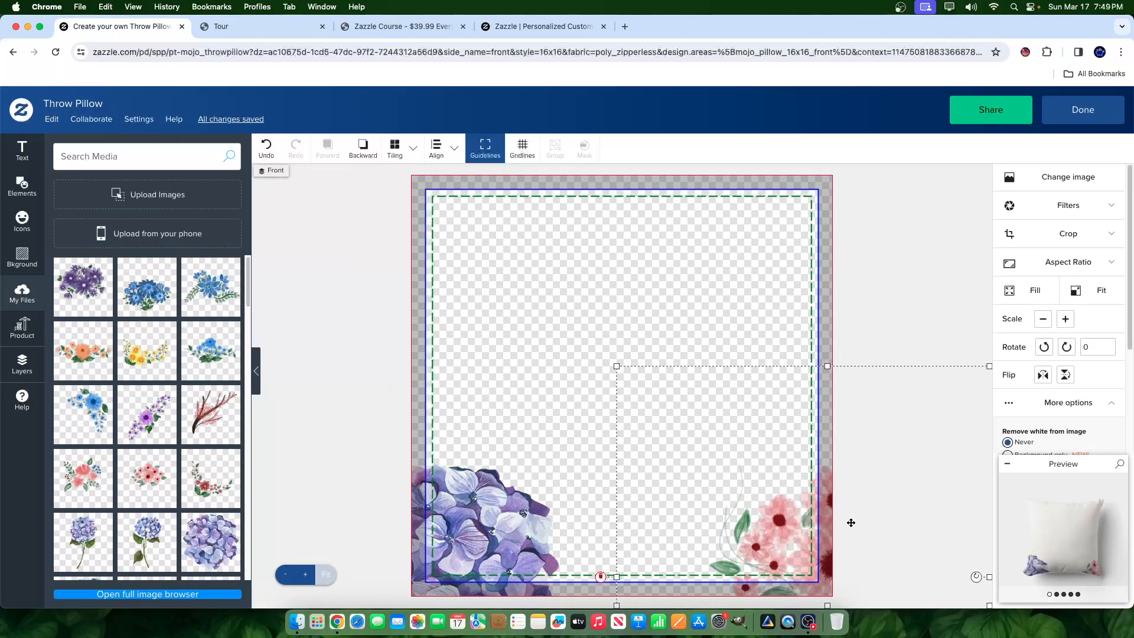
drag(818, 513, 798, 490)
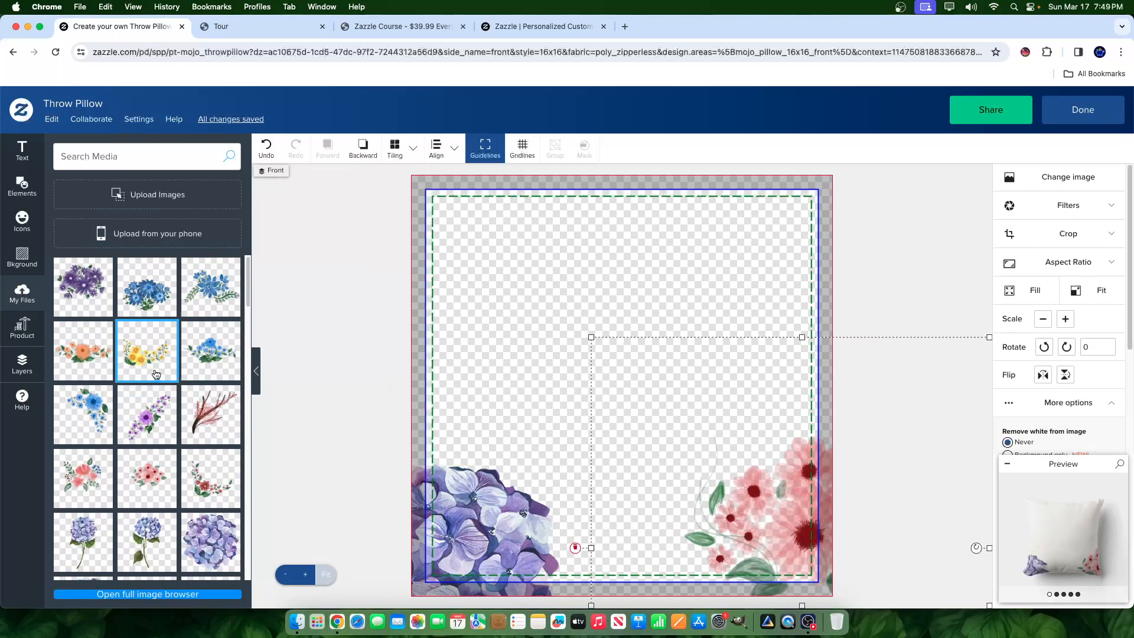
Step: Add the blue daisy bouquet, rotate it to 167.74 degrees, shrink it and place it over the pillow's upper-left corner
click(161, 301)
drag(651, 347, 580, 249)
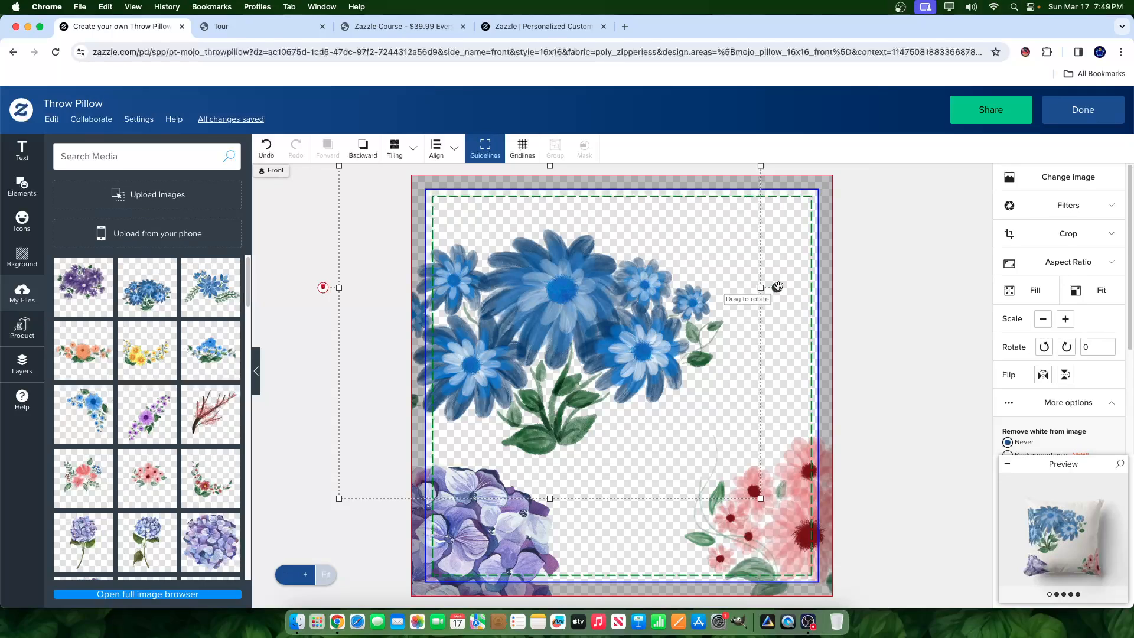
drag(777, 287, 267, 267)
drag(711, 381, 570, 303)
drag(512, 275, 531, 305)
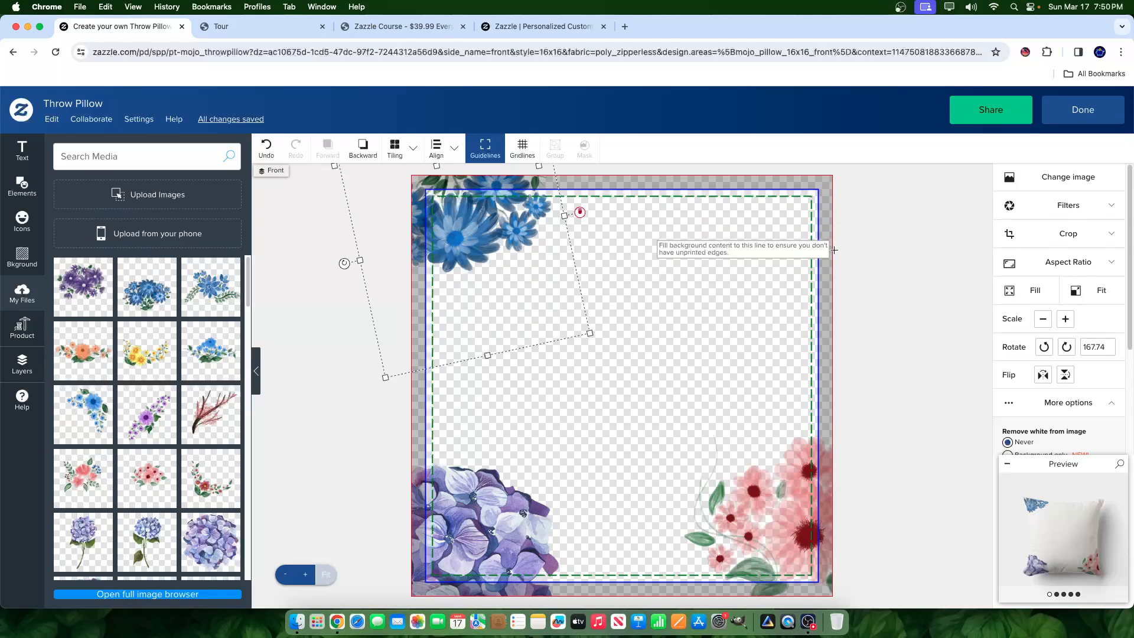
Step: Enlarge the blue daisy bouquet slightly and reposition it so its flowers cover the pillow's upper-left corner
drag(518, 239, 576, 243)
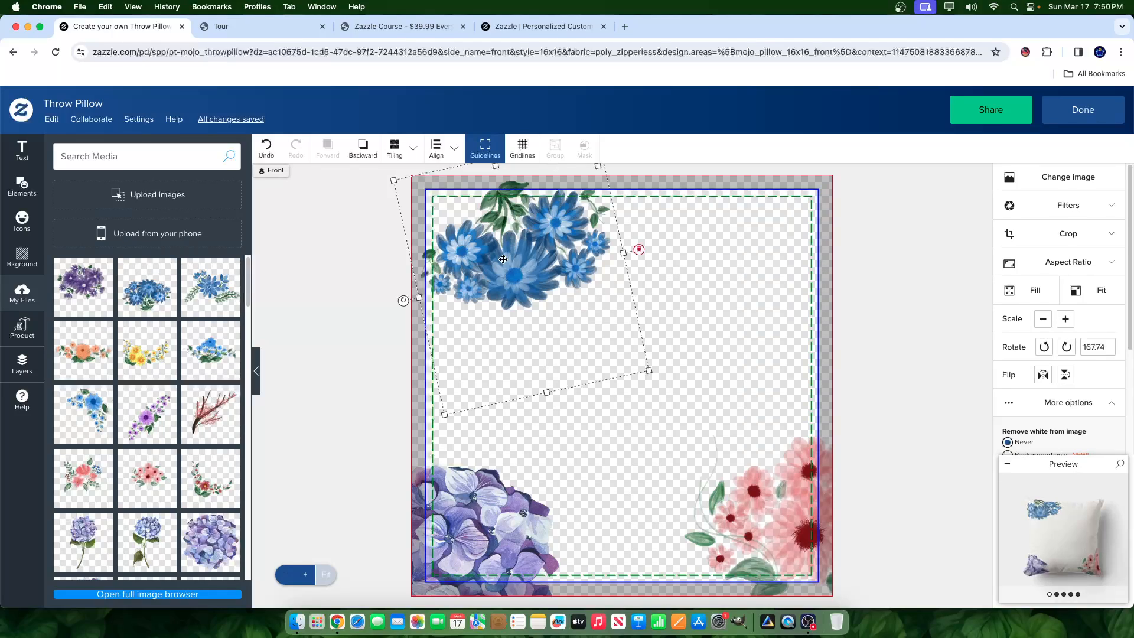
drag(503, 258, 412, 210)
mouse_move(559, 322)
mouse_down()
mouse_move(620, 343)
mouse_move(565, 327)
mouse_up()
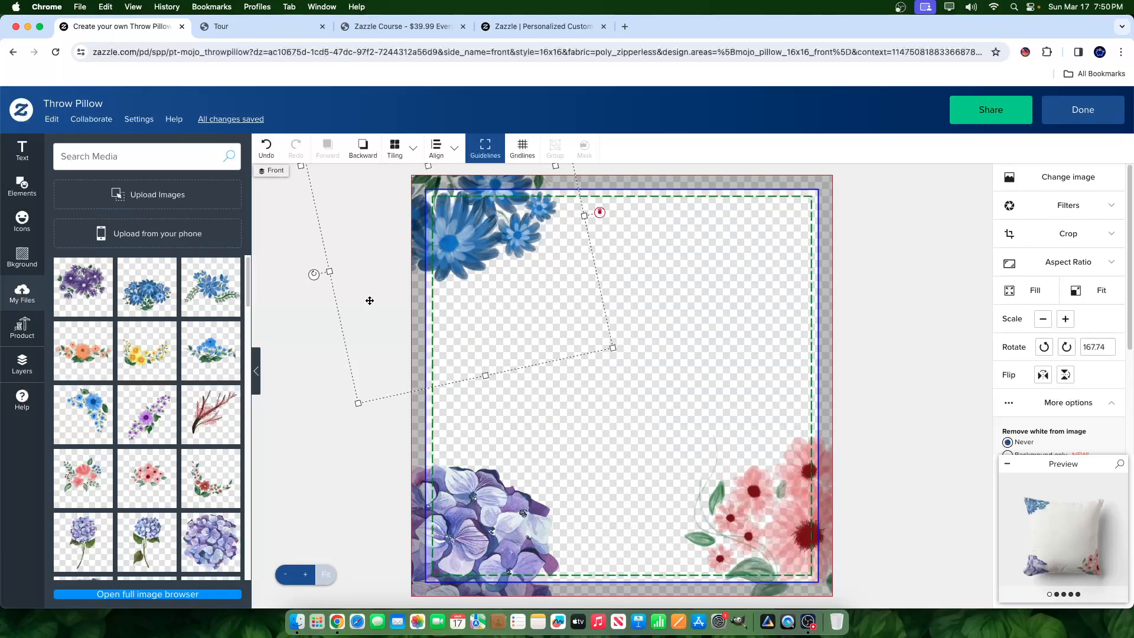
Step: Add the blue corner spray with hanging small flowers, shrink it and move it to the pillow's upper-right area
scroll(154, 413, down, 1)
click(85, 392)
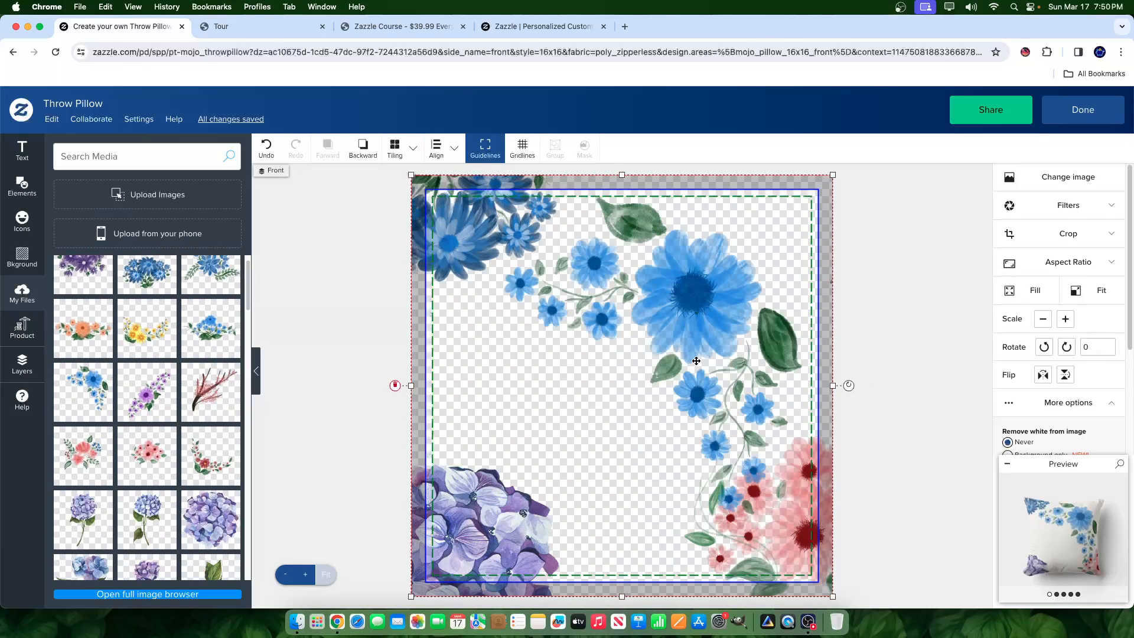
drag(692, 326, 699, 299)
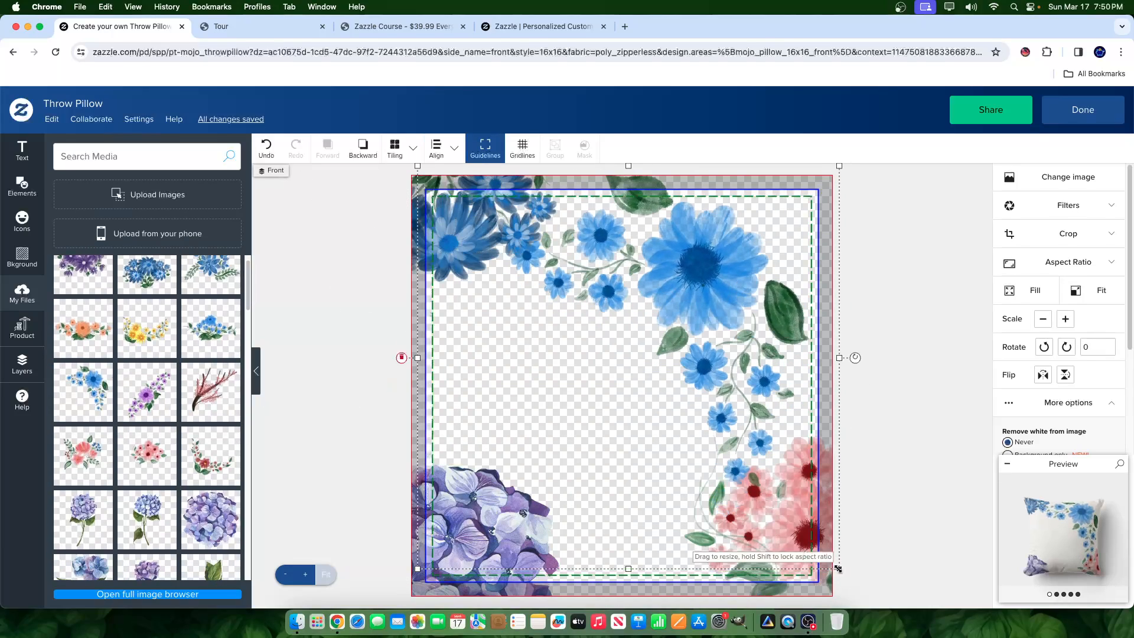
drag(839, 568, 689, 344)
drag(632, 274, 762, 341)
Step: Extend the blue spray's crop frame upward and place the image over the pillow's upper-right corner
double_click(725, 276)
drag(550, 227, 549, 192)
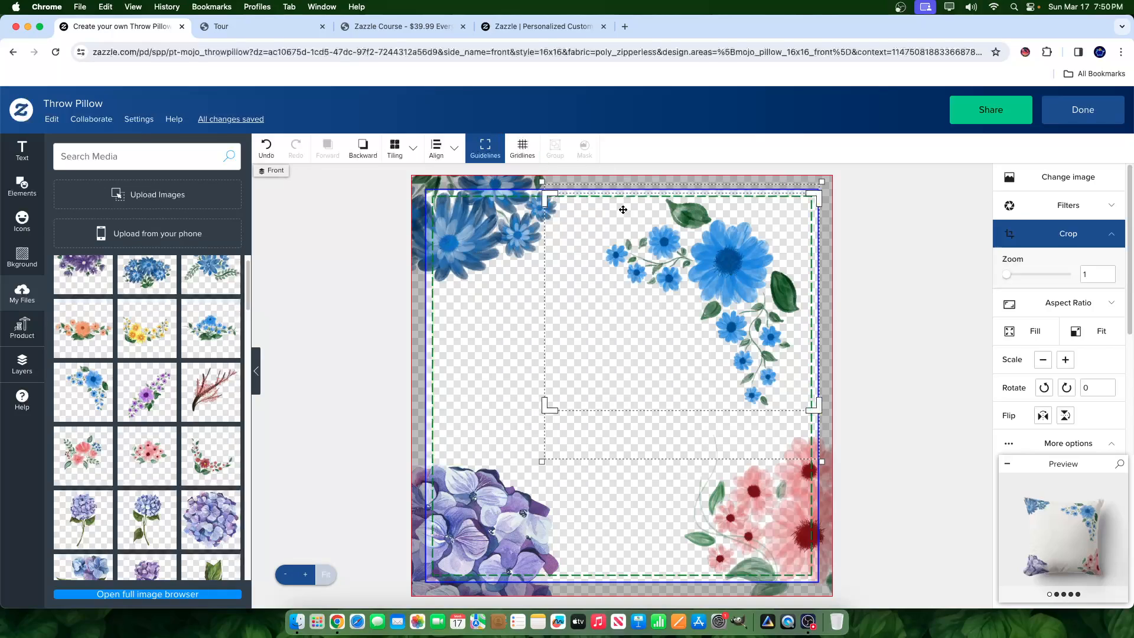
click(693, 288)
drag(693, 289, 752, 226)
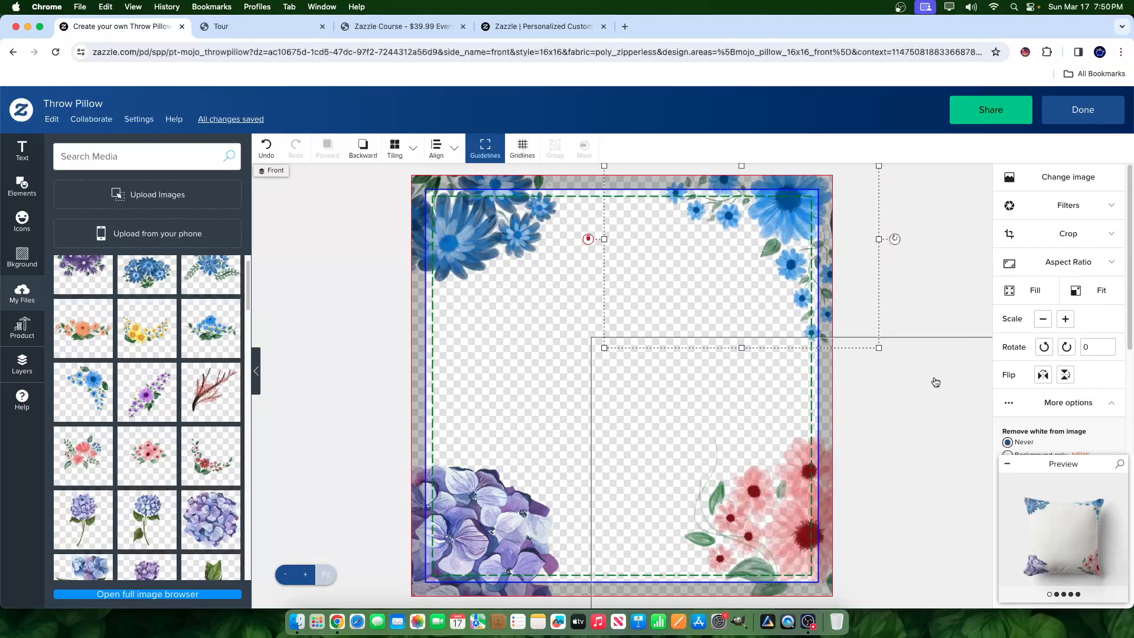
mouse_move(786, 302)
mouse_down()
mouse_move(779, 324)
mouse_move(789, 302)
mouse_up()
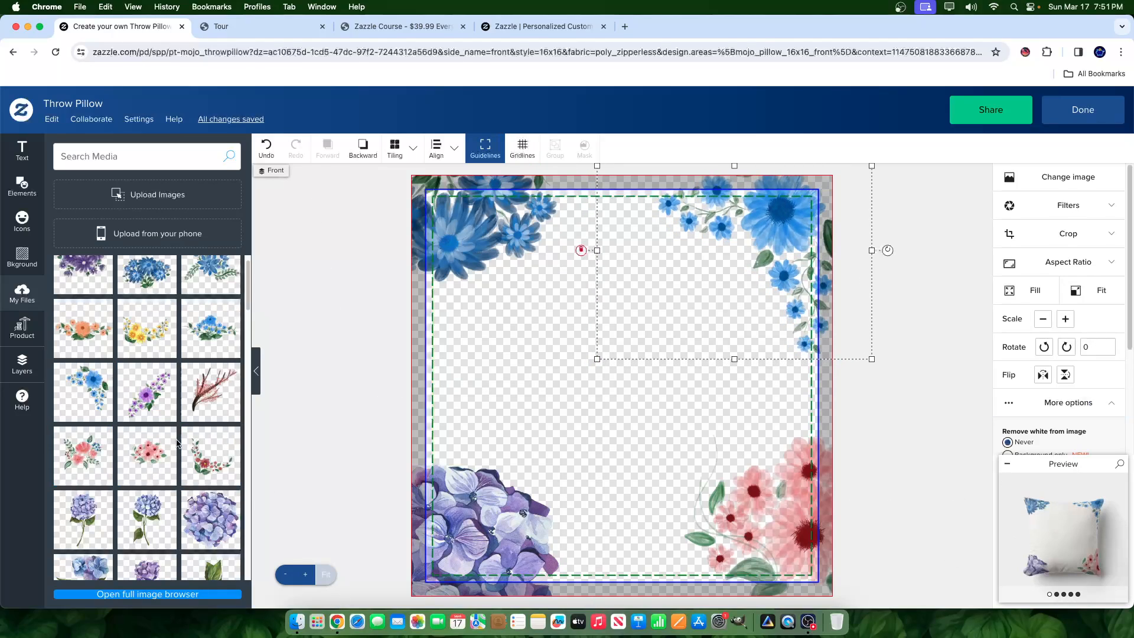
Step: Add the yellow flower, shrink it, rotate it to 59.91 degrees and place it on the pillow's left edge above the hydrangea
scroll(184, 443, down, 5)
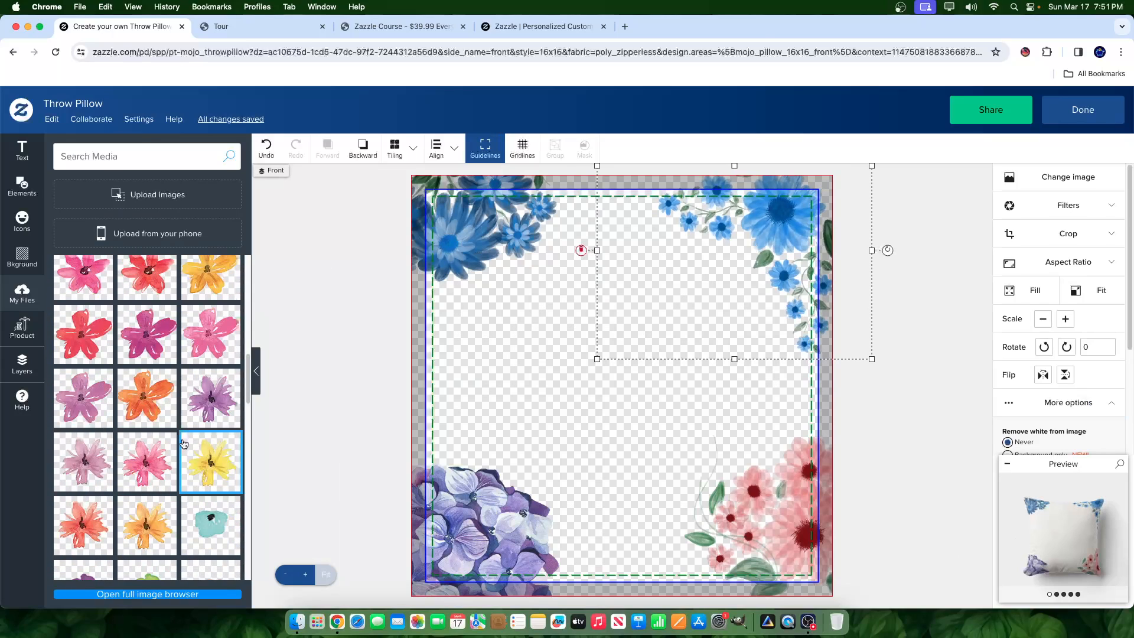
click(229, 467)
drag(642, 372, 457, 420)
drag(548, 447, 489, 549)
drag(470, 457, 472, 456)
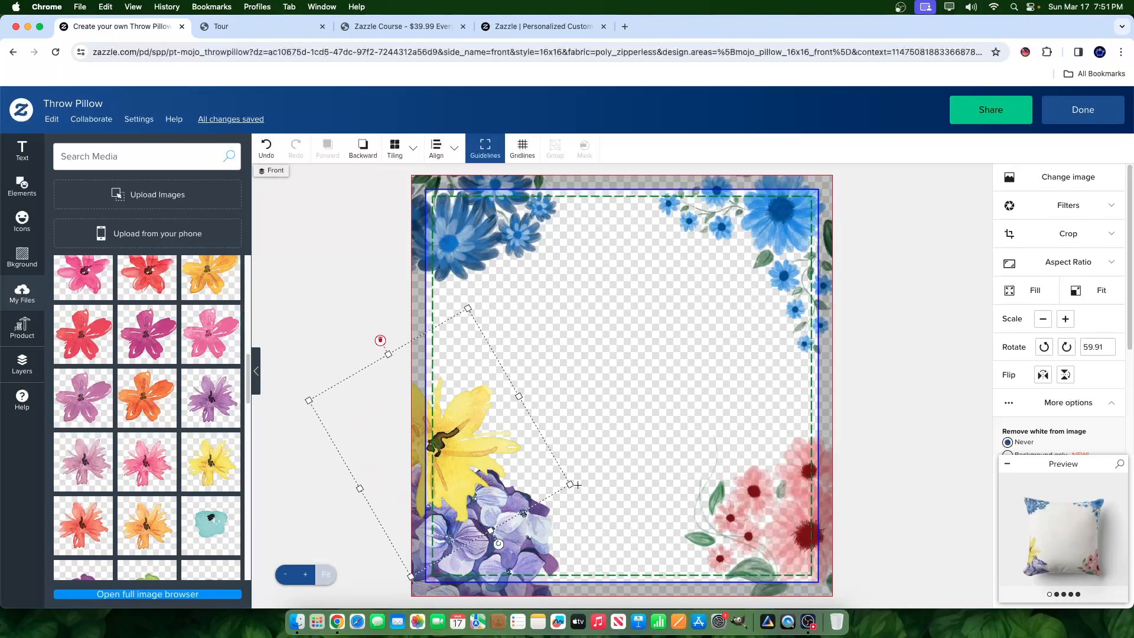
Step: Shrink the yellow flower further, nudge it inward from the left edge and check the design in the enlarged pillow preview
drag(570, 484, 536, 462)
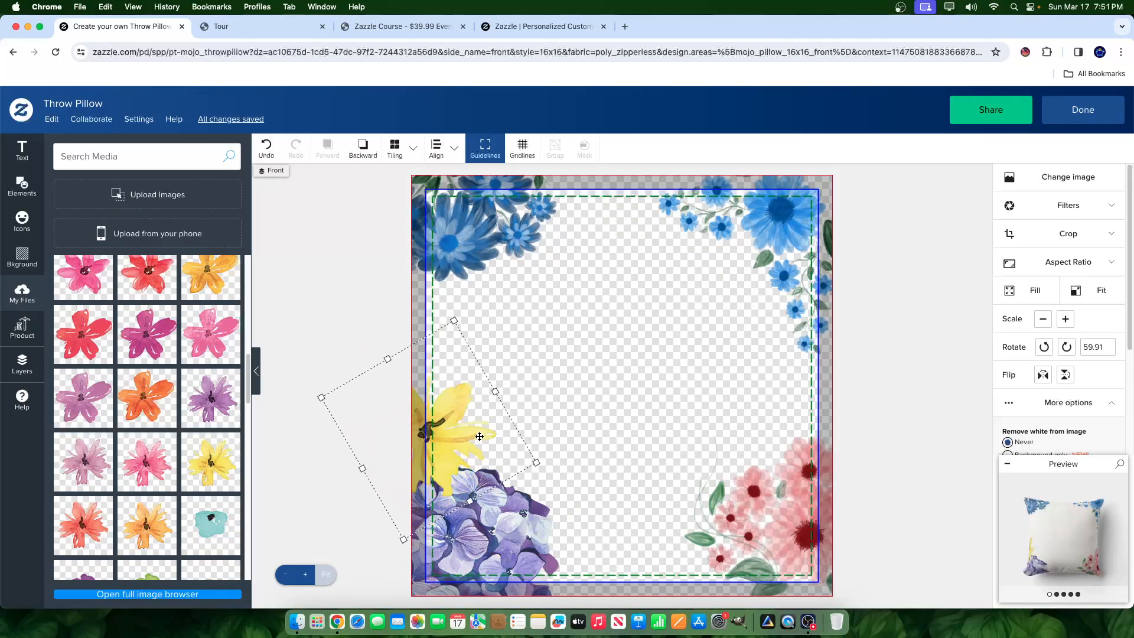
drag(479, 436, 490, 435)
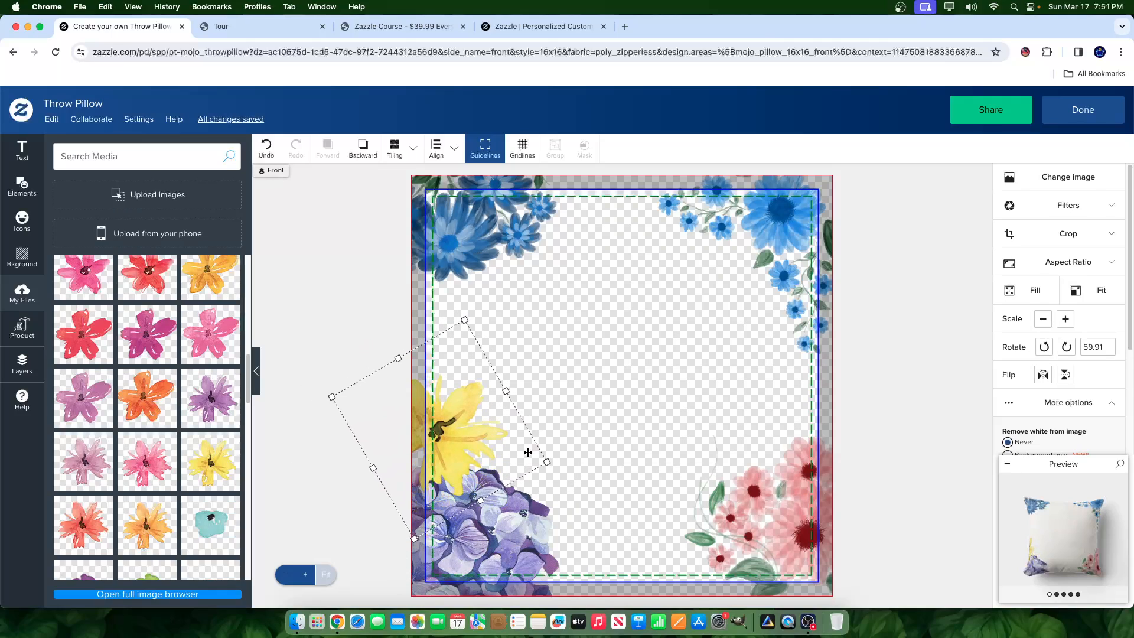
click(1068, 566)
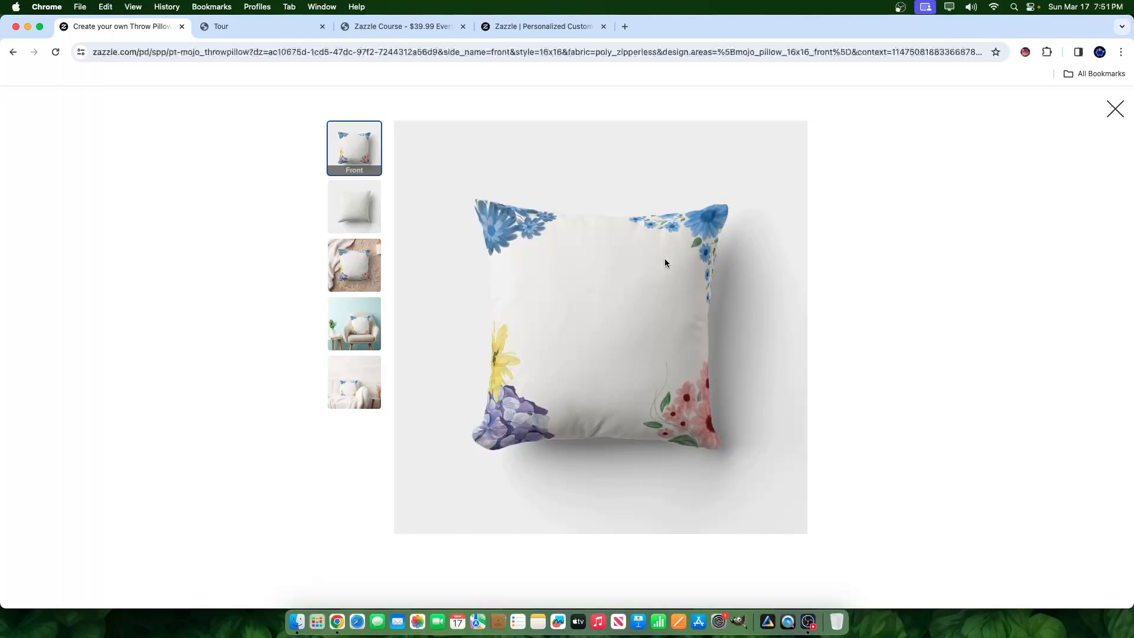
click(1119, 110)
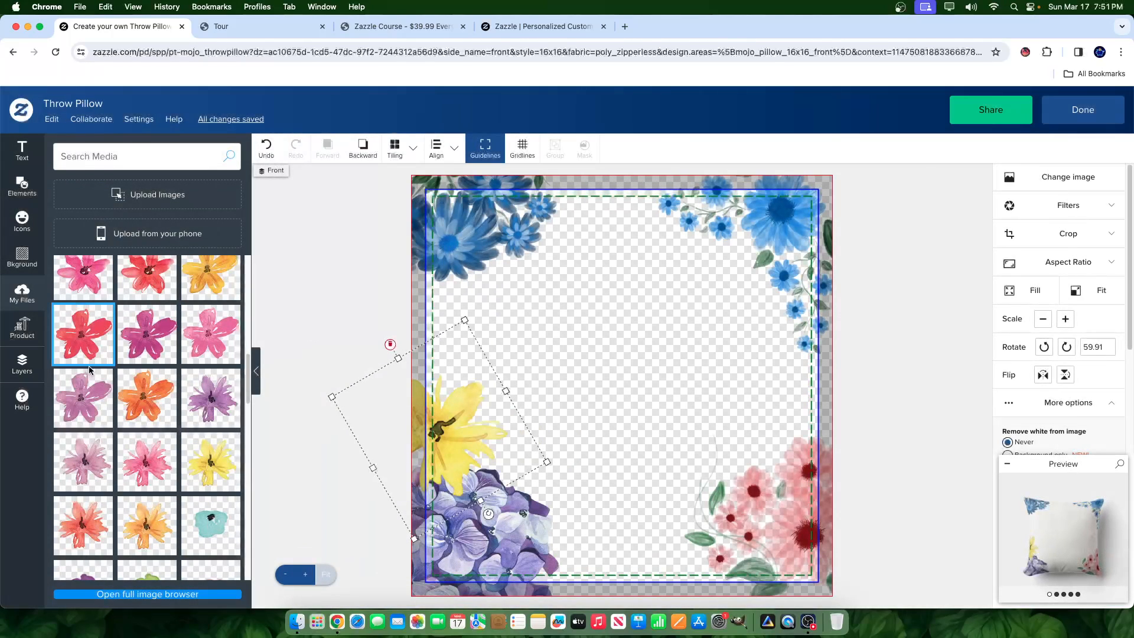
Step: Add the purple flower, shrink it, rotate it to 174.89 degrees and place it on the top edge beside the blue bouquet
click(210, 397)
drag(617, 374, 623, 244)
drag(714, 196, 491, 206)
drag(591, 234, 577, 235)
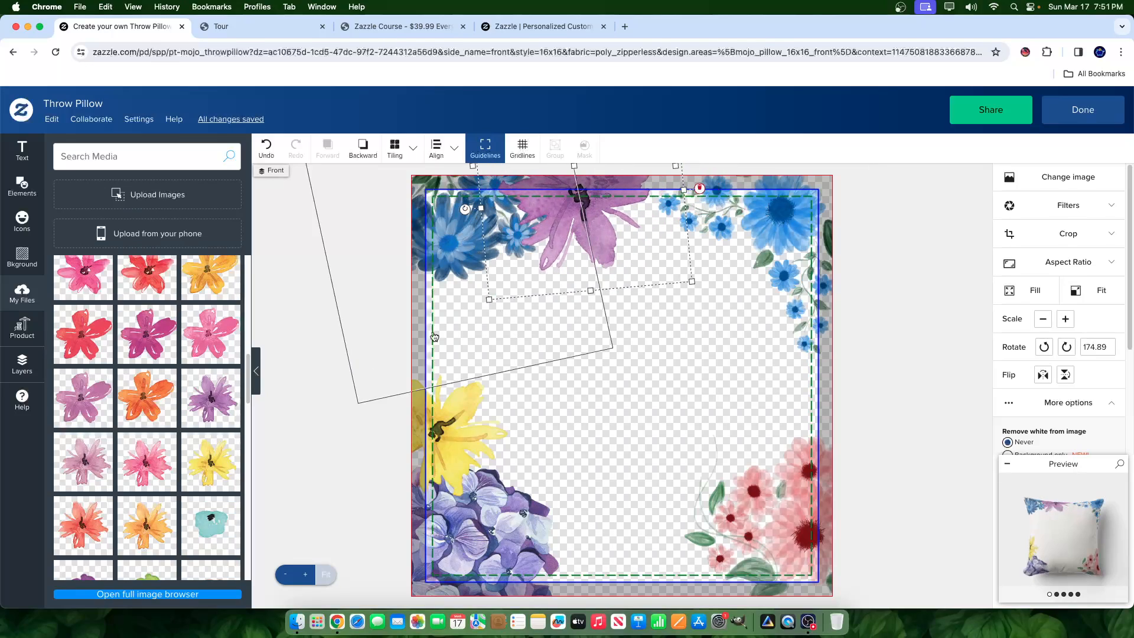
Step: Add the single blue blossom, shrink it onto the pillow's right edge above the pink flowers, and shift the pink cluster slightly down
scroll(198, 419, down, 5)
scroll(198, 418, down, 10)
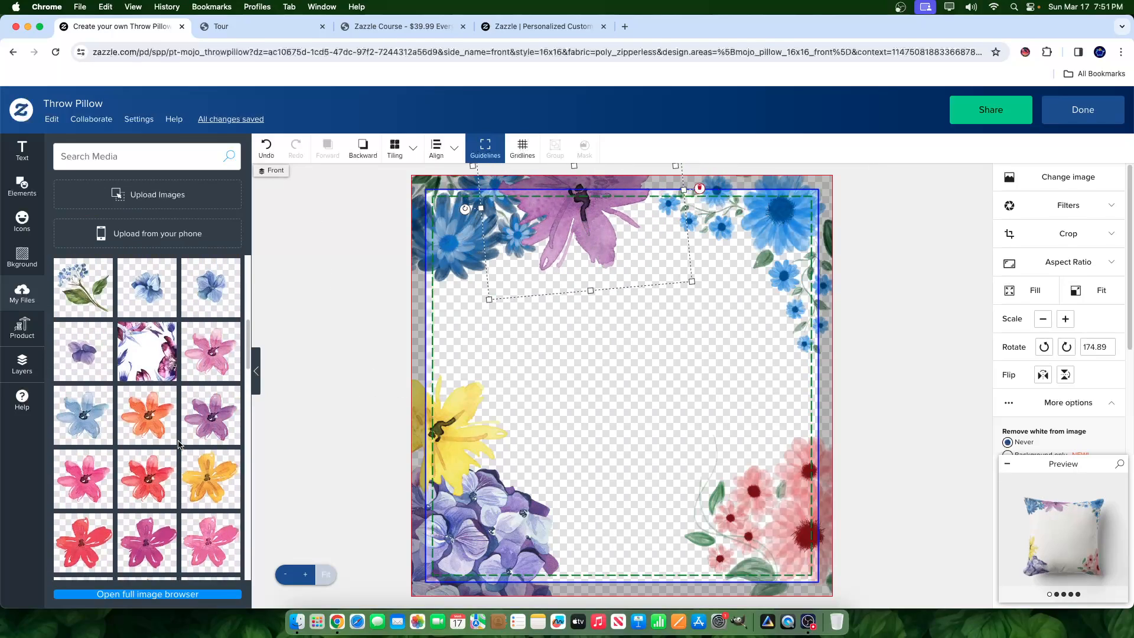
click(202, 515)
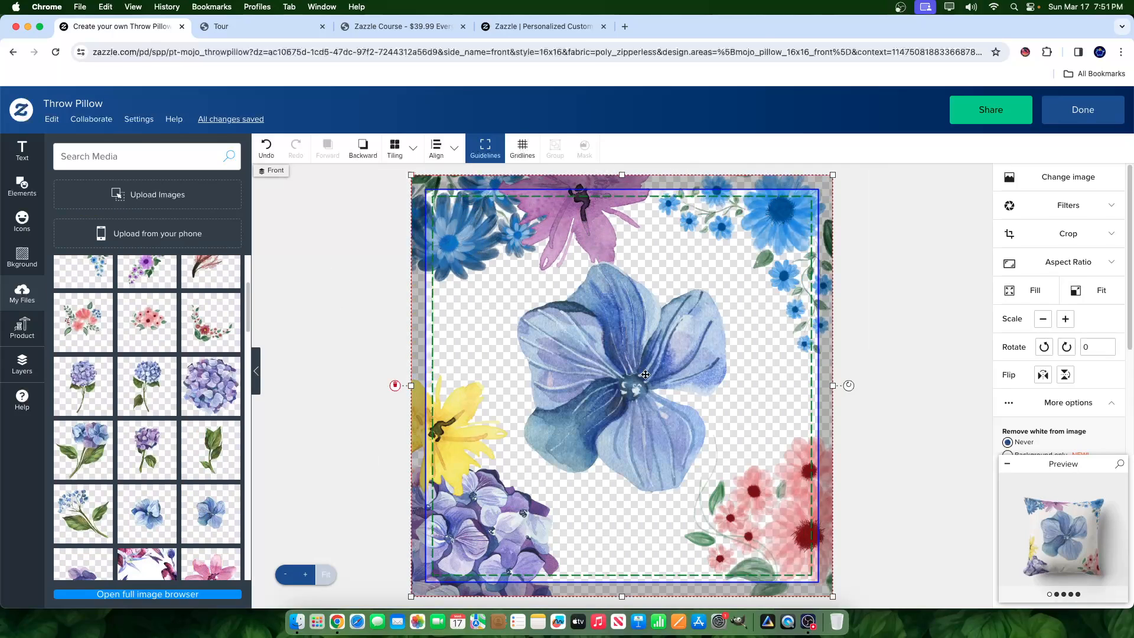
drag(832, 173, 603, 455)
drag(546, 513, 820, 425)
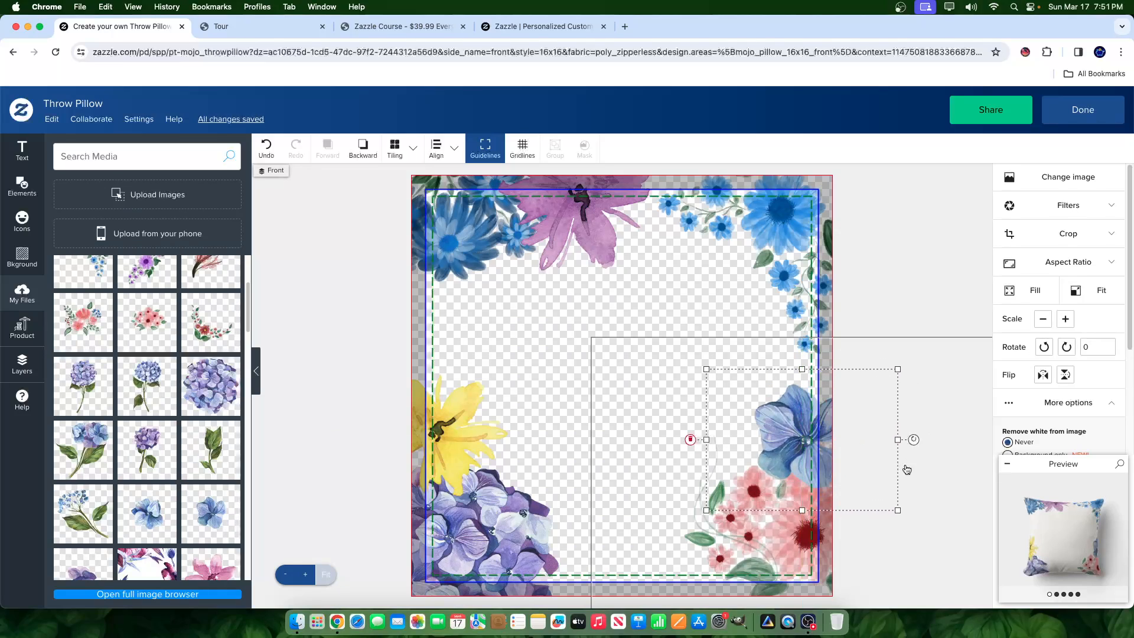
drag(920, 447, 912, 474)
Step: Add the green leaf stem, shrink it and move it to the pillow's middle
click(226, 449)
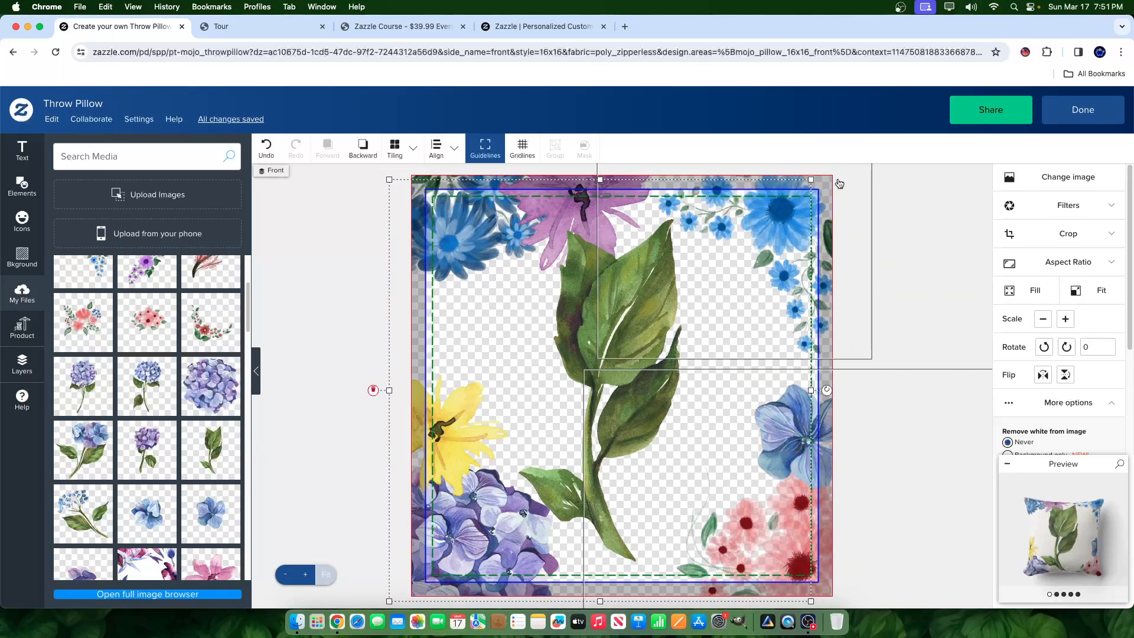
drag(811, 180, 608, 455)
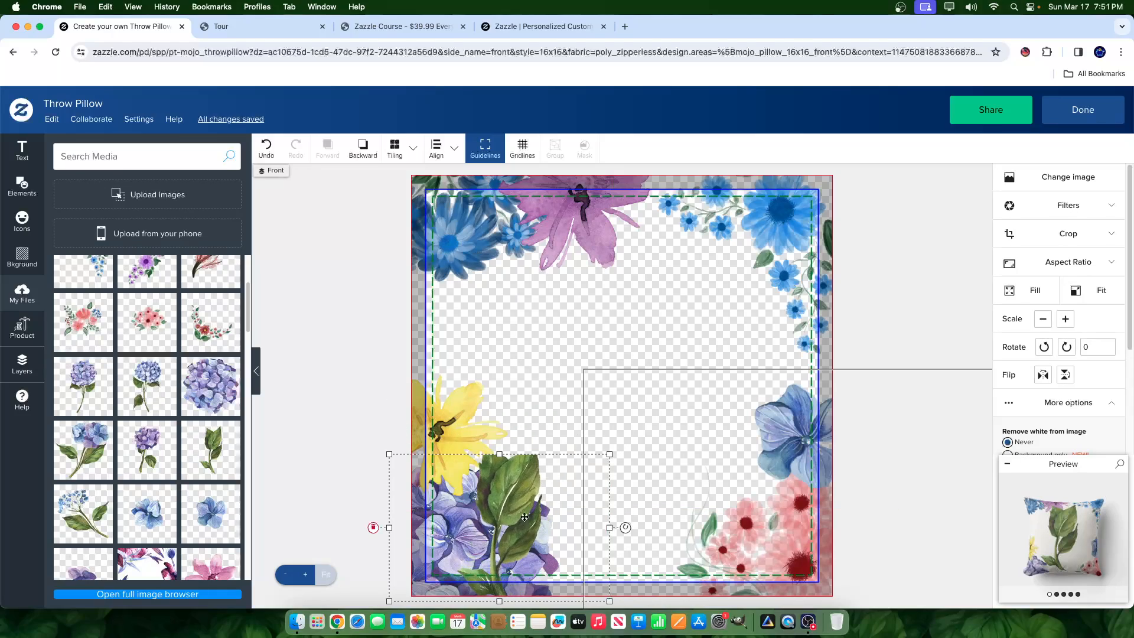
drag(518, 517, 597, 389)
Step: Extend the leaf stem's crop frame upward and downward to include the whole stem
double_click(597, 388)
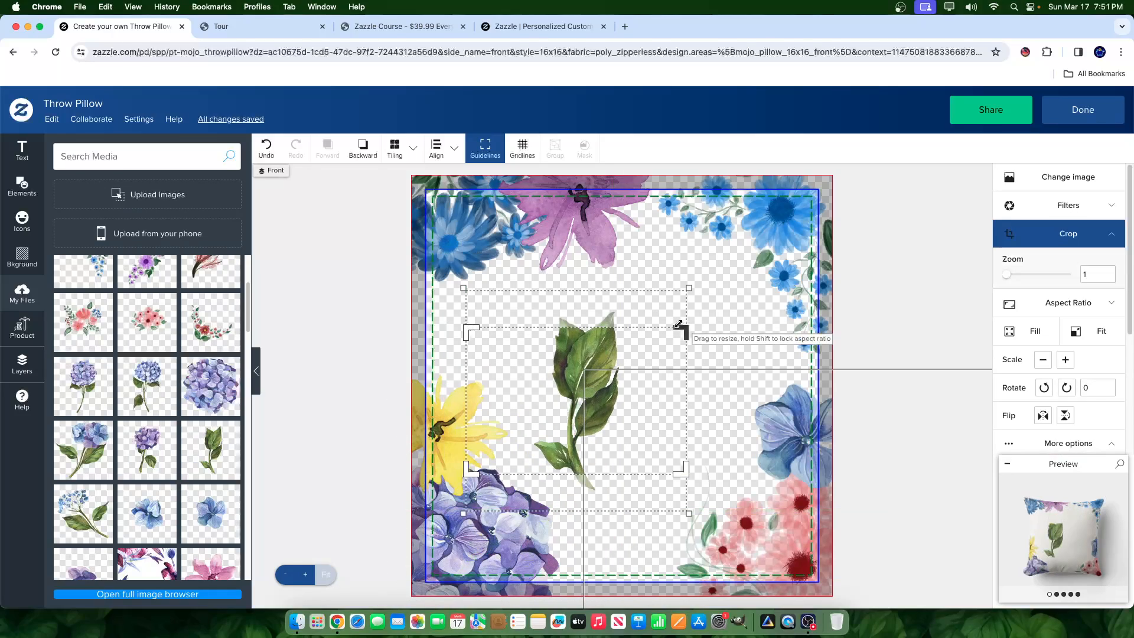
drag(678, 324, 678, 293)
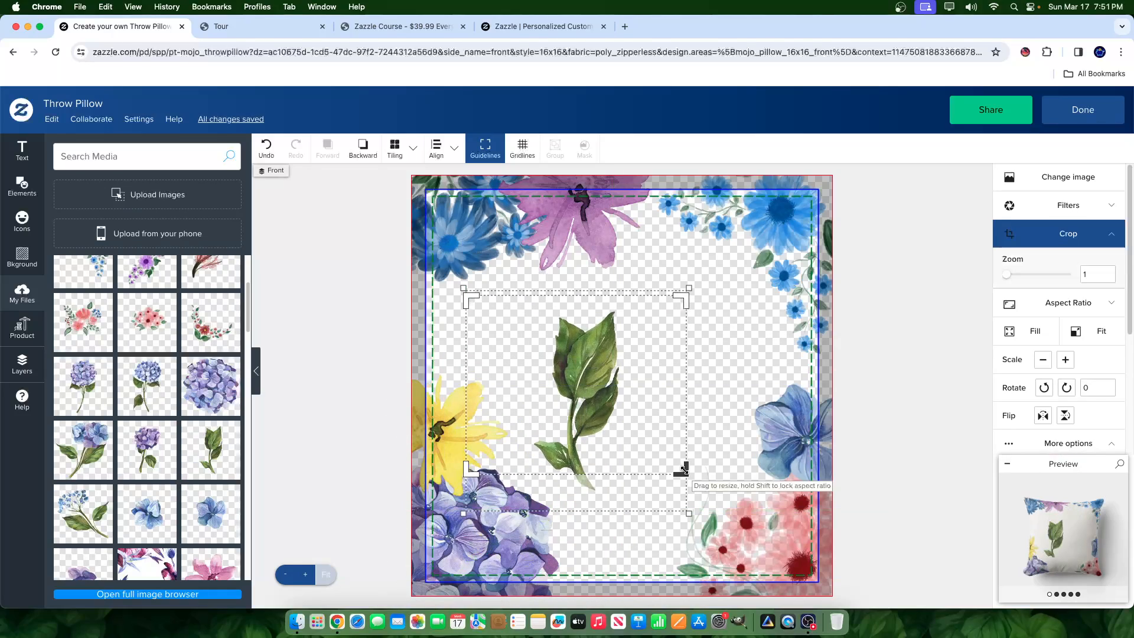
drag(679, 469, 690, 513)
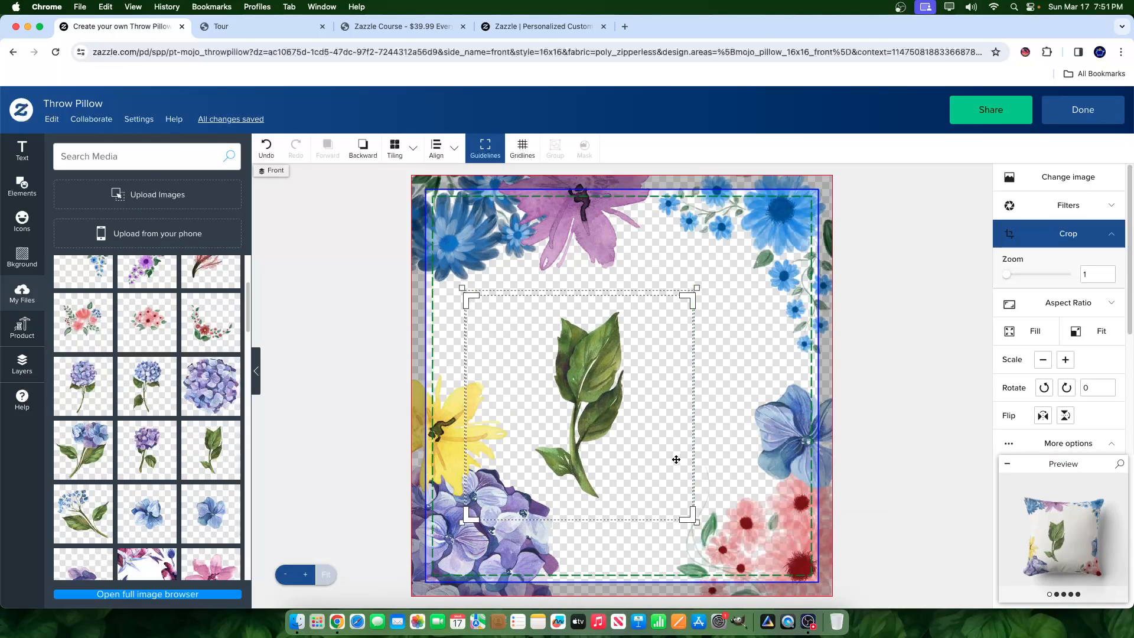
click(732, 339)
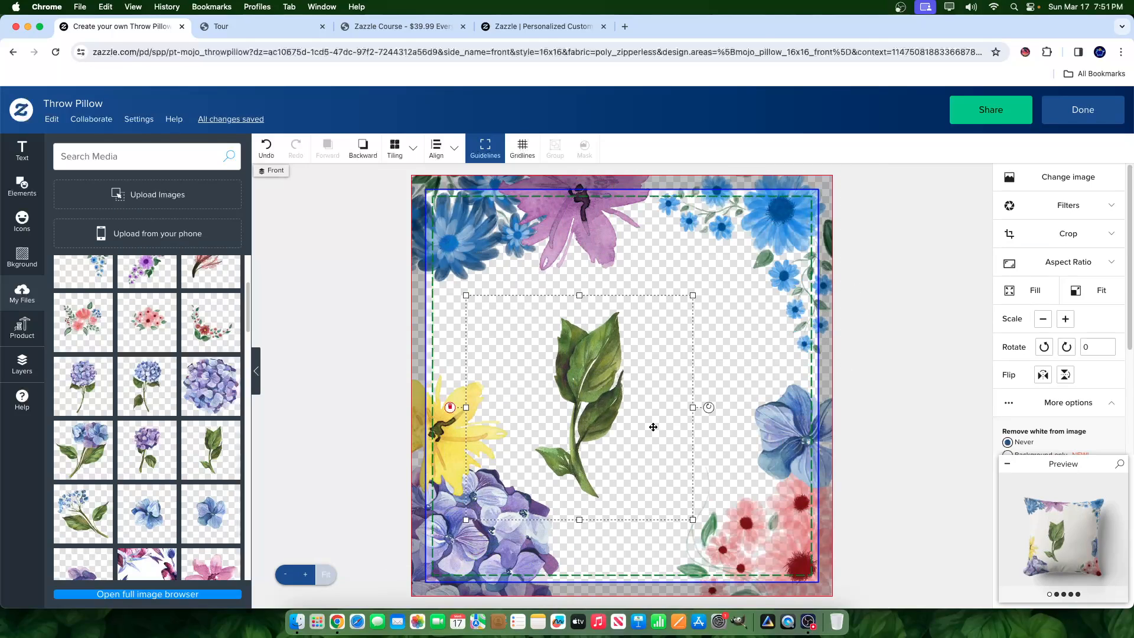
Step: Rotate the leaf stem to 90.02 degrees, move it up below the purple flower and shrink it
drag(709, 407, 579, 527)
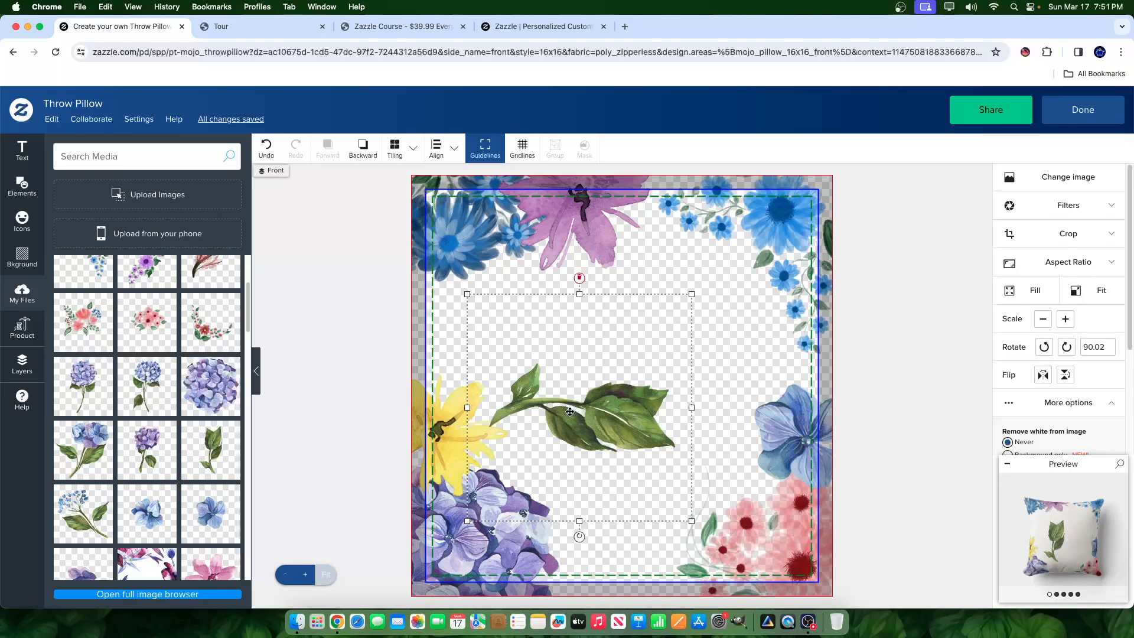
drag(570, 411, 557, 346)
drag(678, 455, 608, 404)
Step: Extend the rotated leaf stem's crop frame slightly past the cut end of the stem
double_click(526, 383)
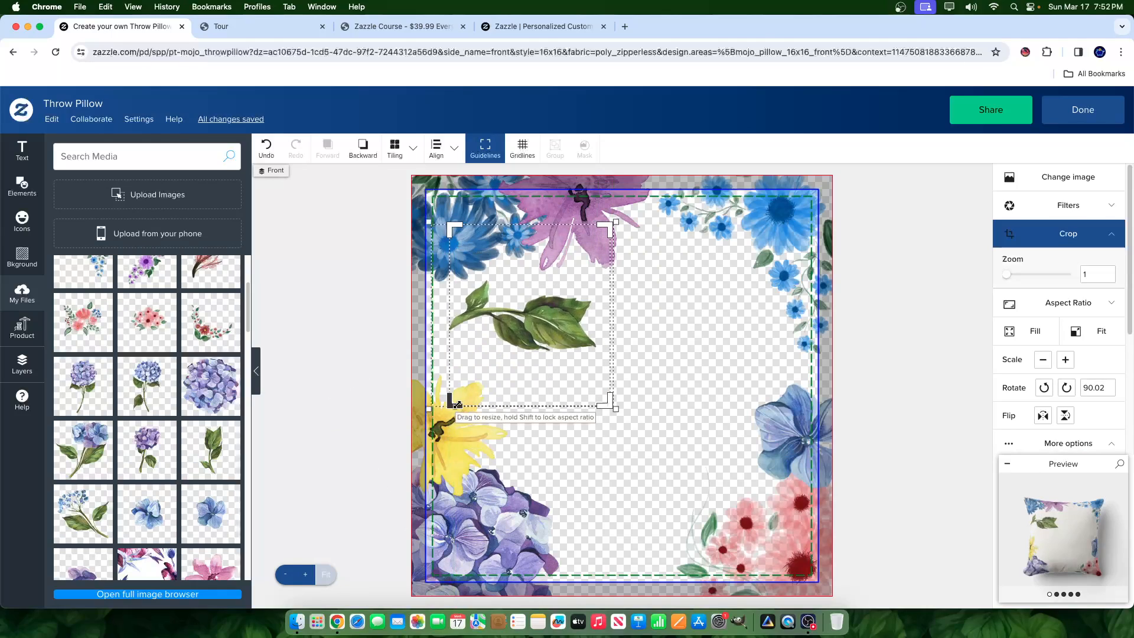
drag(456, 405, 449, 405)
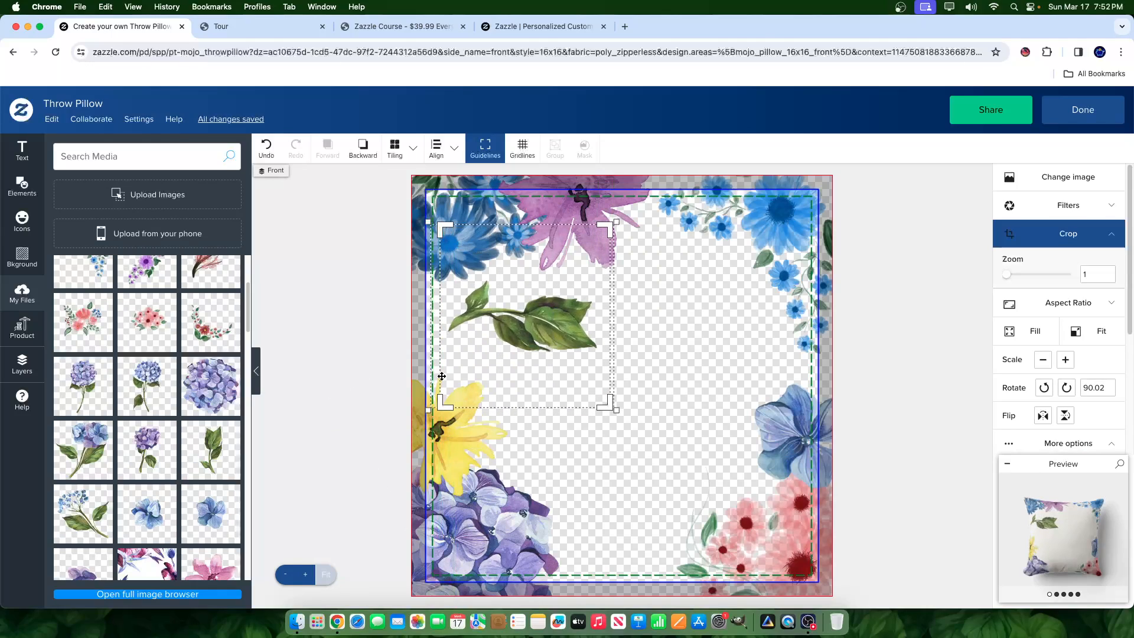
click(635, 310)
Step: Rotate the leaf stem to 111.5 degrees and place it on the left edge between the blue bouquet and yellow flower
click(517, 336)
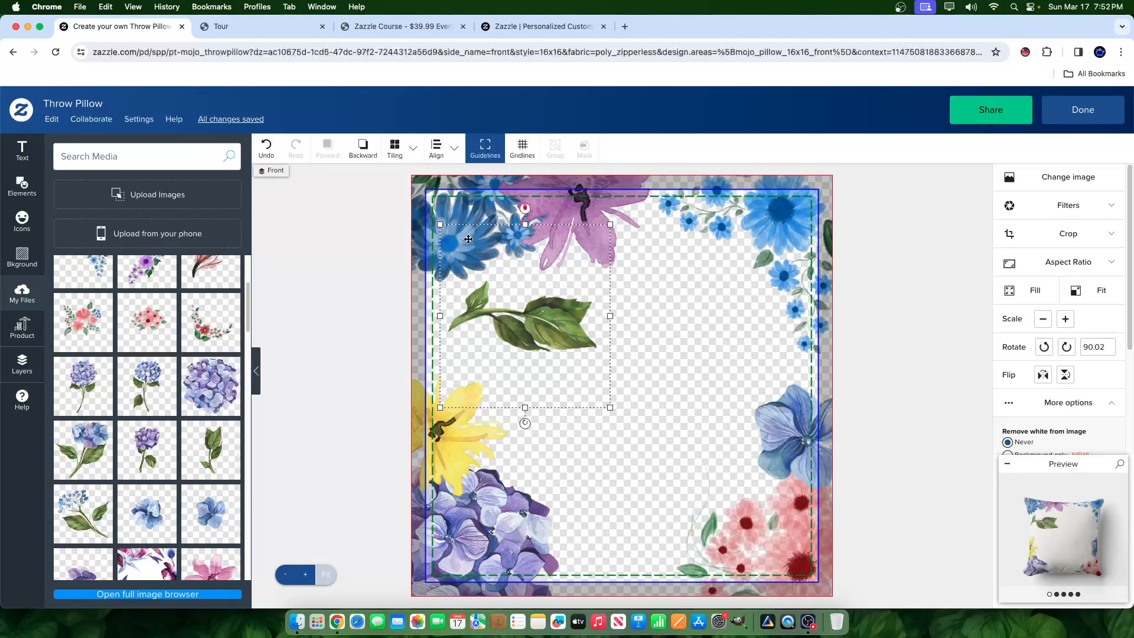
drag(524, 423, 486, 417)
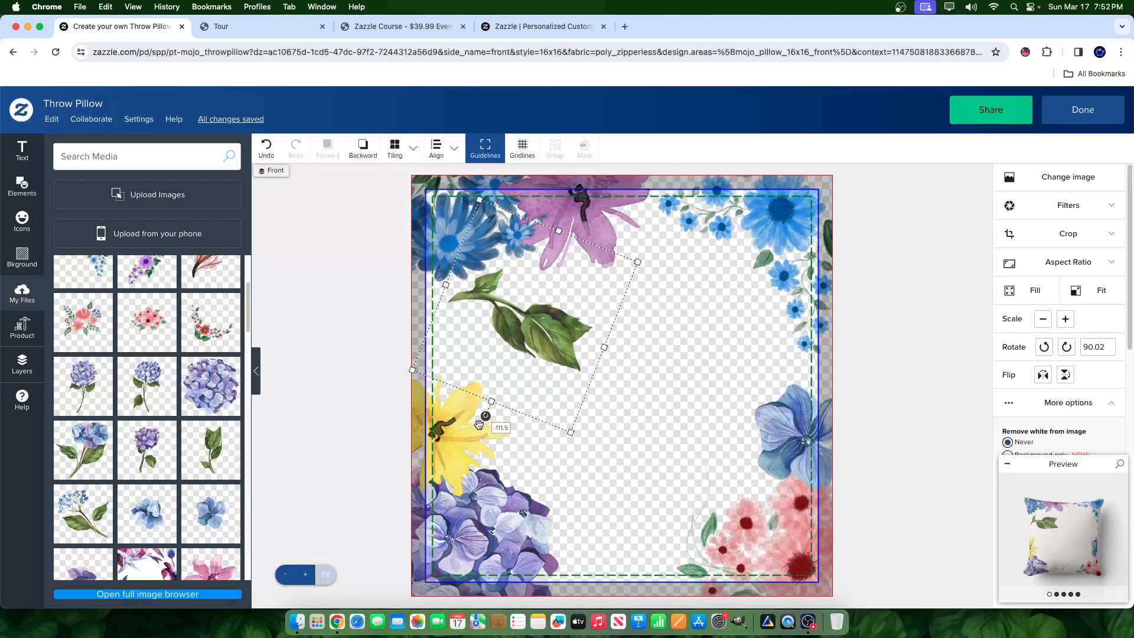
drag(511, 335, 462, 327)
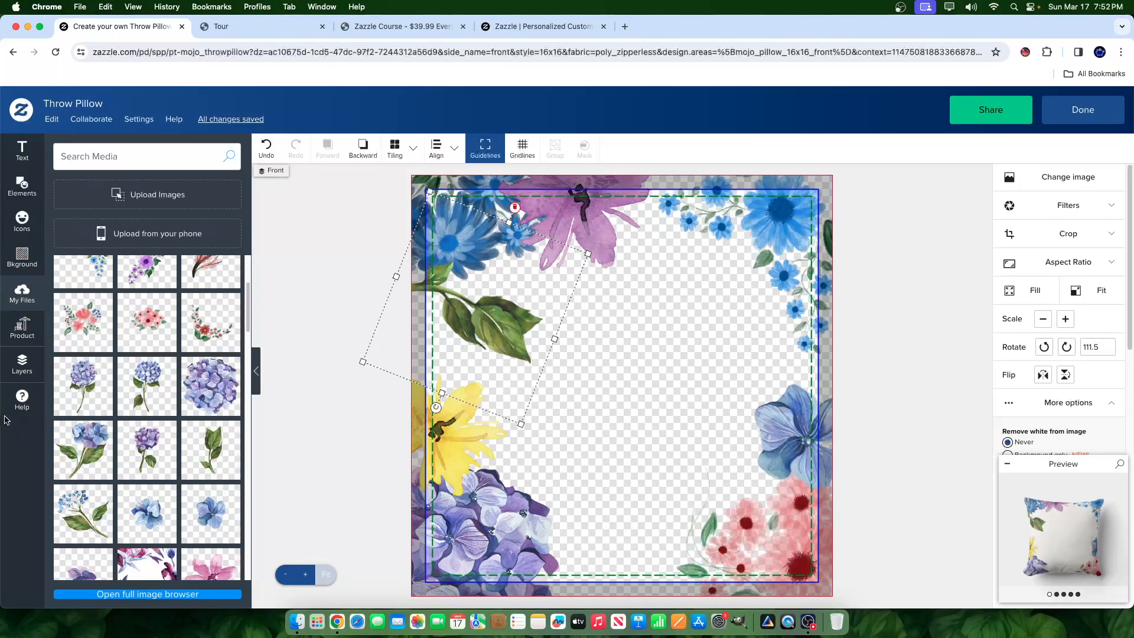
Step: Try moving the Leaves.png layer beneath the Cone_Flower_Banyak2-8.png layer, and return it to the top of the stack
click(22, 363)
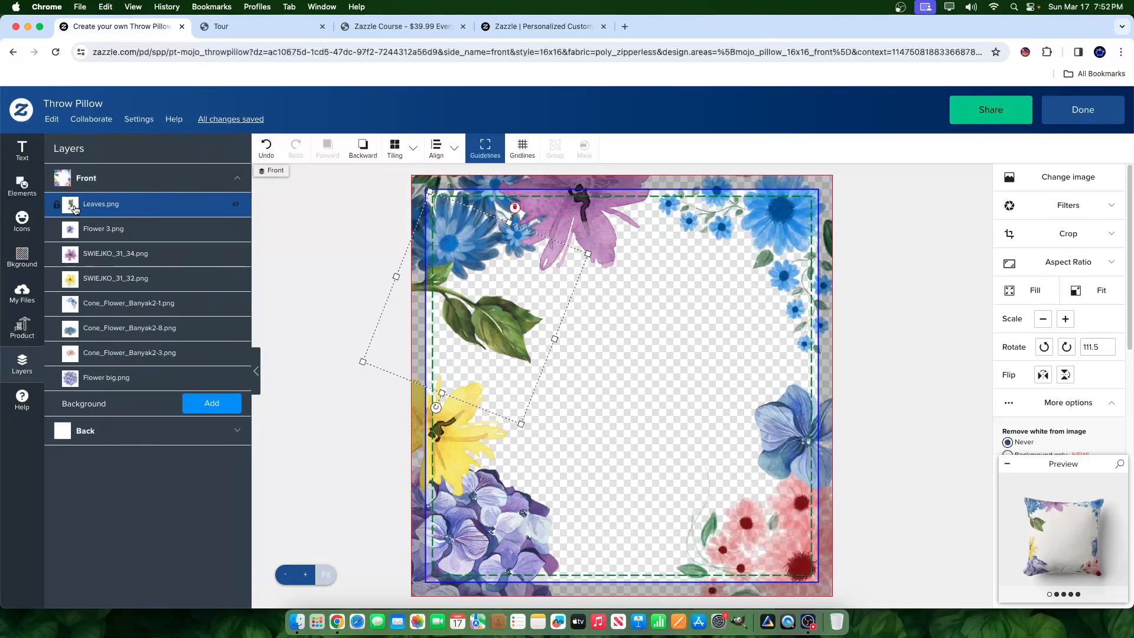
drag(168, 204, 230, 309)
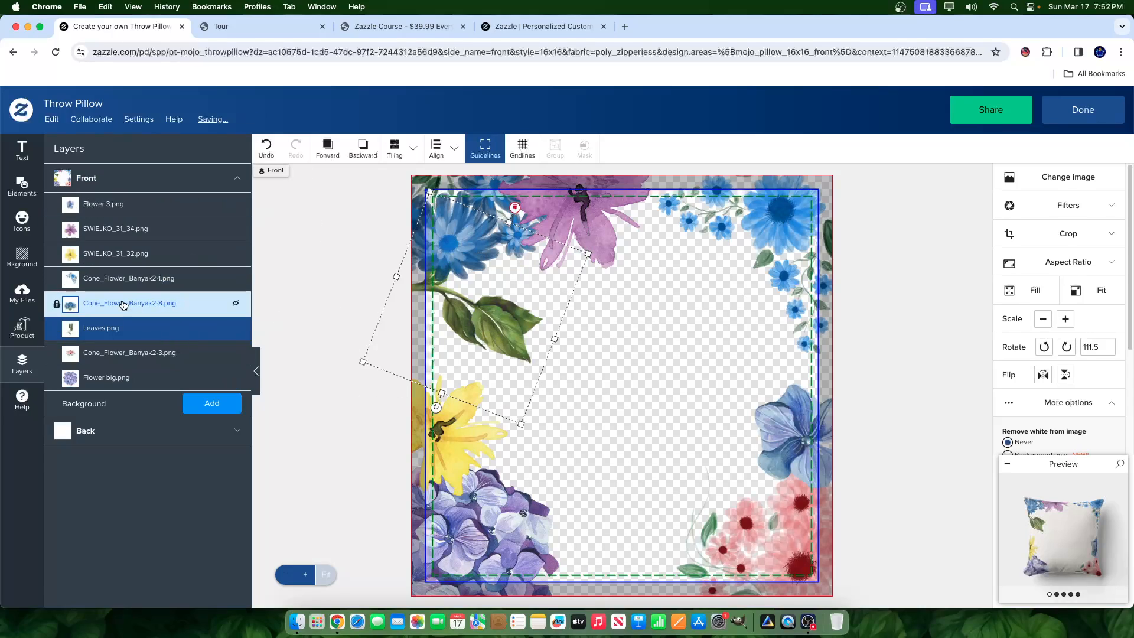
drag(124, 331, 140, 204)
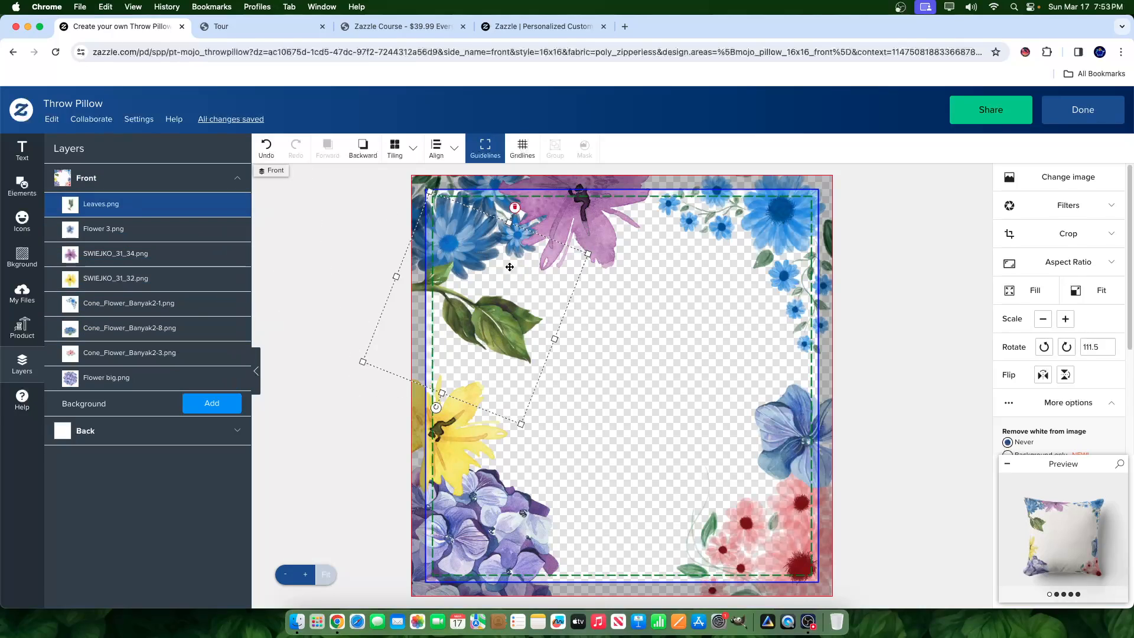
Step: Enlarge the leaf stem slightly, move it up against the blue bouquet, and send the Leaves.png layer to the bottom of the stack
drag(588, 252, 614, 248)
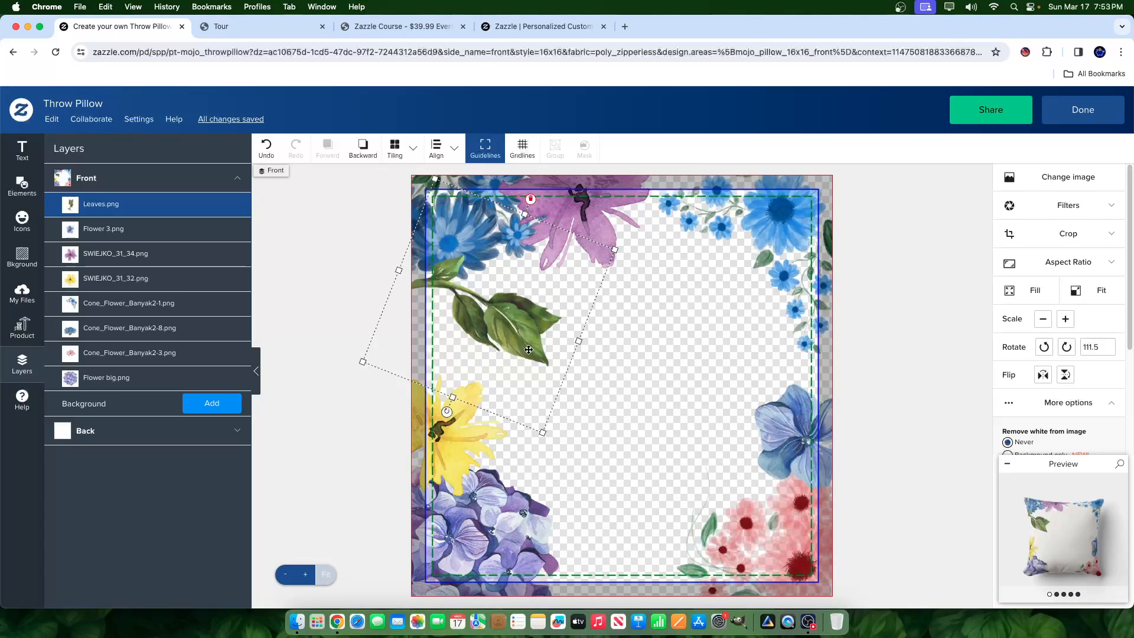
drag(528, 349, 513, 289)
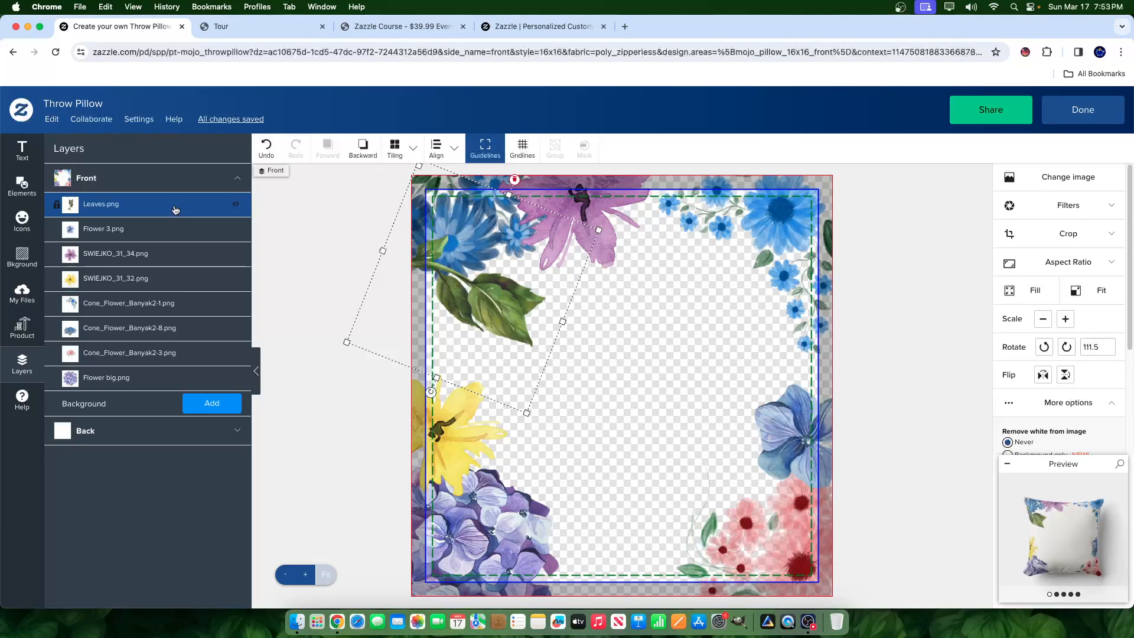
drag(176, 209, 194, 328)
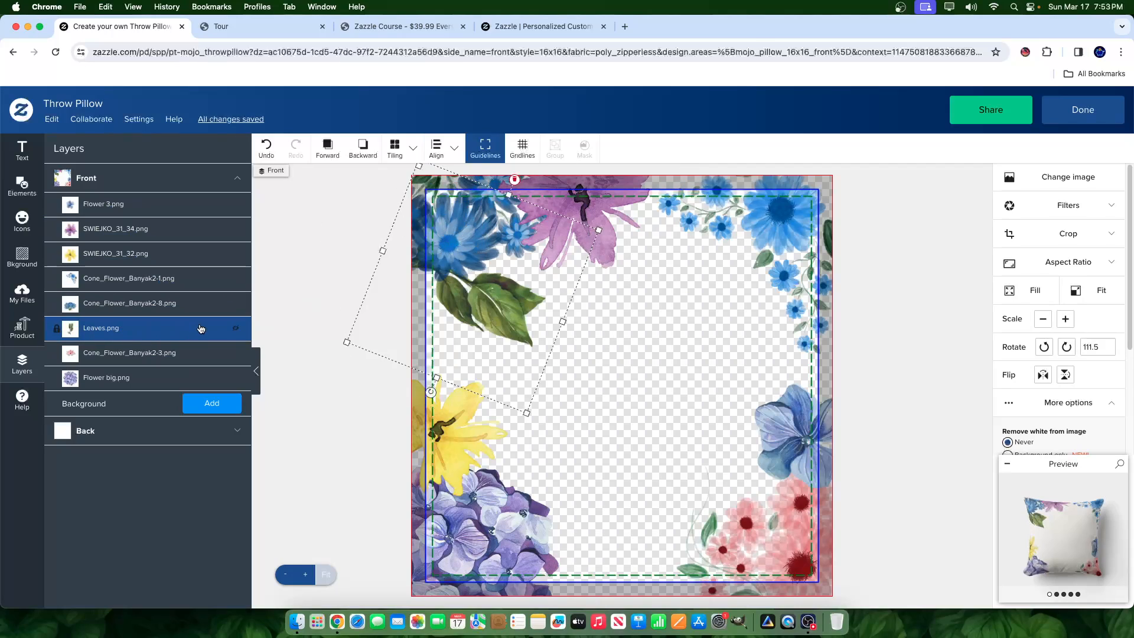
drag(168, 330, 171, 381)
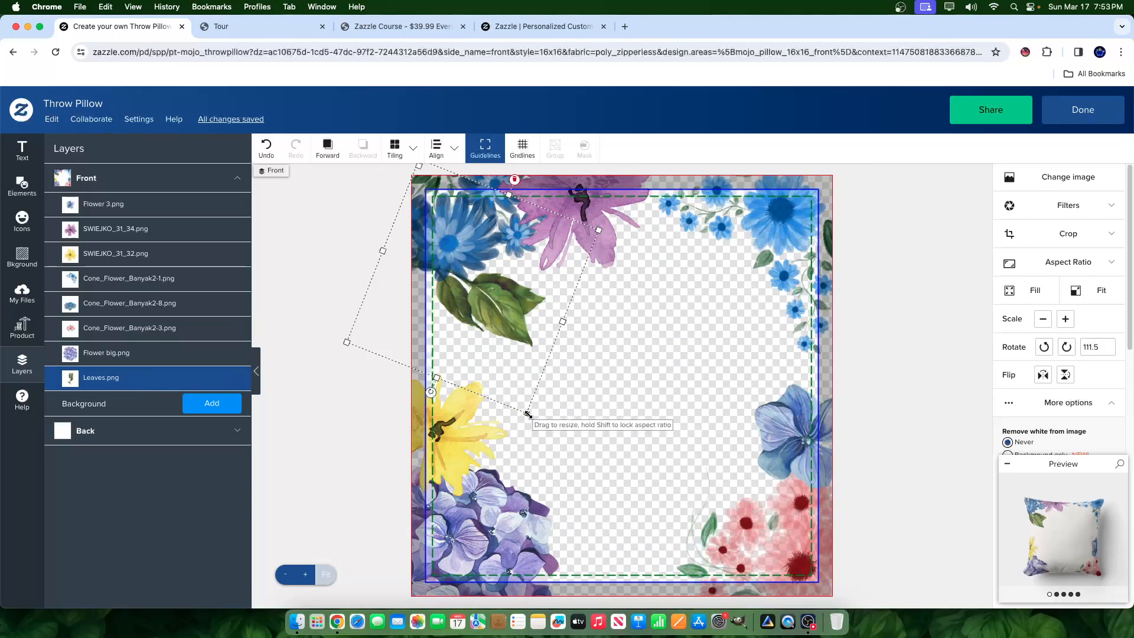
Step: Enlarge the leaf stem further and move it up so its stem tucks beneath the blue bouquet
drag(527, 414, 573, 449)
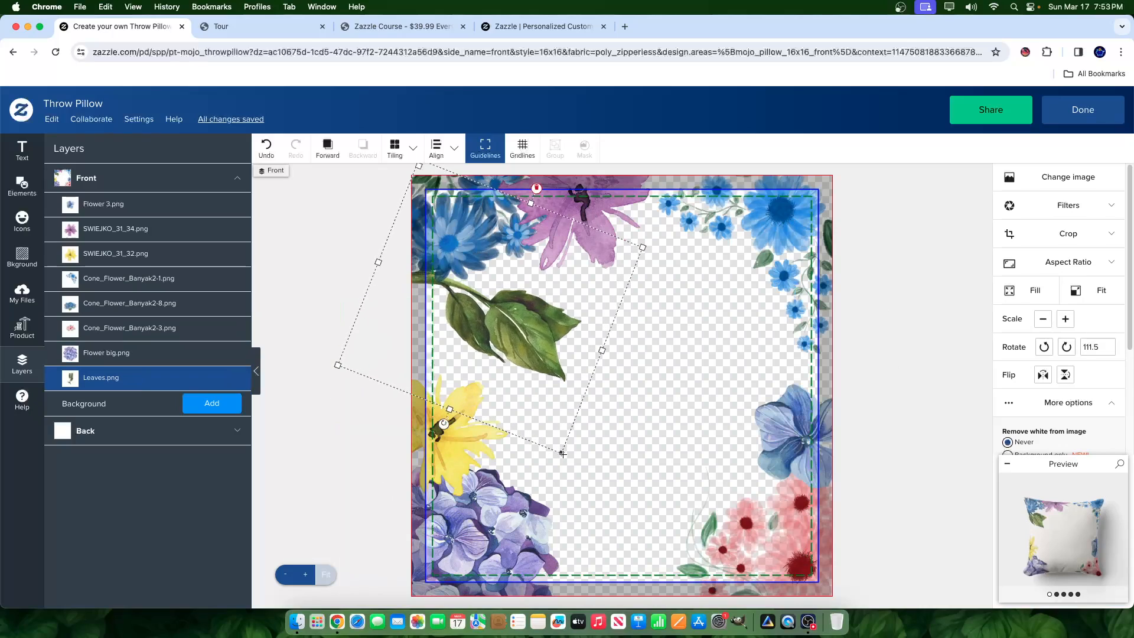
drag(573, 356, 572, 352)
click(571, 353)
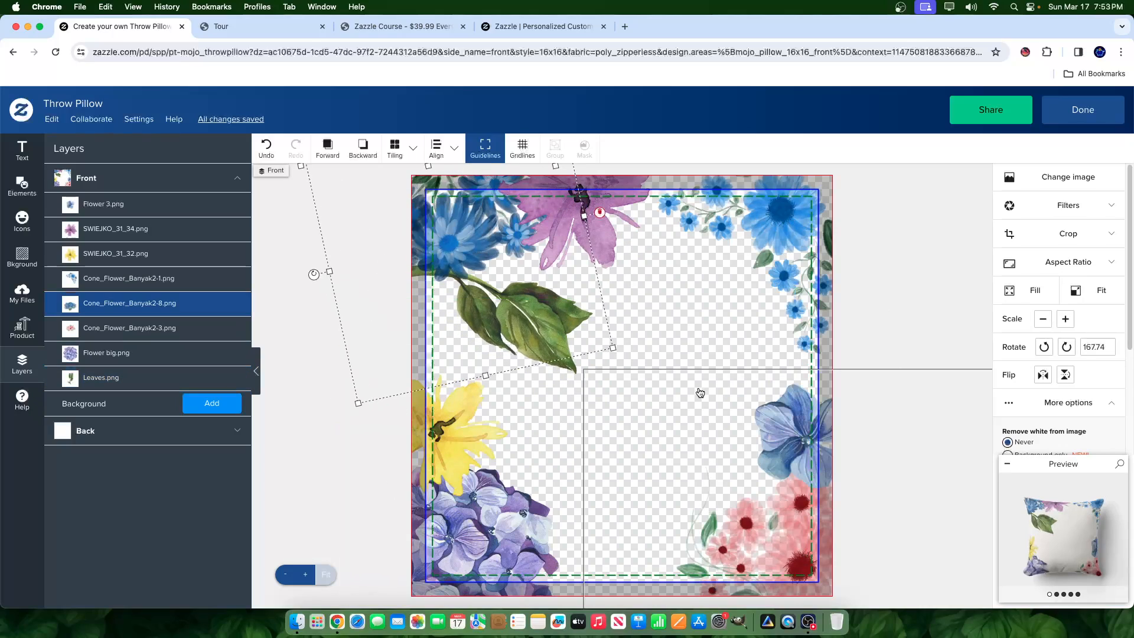
drag(553, 363, 549, 340)
click(549, 339)
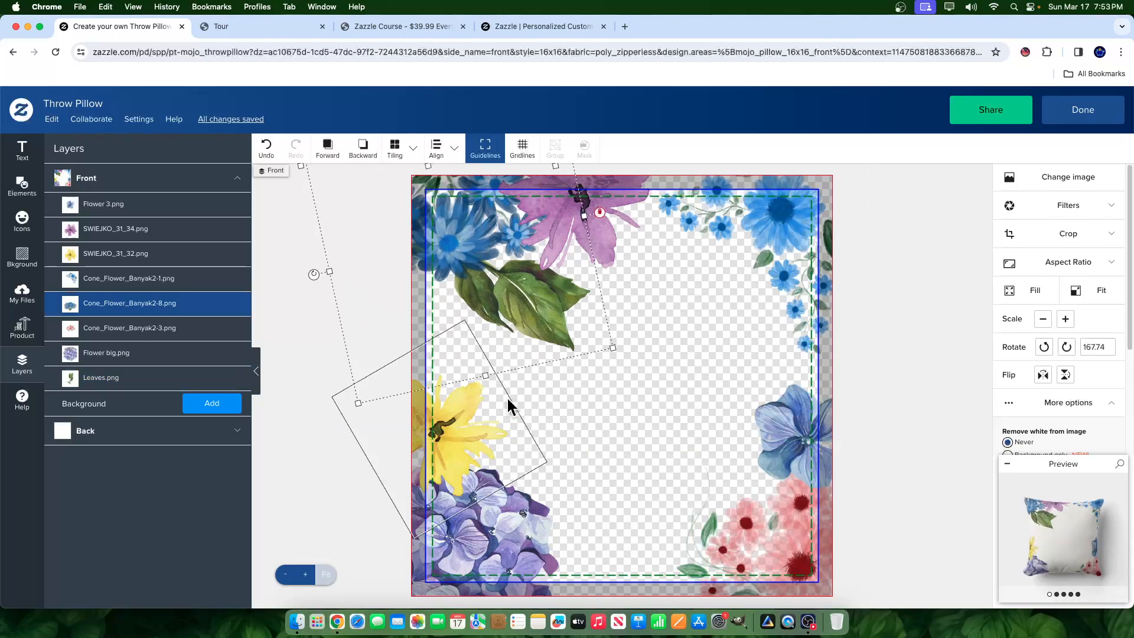
drag(507, 332, 502, 324)
click(911, 309)
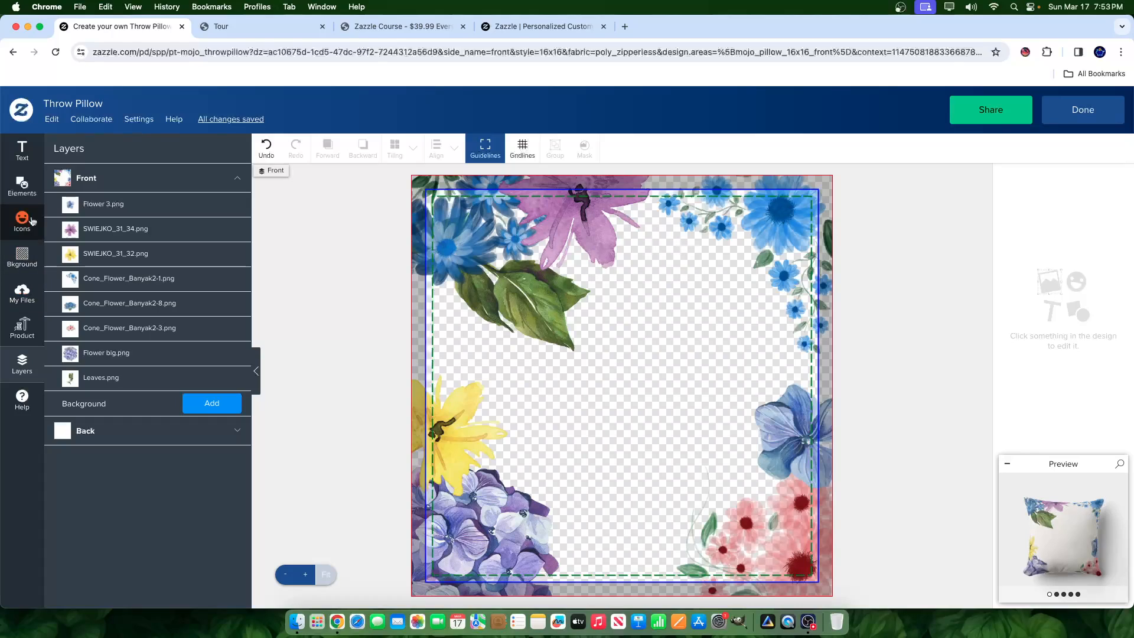
Step: Add the long-stemmed blue hydrangea from the uploaded files and rotate it to -28.66 degrees
click(21, 183)
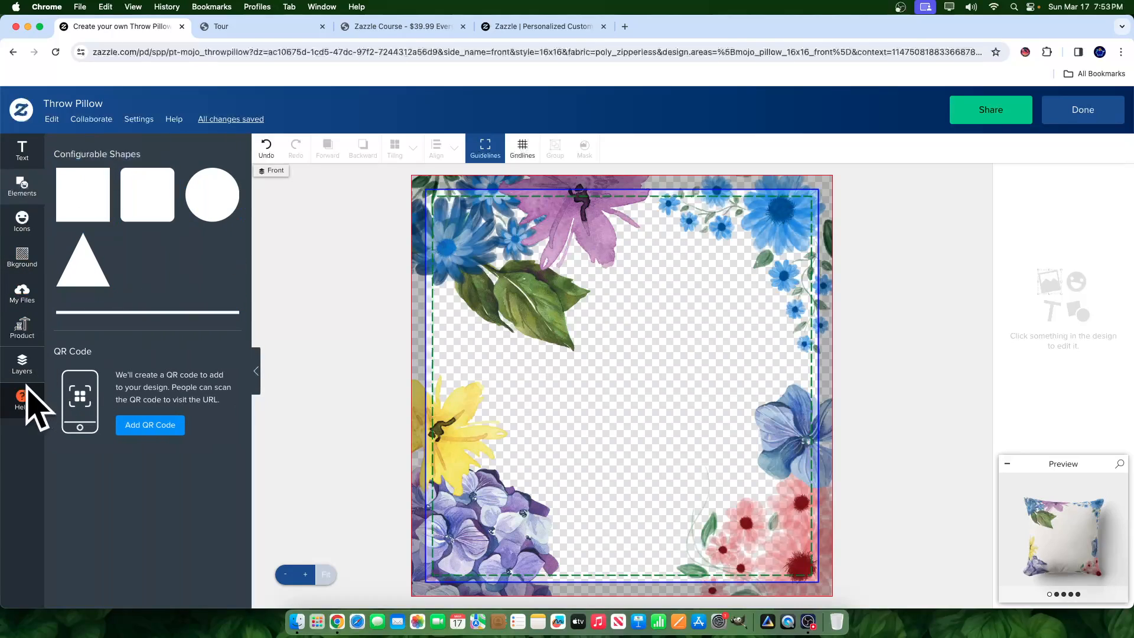
click(22, 293)
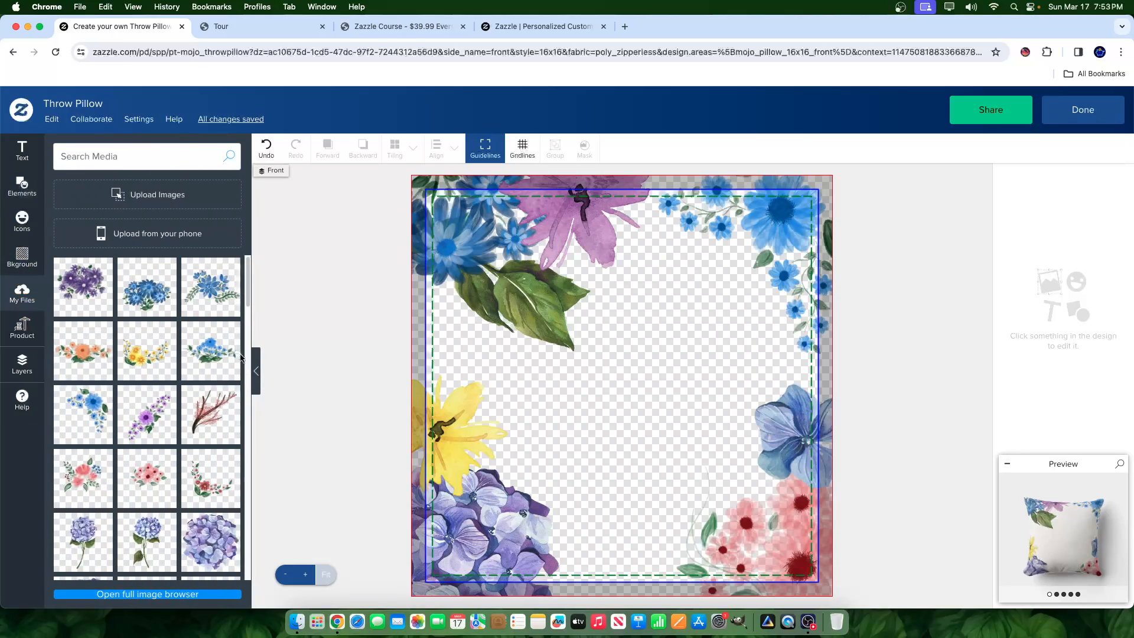
scroll(186, 568, down, 3)
click(148, 375)
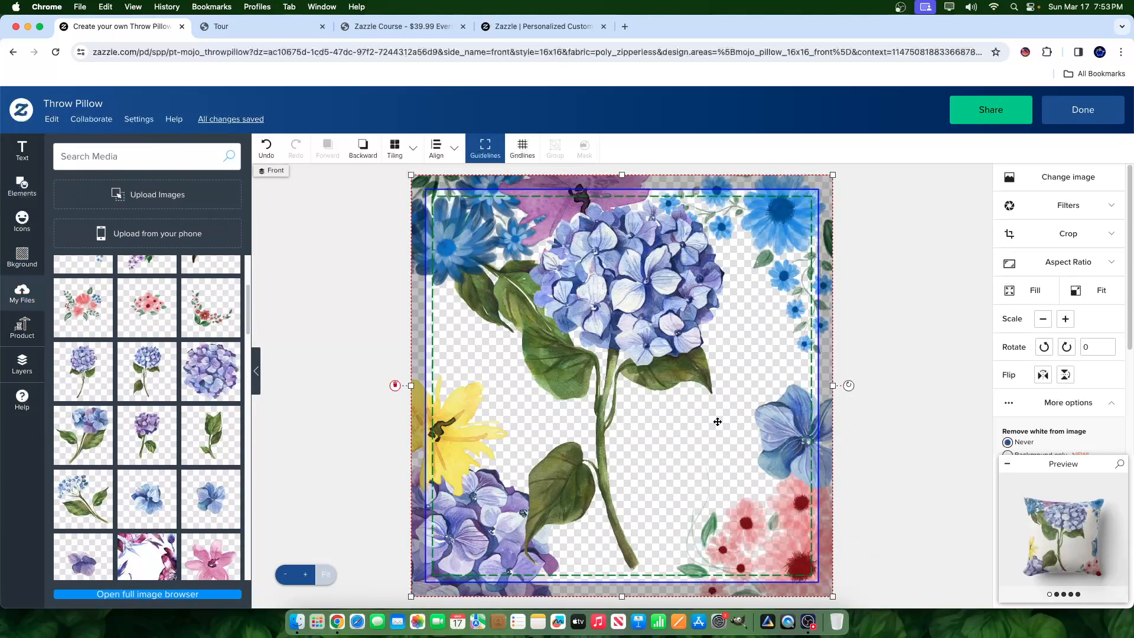
drag(675, 467, 679, 391)
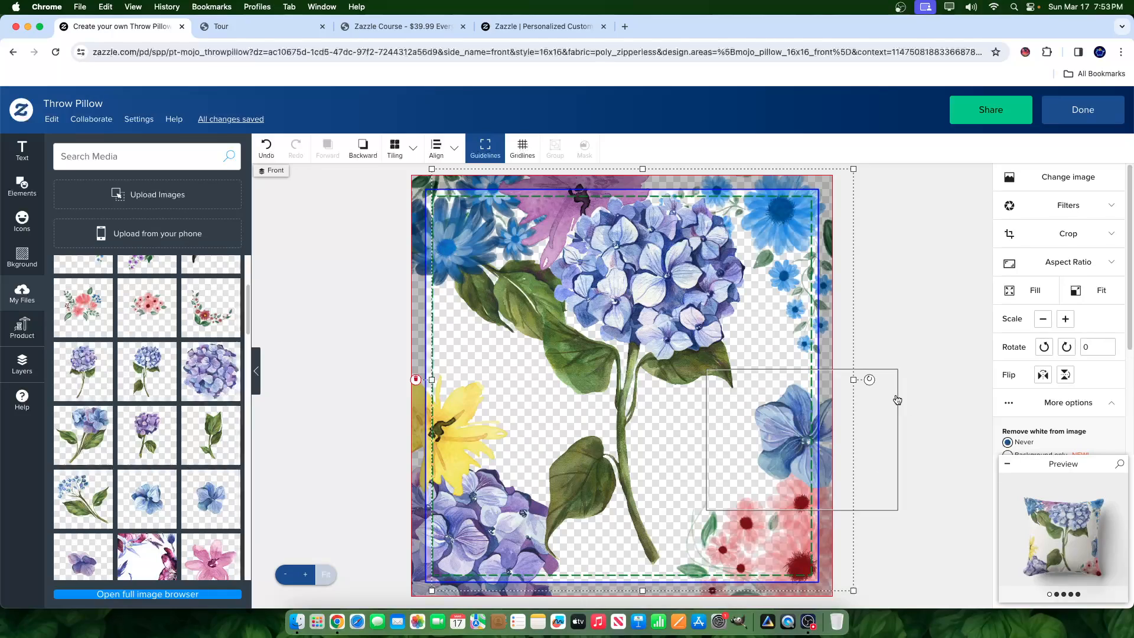
drag(868, 378, 863, 256)
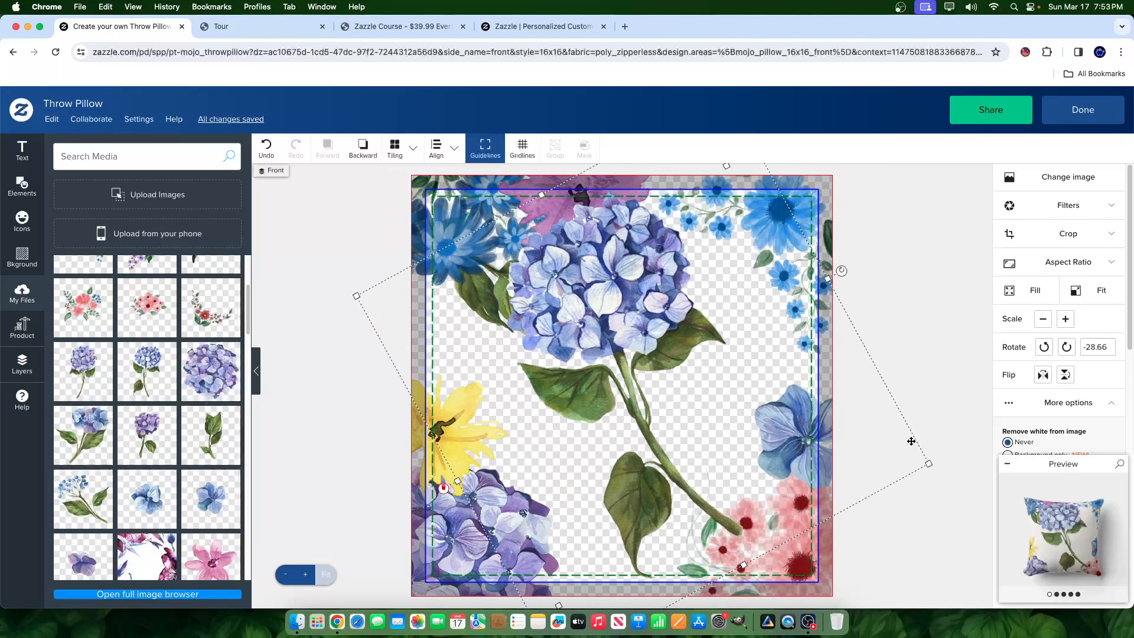
Step: Shrink the hydrangea and move it to the pillow's bottom edge beside the pink bouquet
drag(929, 464, 685, 323)
drag(605, 321, 782, 503)
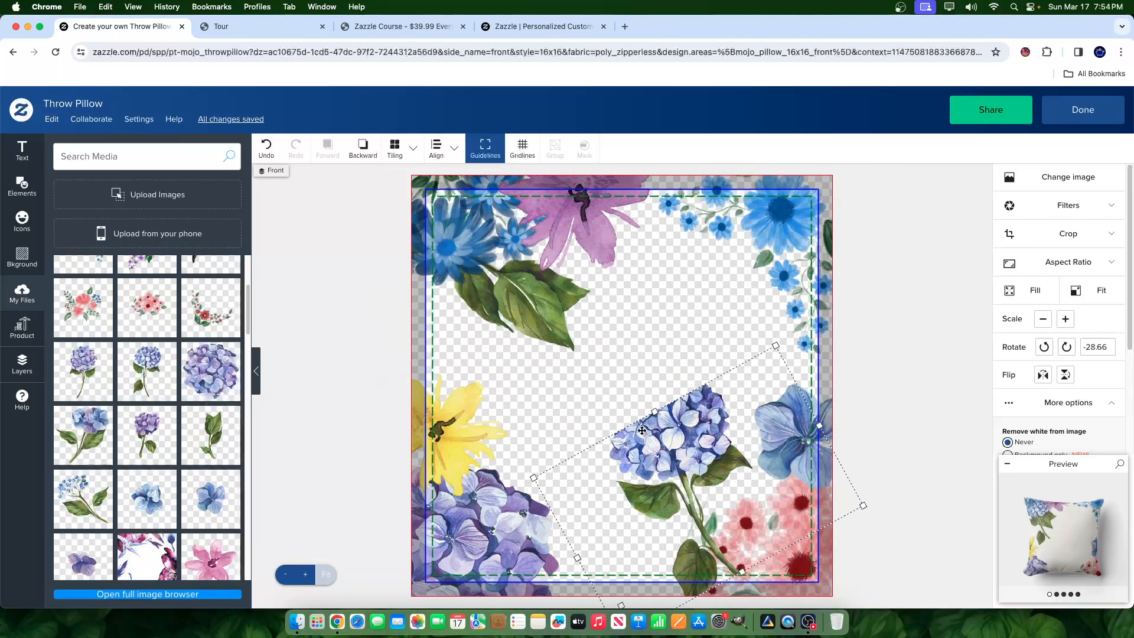
drag(632, 464, 642, 541)
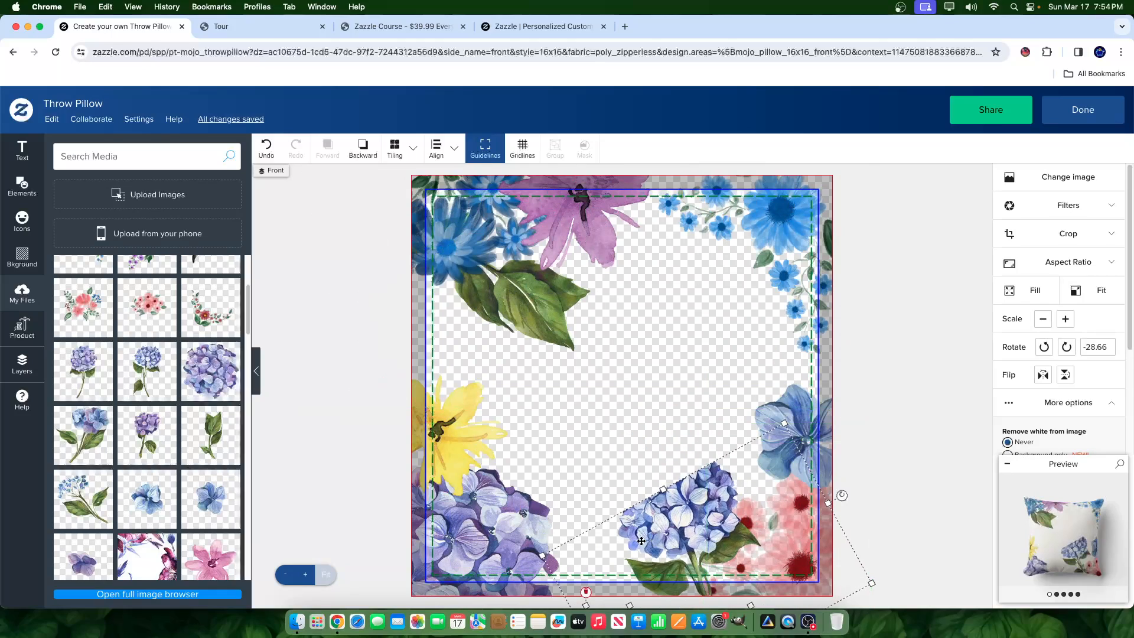
Step: Extend the hydrangea's crop frame upward to include the whole bloom
double_click(706, 509)
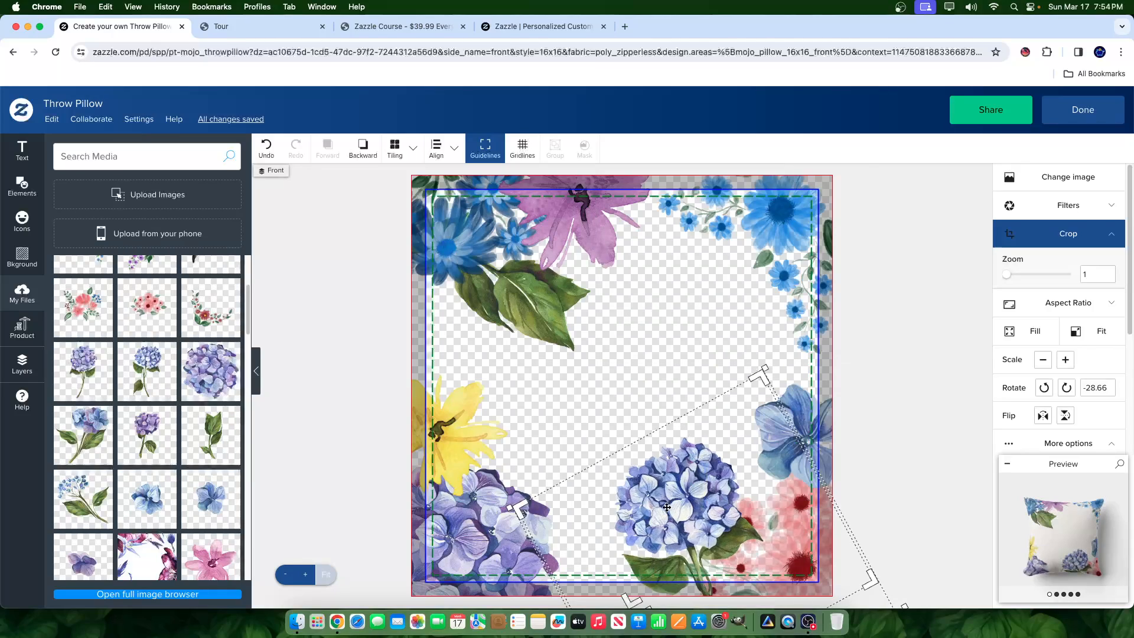
click(648, 415)
click(653, 522)
Step: Shrink the hydrangea further and place it on the bottom edge next to the pink bouquet
drag(638, 518, 600, 442)
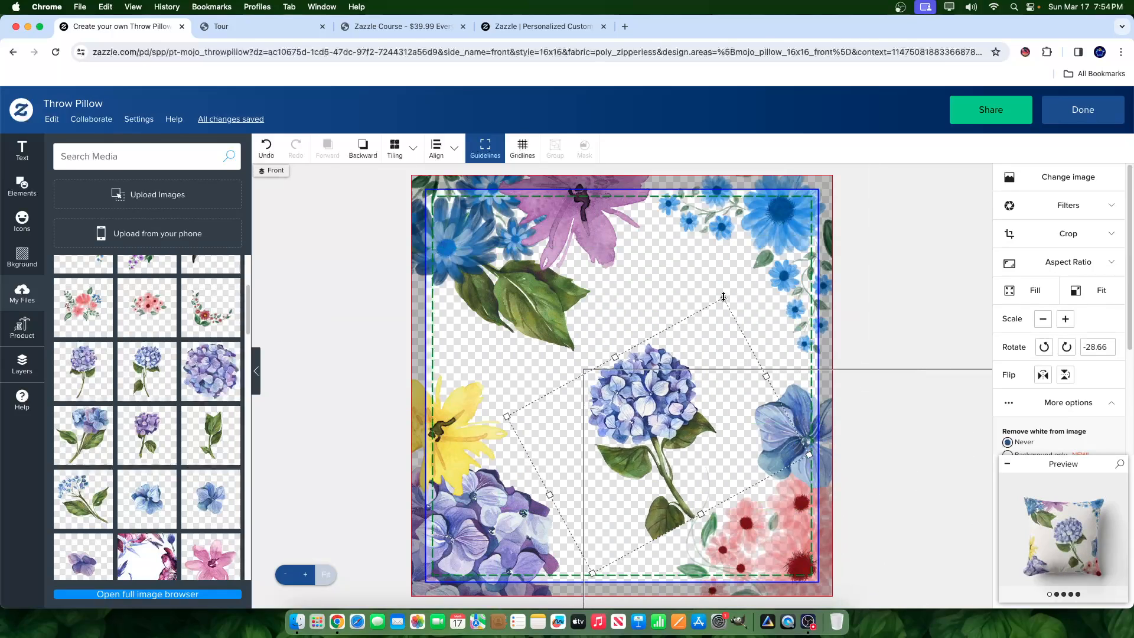
drag(724, 297, 605, 362)
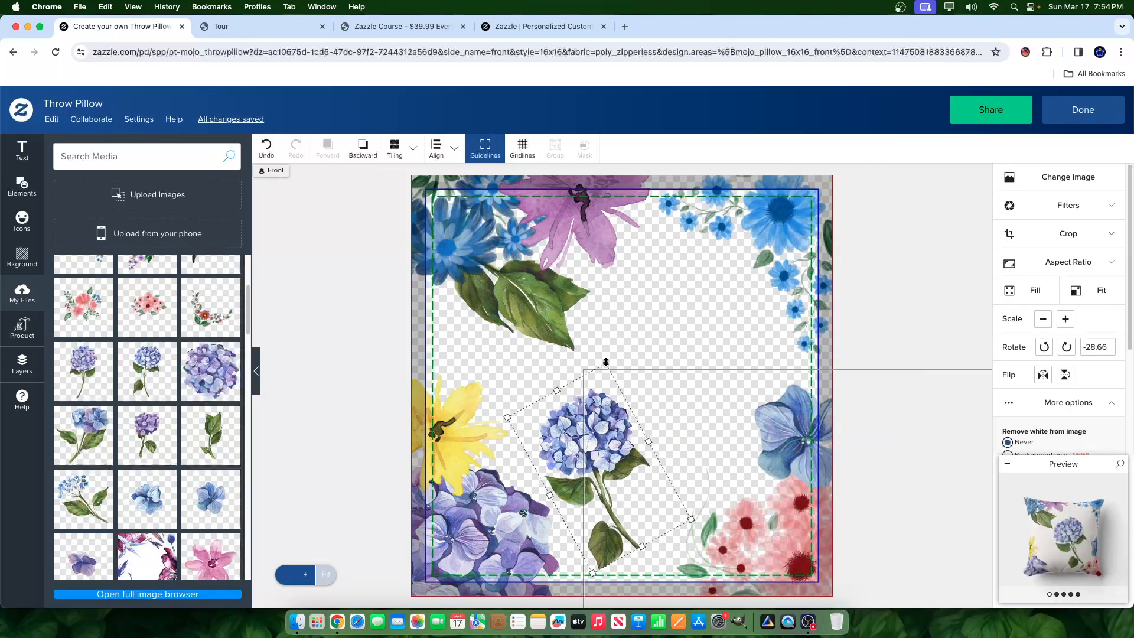
drag(607, 464, 692, 522)
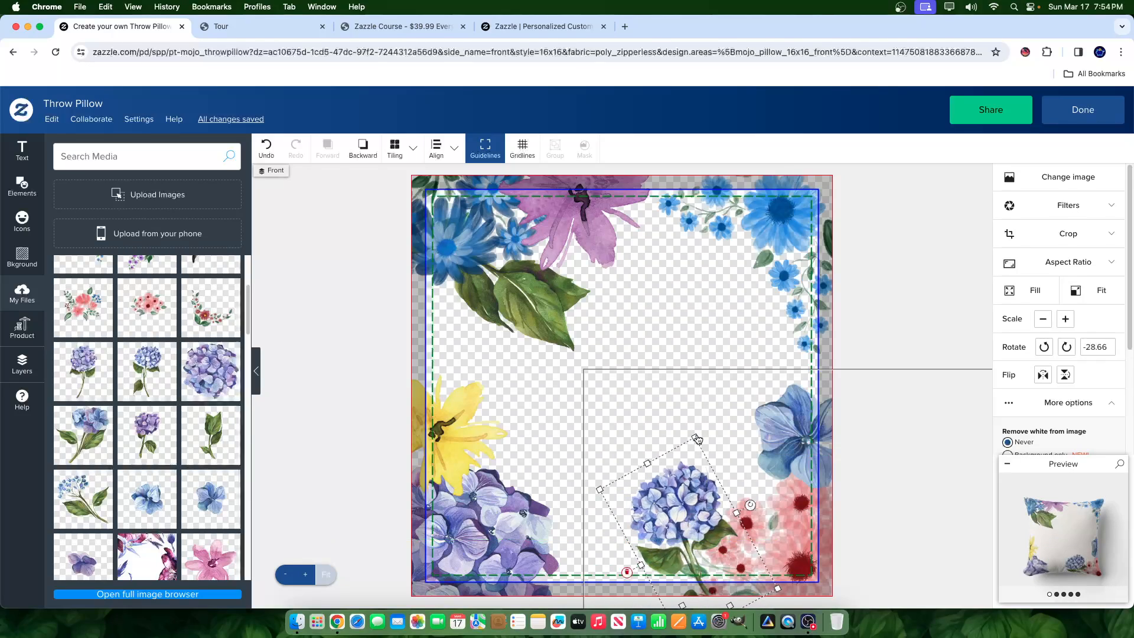
Step: Enlarge the hydrangea slightly and nudge the pink bouquet up beside it
drag(699, 426, 692, 405)
click(677, 511)
double_click(675, 470)
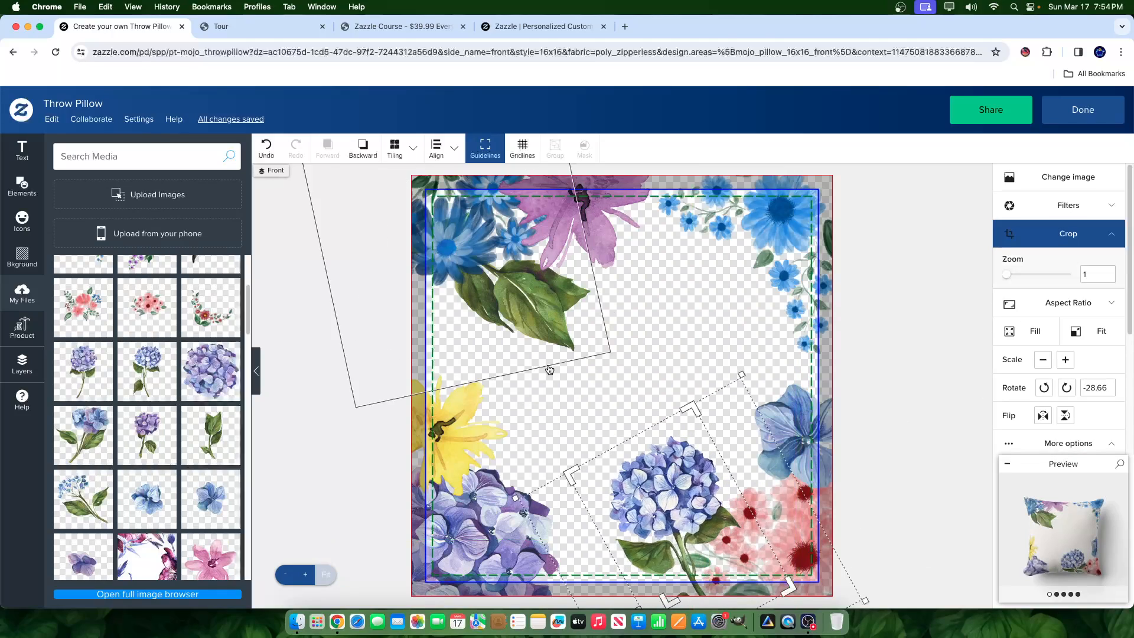
click(954, 276)
click(675, 521)
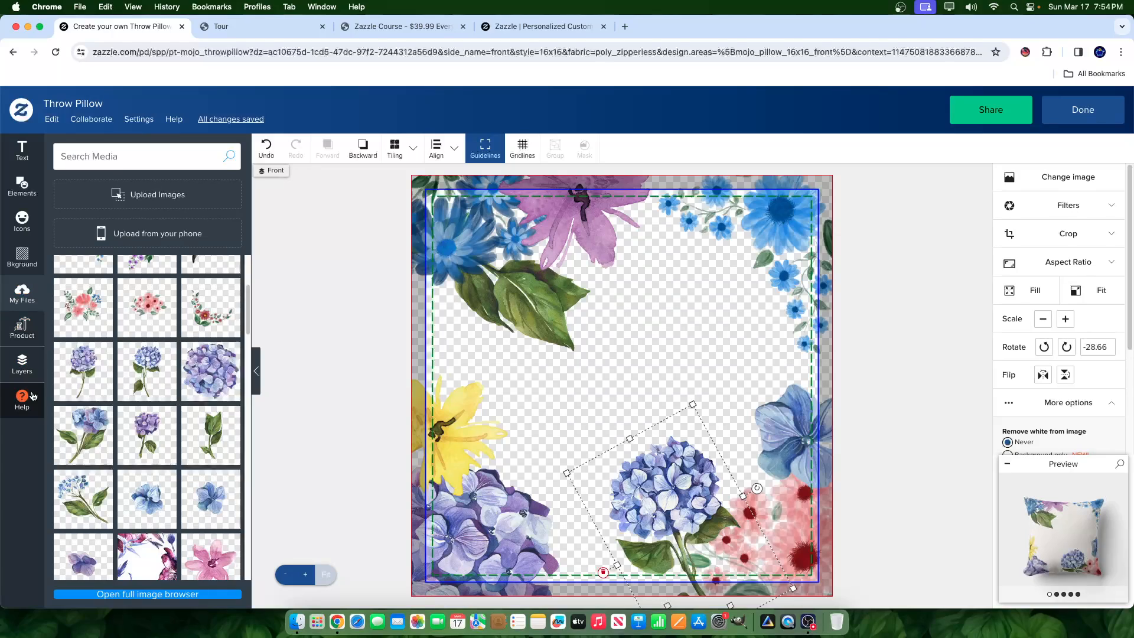
Step: Send the Big flower.png layer to the bottom of the stack and nudge the hydrangea up and away from the pink bouquet
click(22, 363)
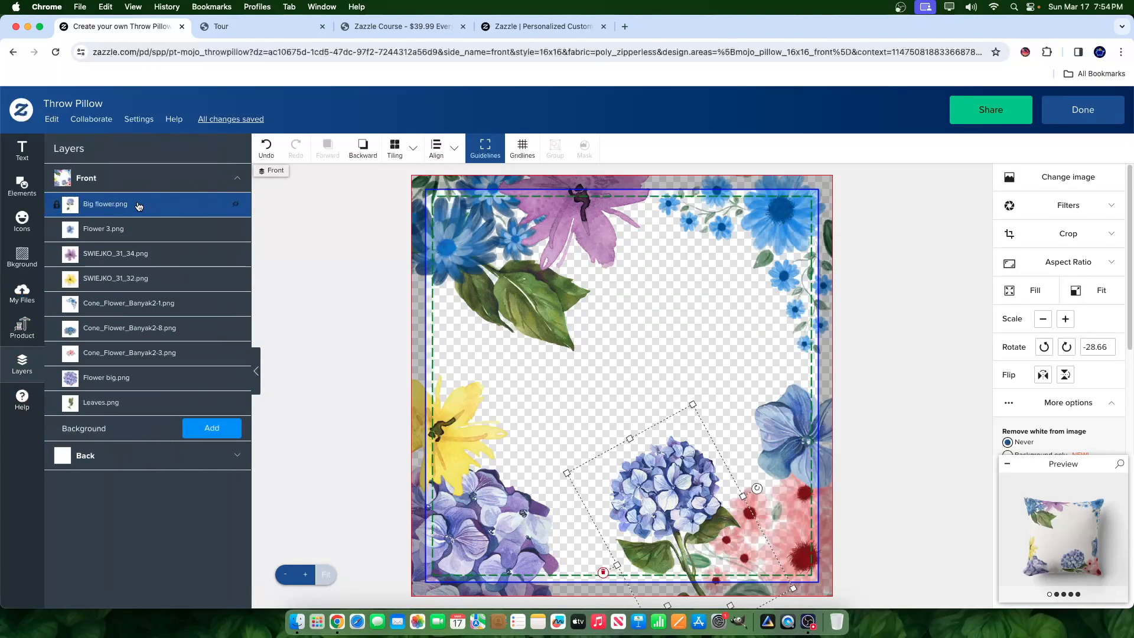
drag(139, 205, 128, 397)
drag(668, 477, 652, 466)
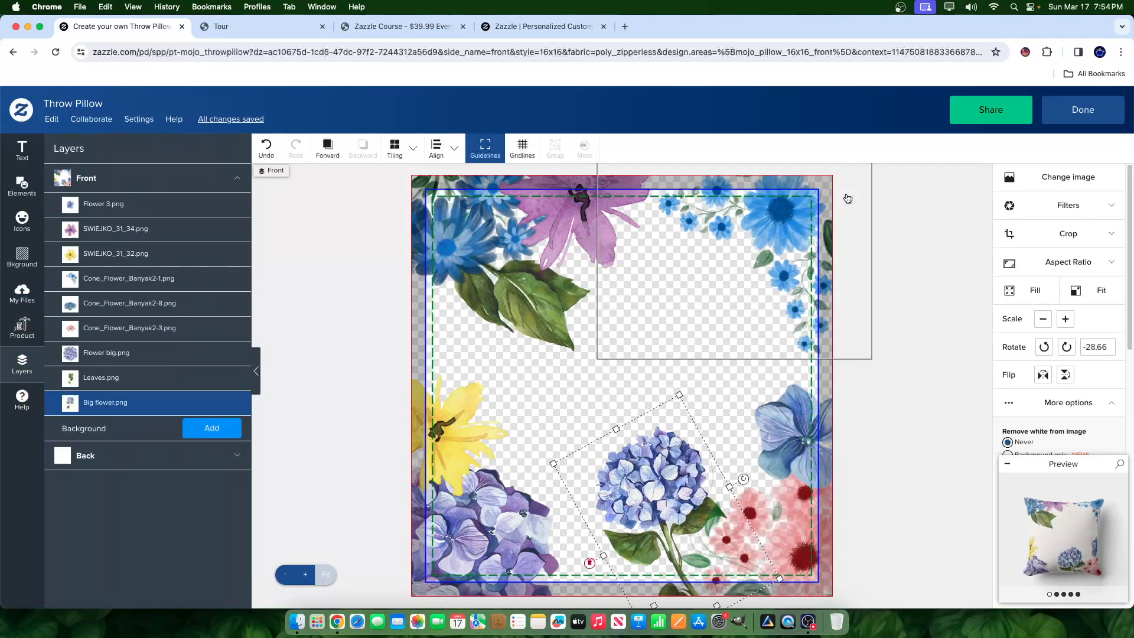
click(288, 294)
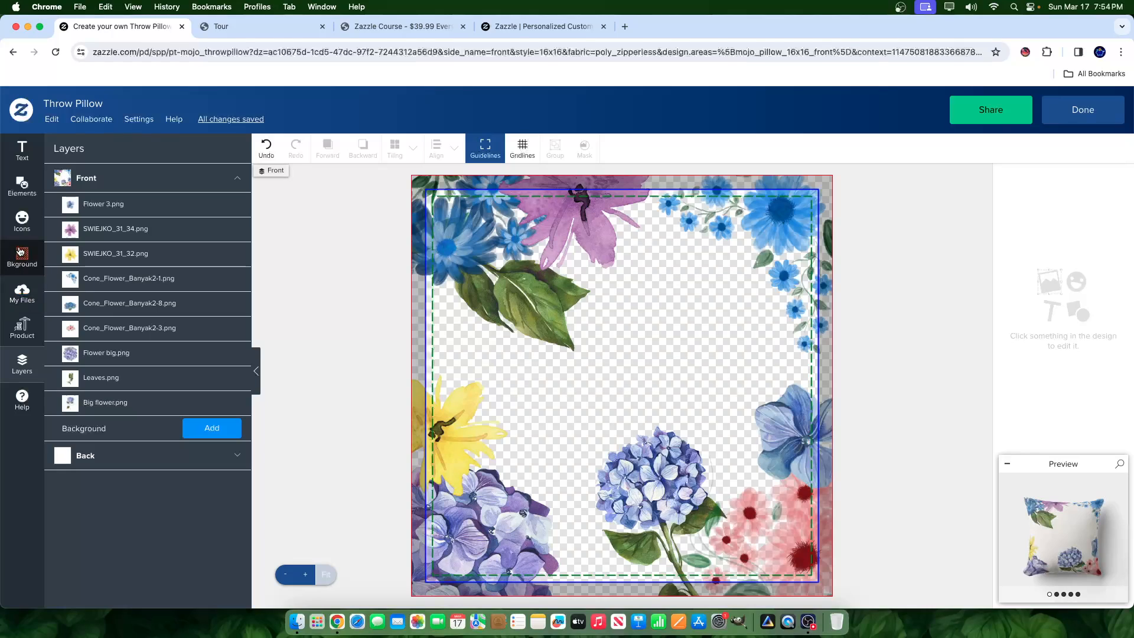
Step: Add a pink watercolor flower, shrink it, rotate it to -102.03 degrees and place it on the left edge above the yellow flower
click(23, 187)
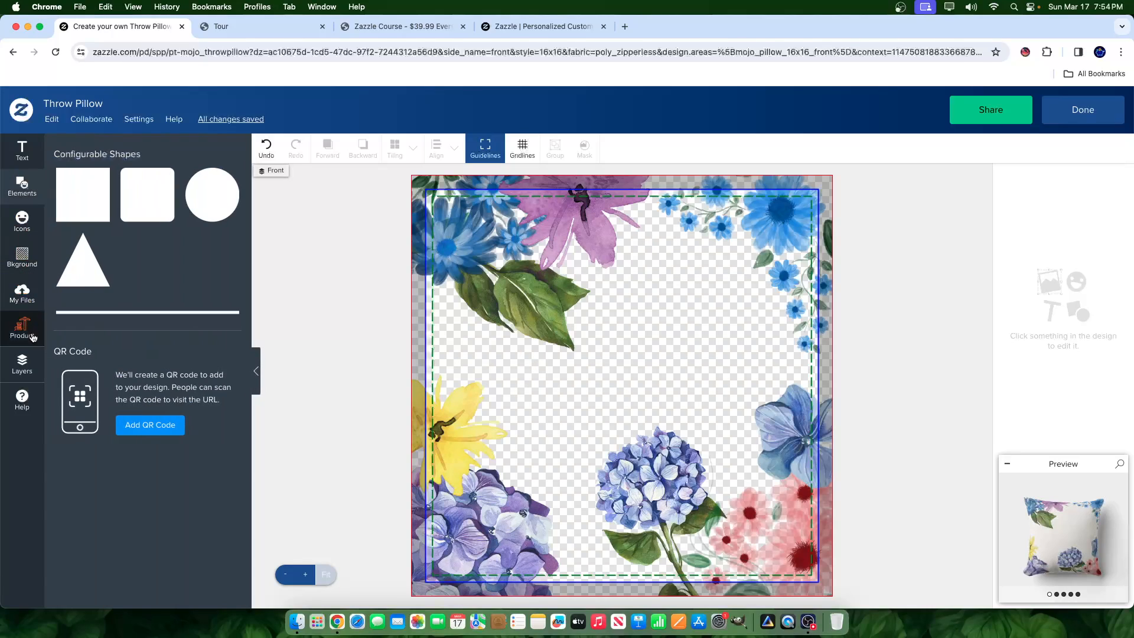
click(21, 292)
scroll(156, 471, down, 15)
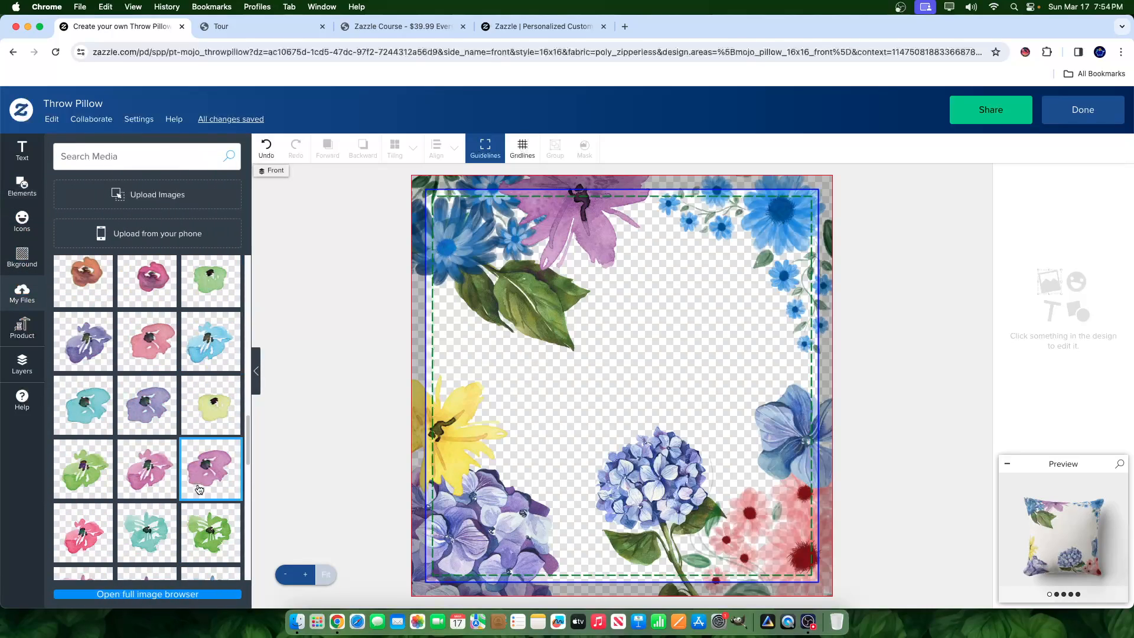
click(155, 495)
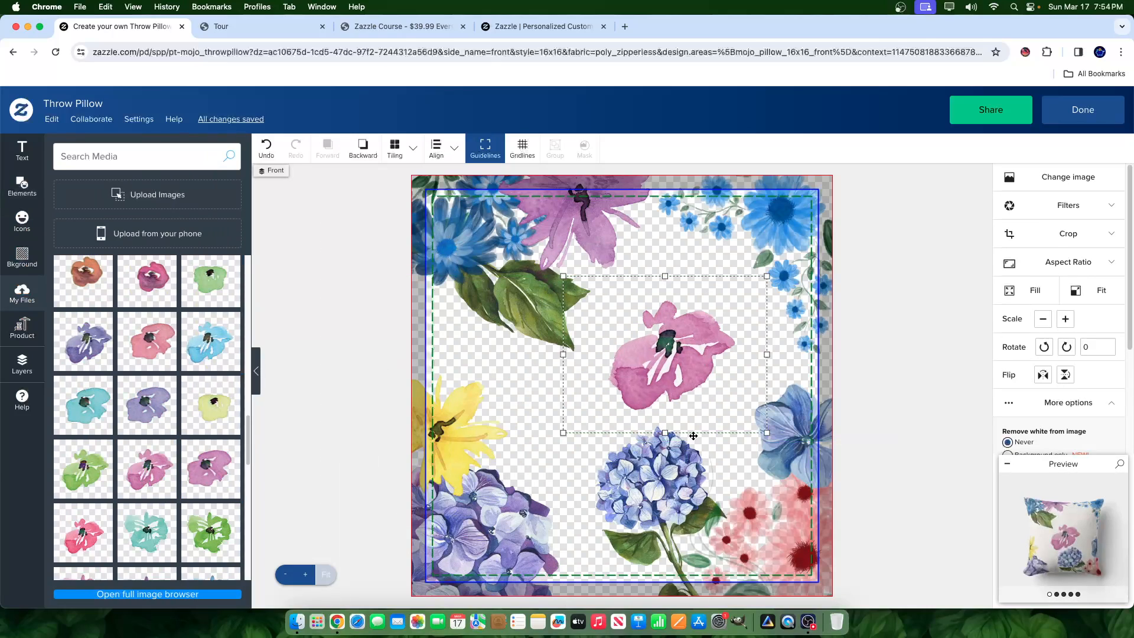
drag(783, 354, 441, 368)
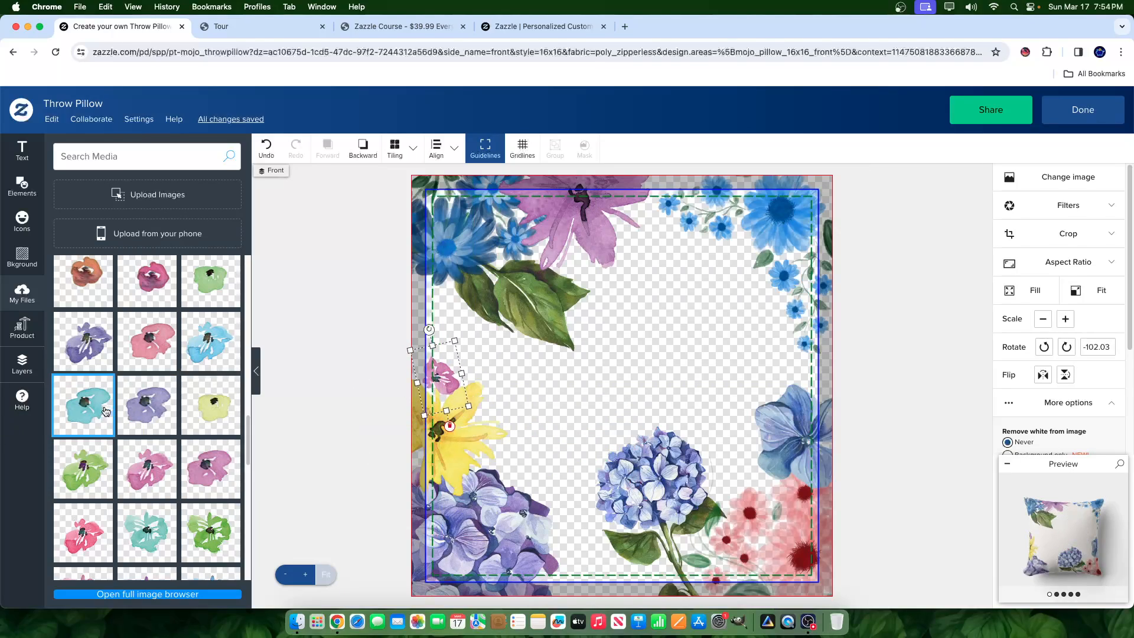
Step: Add the teal watercolor flower, shrink it and place it on the left edge just above the small pink flower
drag(98, 411, 736, 395)
drag(638, 386, 422, 325)
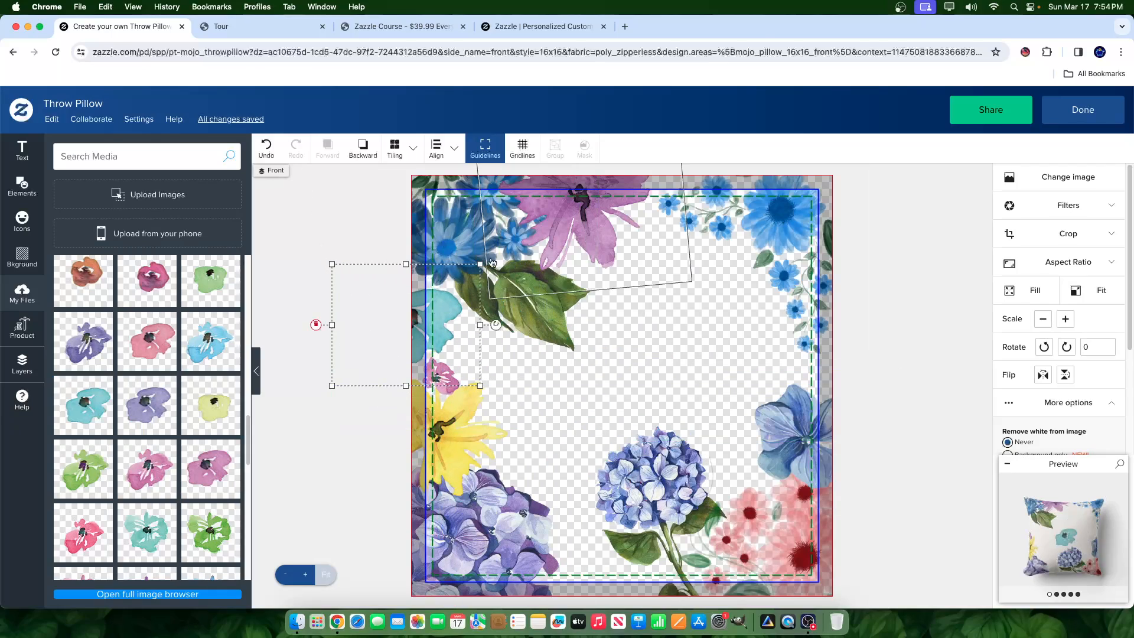
drag(484, 266, 423, 339)
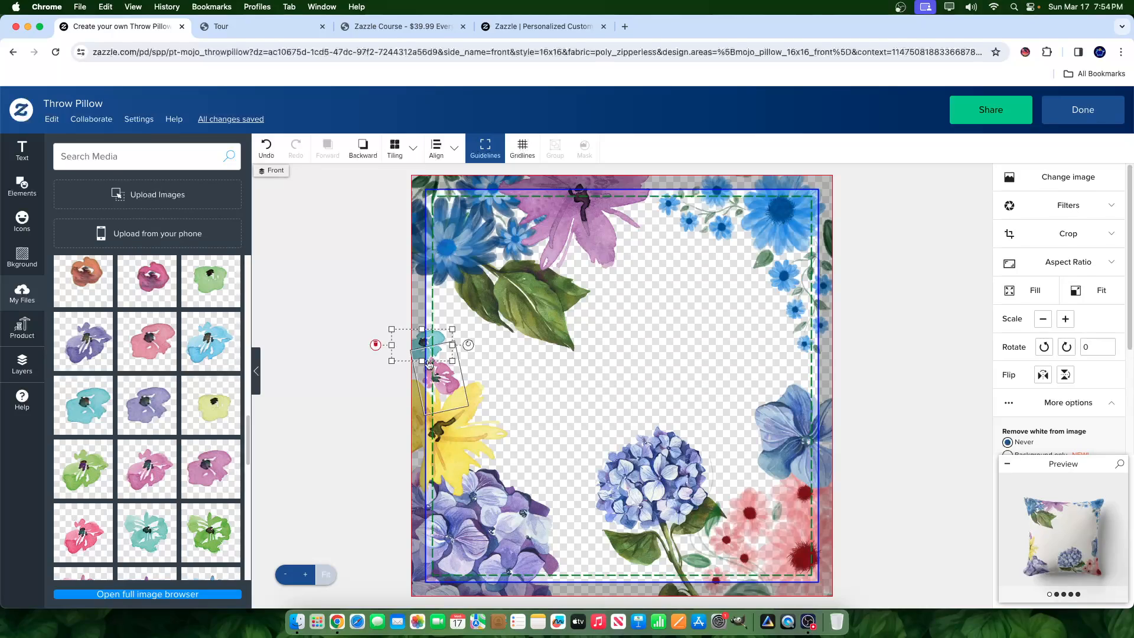
Step: Add the pale yellow-green flower and place it on the bottom edge between the purple hydrangea and the blue hydrangea stem
click(204, 407)
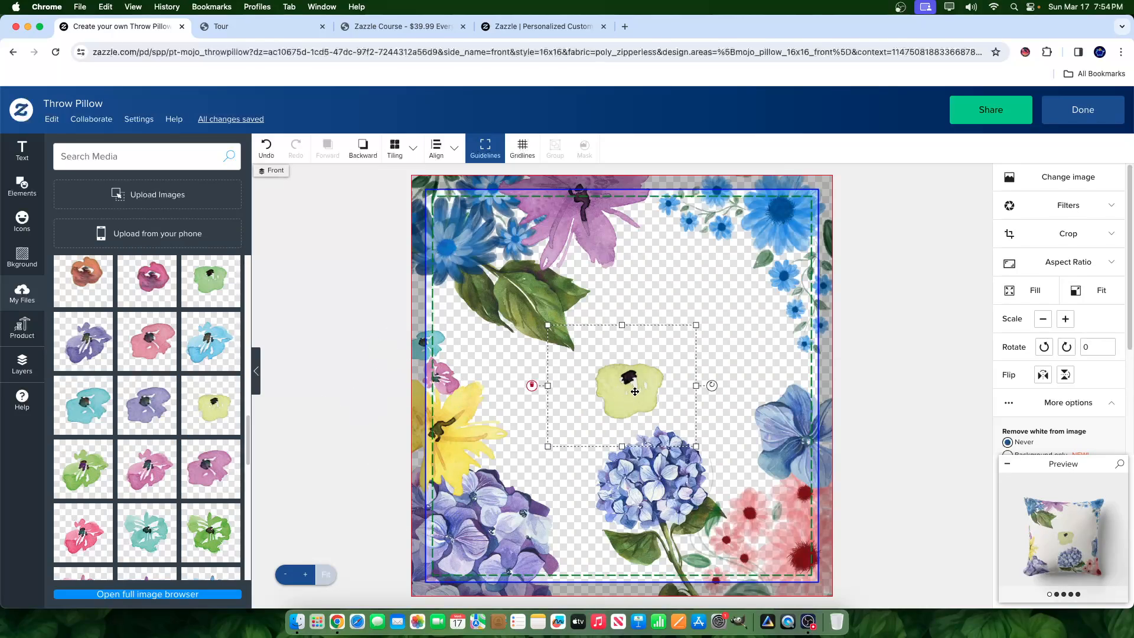
drag(628, 397, 578, 578)
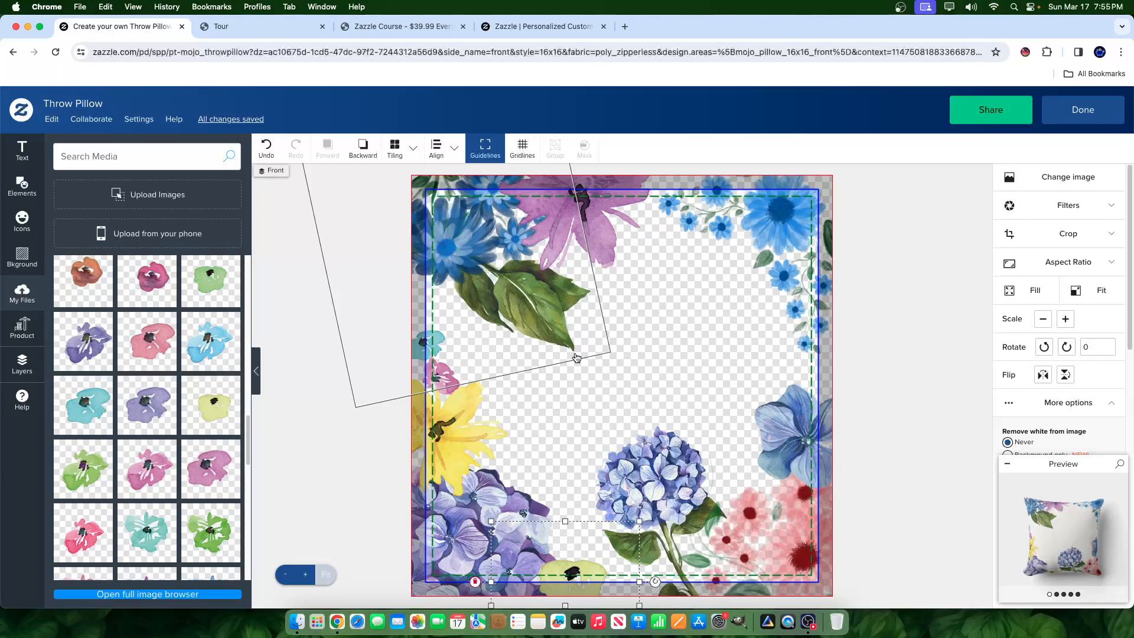
Step: Inspect the enlarged front preview of the floral border on the pillow and close it
click(1095, 507)
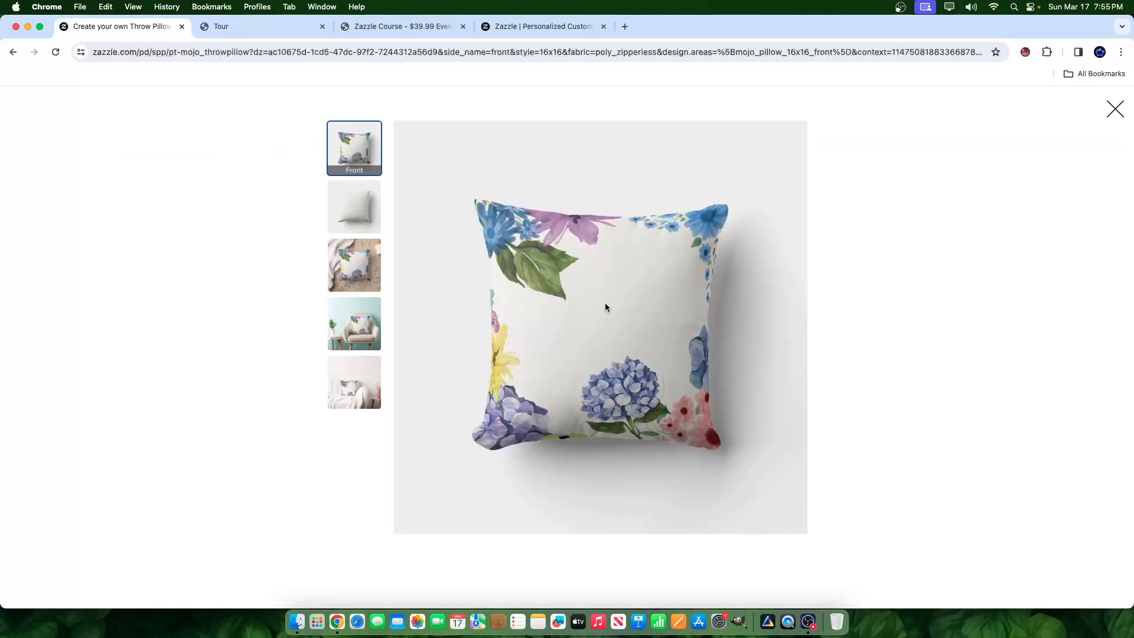
click(1115, 111)
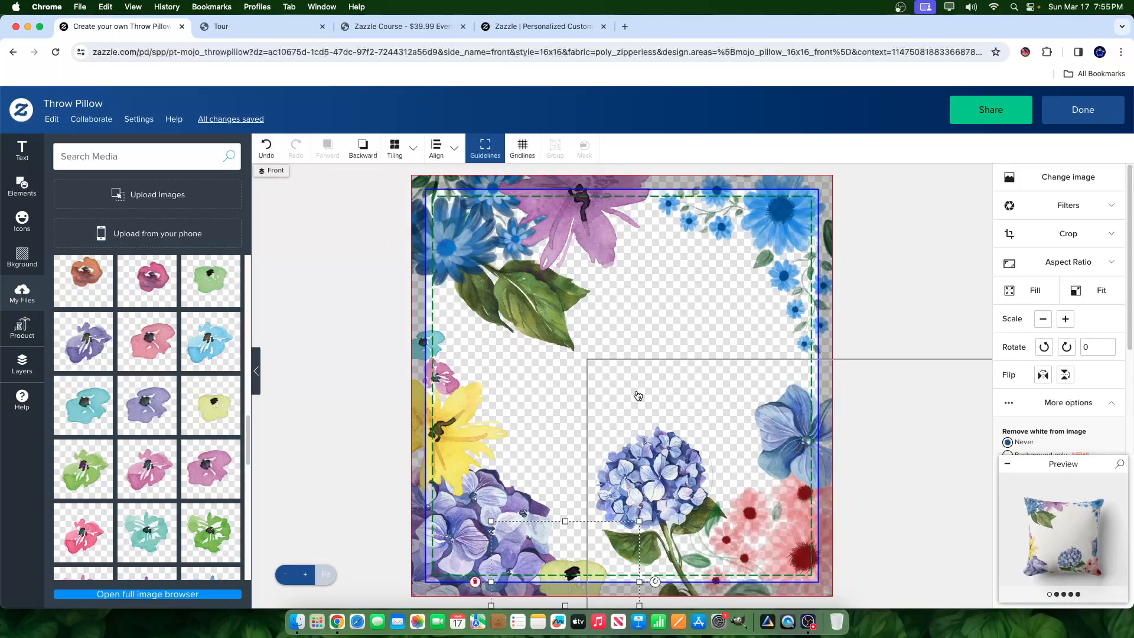
Step: Add the text "26" to the pillow and move it to the open area below the upper-right blue flowers
click(21, 151)
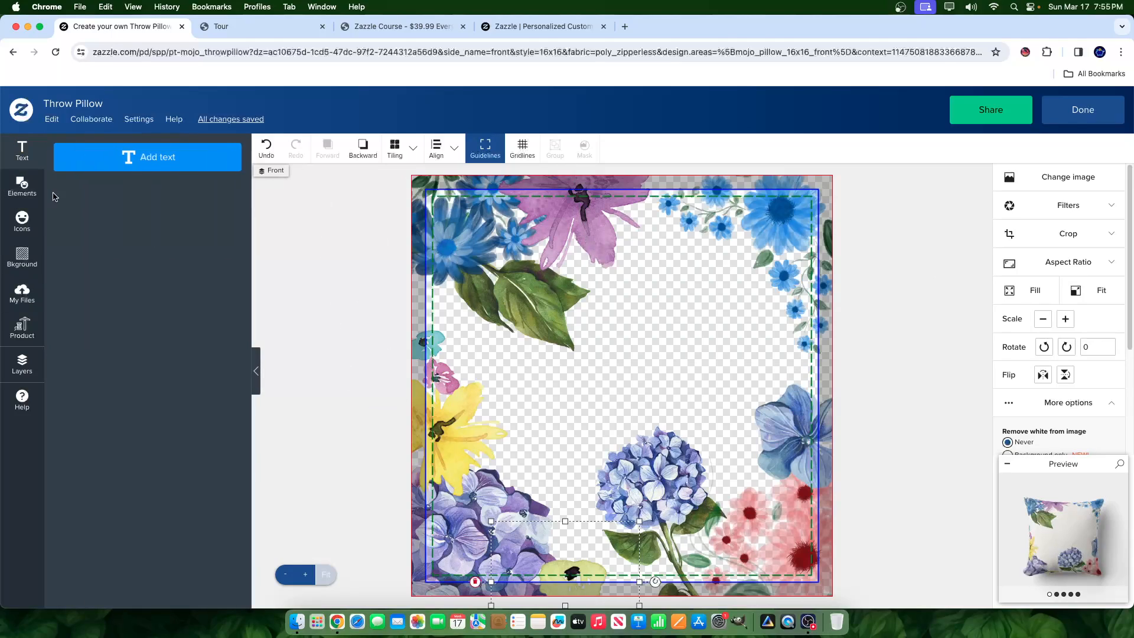
click(152, 166)
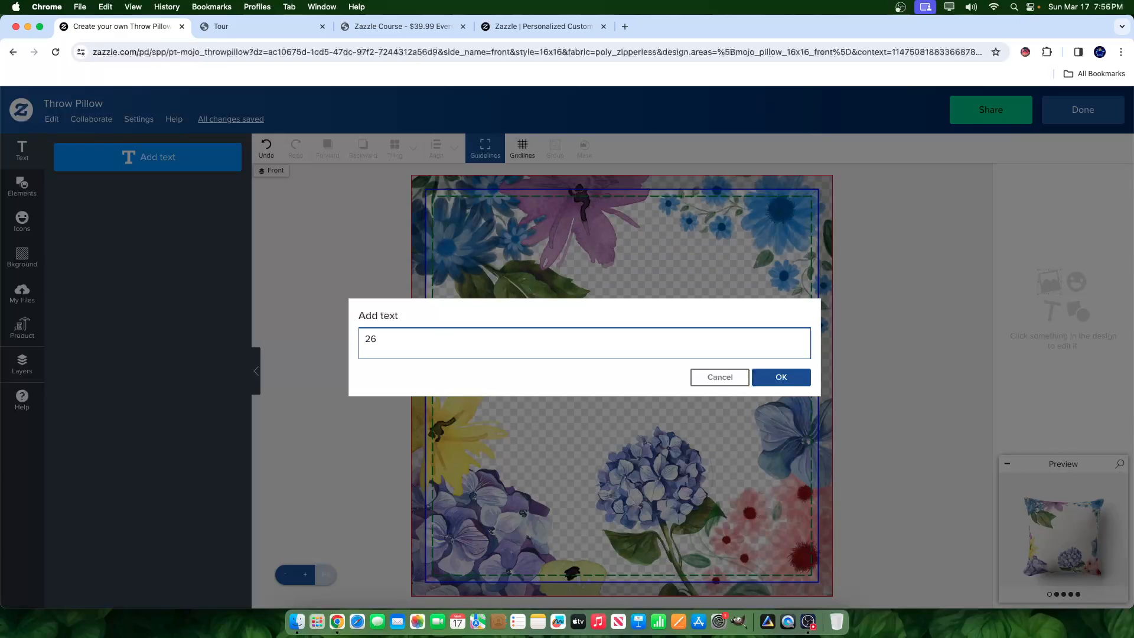
click(778, 377)
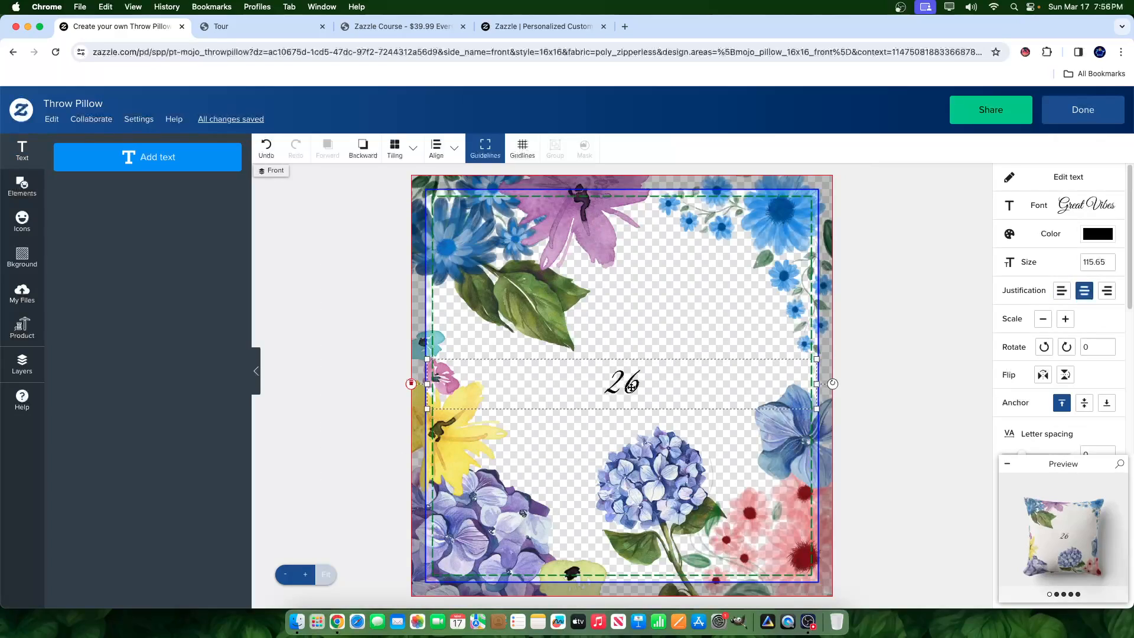
drag(624, 392, 695, 301)
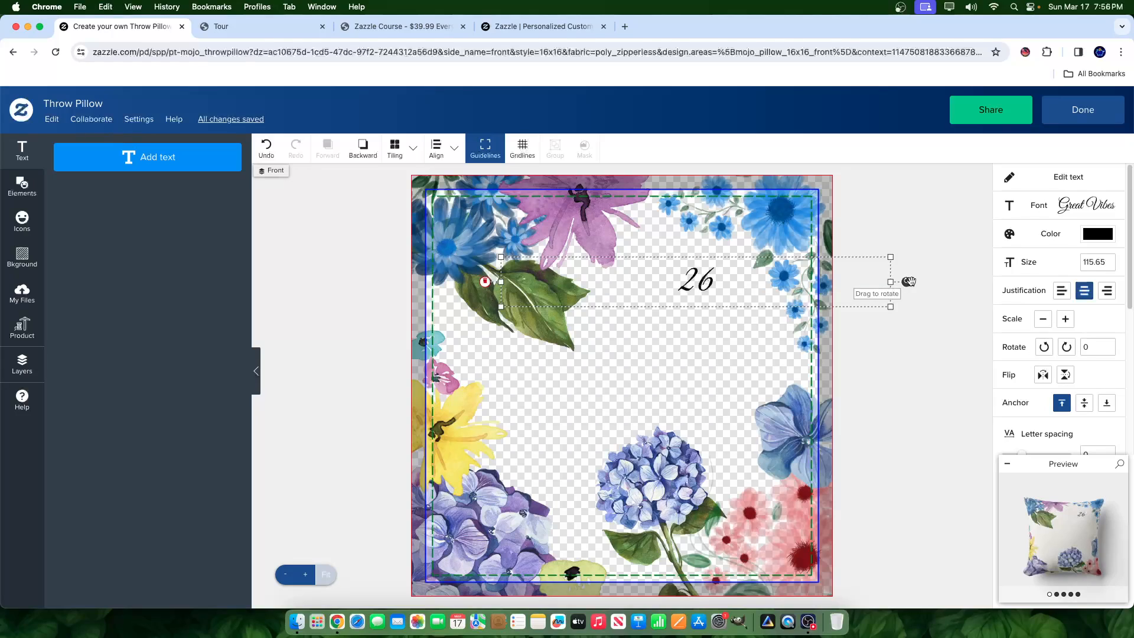
Step: Rotate the "26" text to 16.43 degrees, tighten its box and enlarge it to size 399.97 between the leaves and the blue flowers
drag(912, 300, 899, 348)
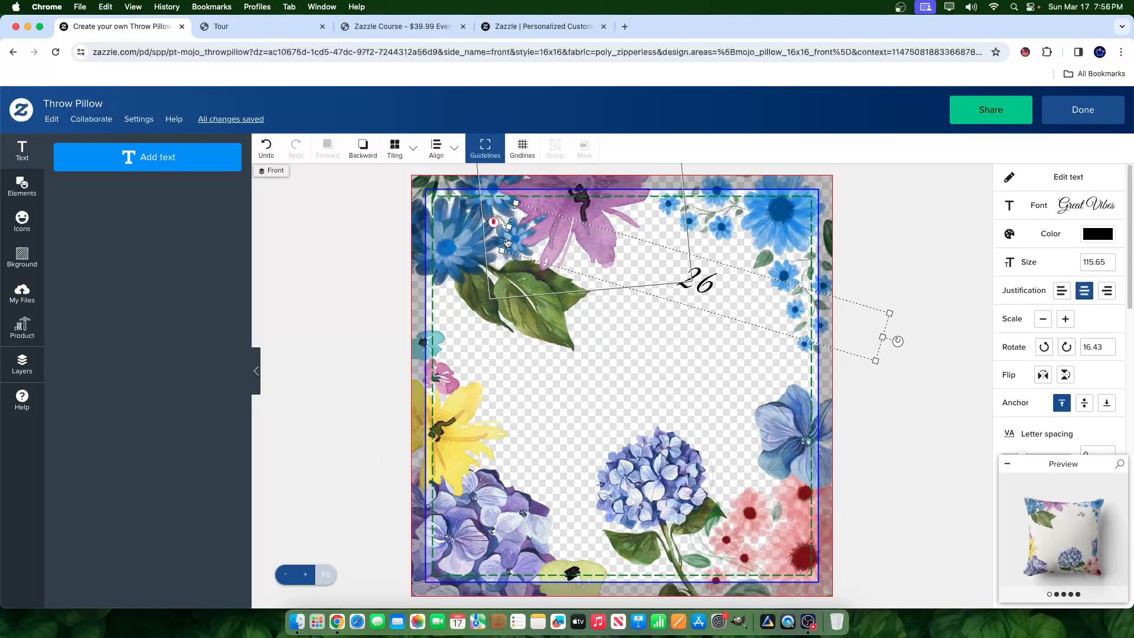
drag(509, 226, 676, 281)
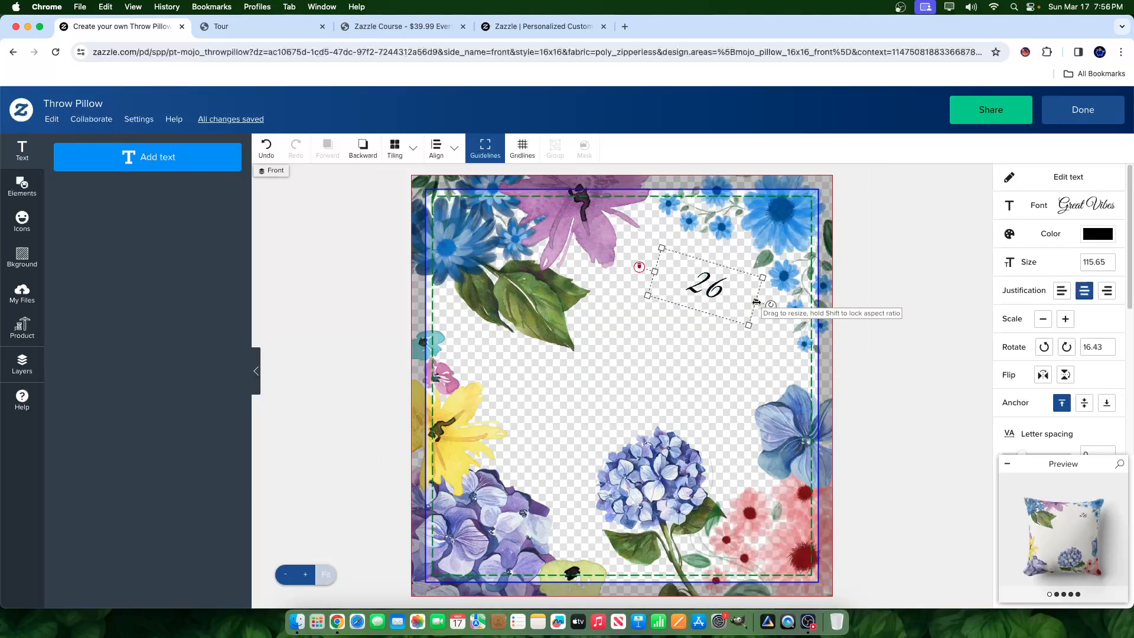
drag(756, 304, 790, 420)
drag(721, 355, 677, 325)
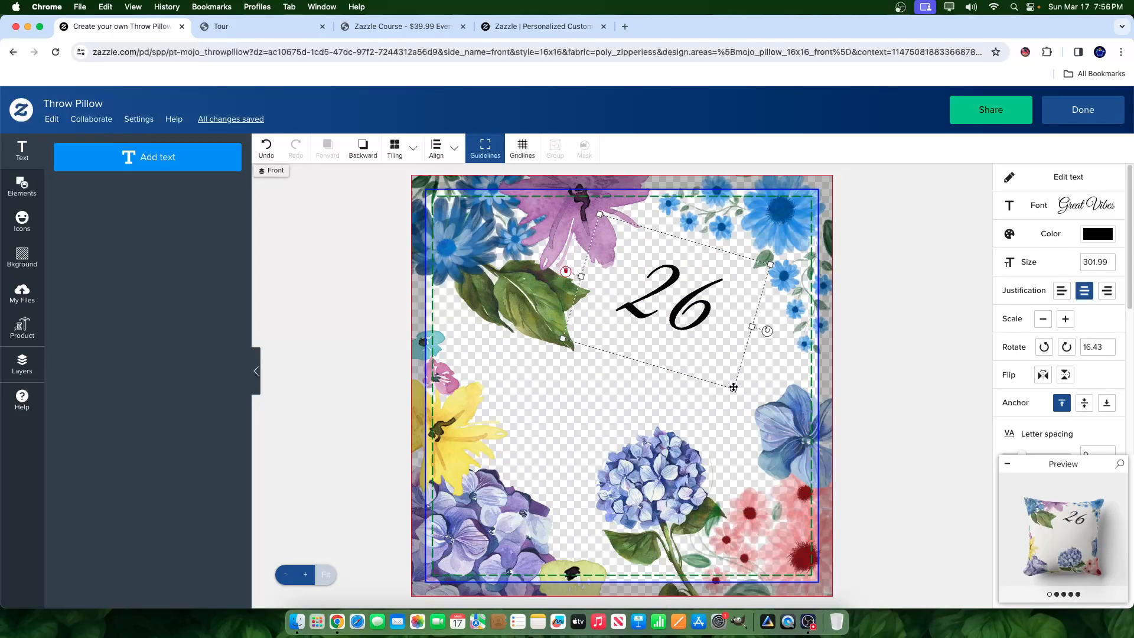
drag(735, 391, 778, 446)
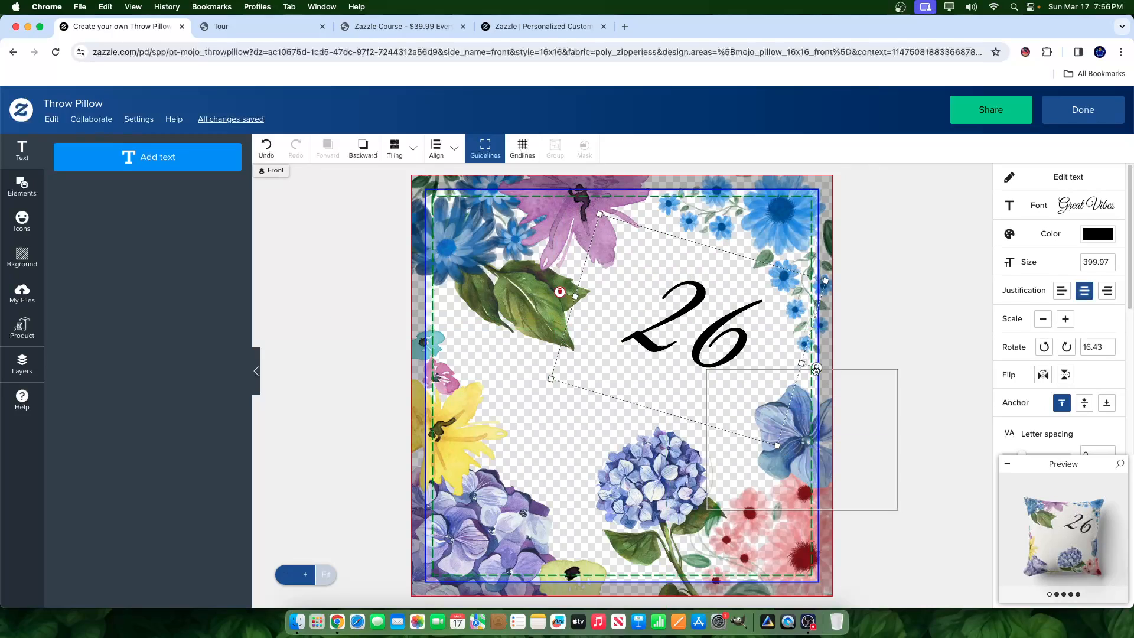
drag(705, 319, 687, 304)
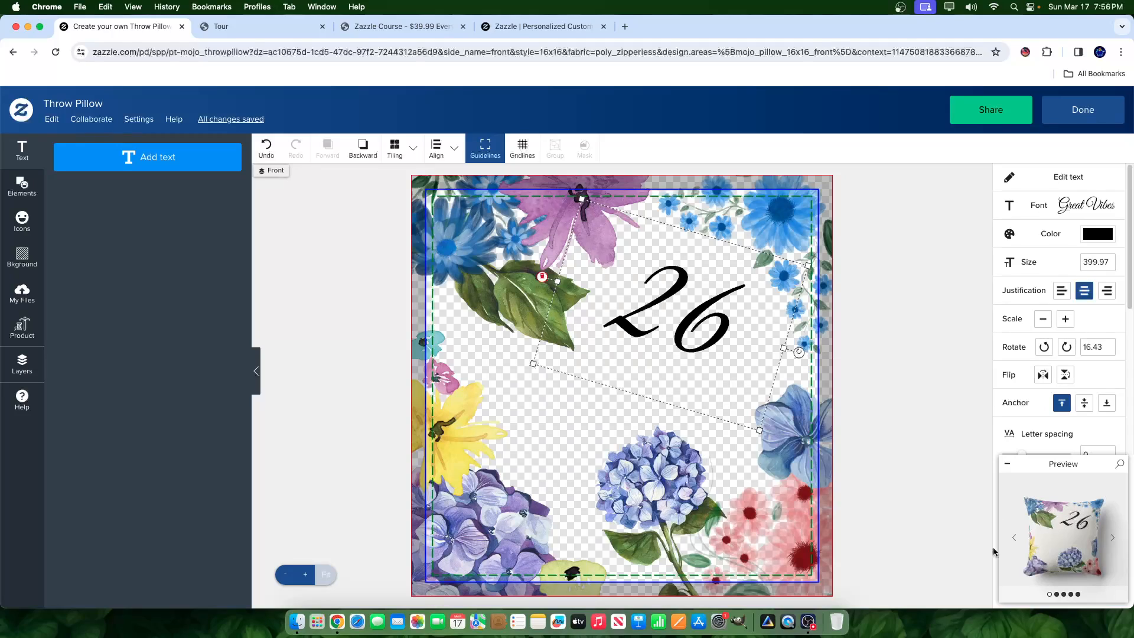
drag(713, 332, 713, 330)
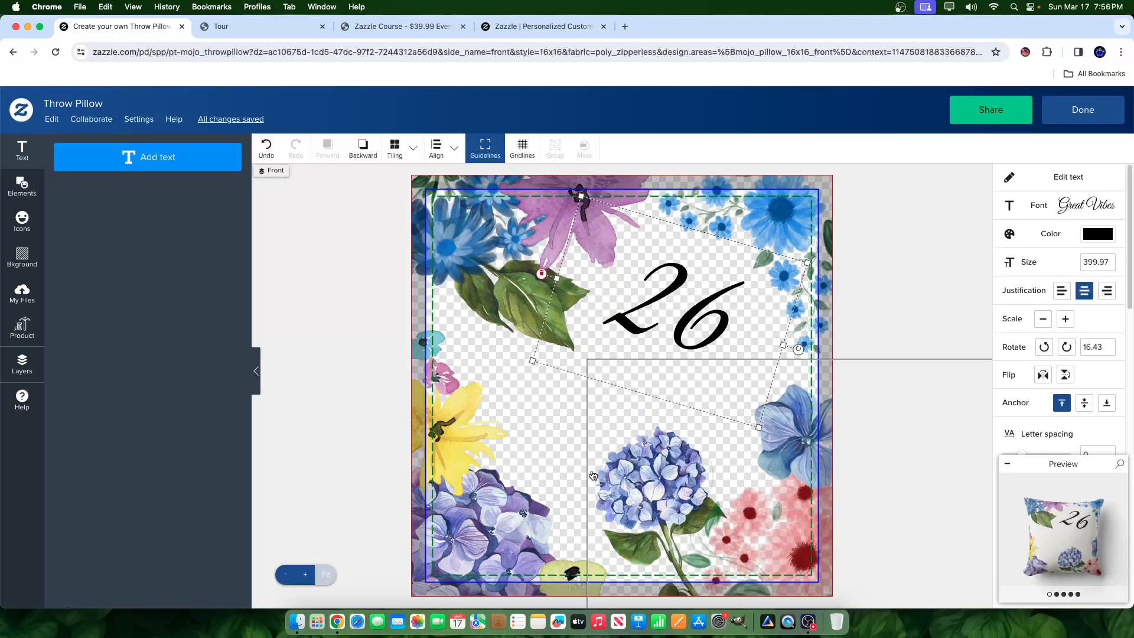
Step: Inspect the enlarged front preview of the pillow with the large "26" and close it
click(592, 475)
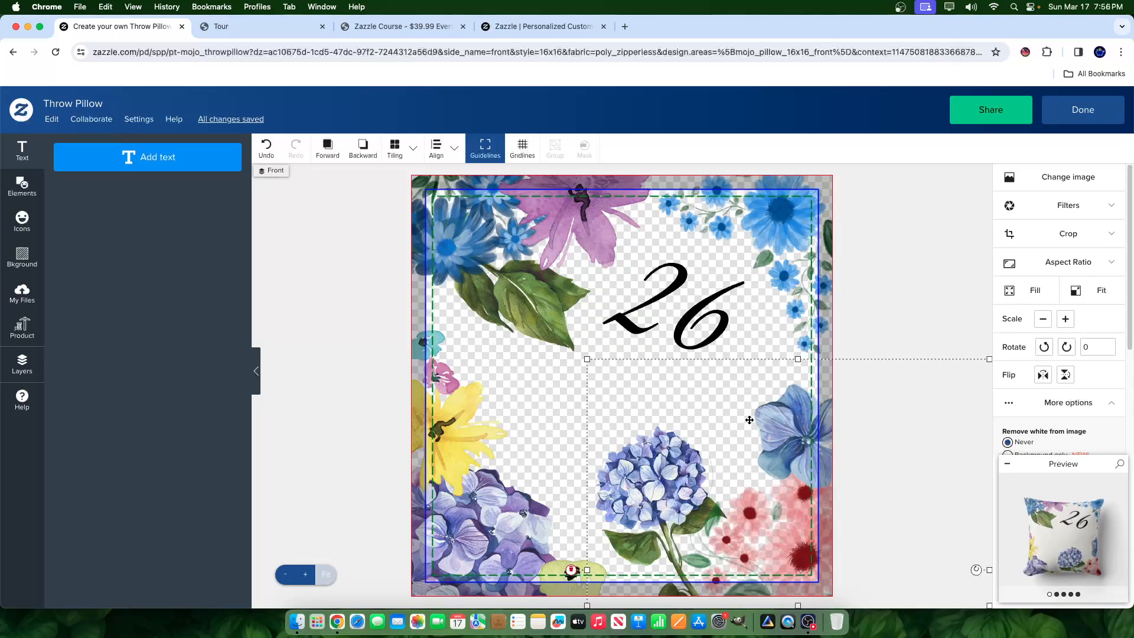
click(1093, 533)
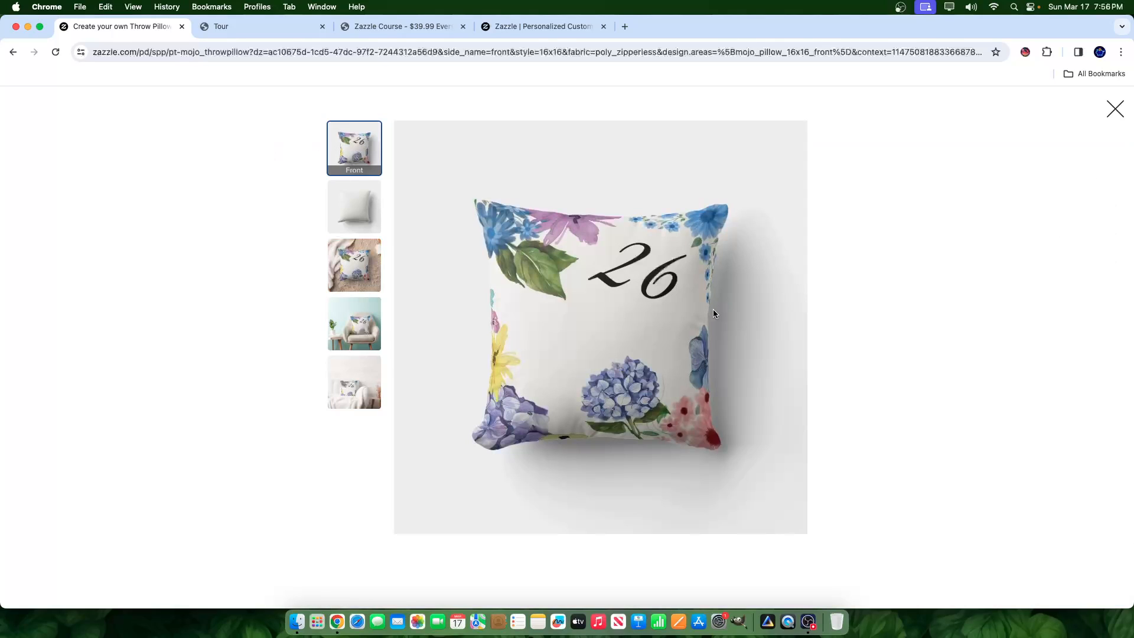
click(1116, 108)
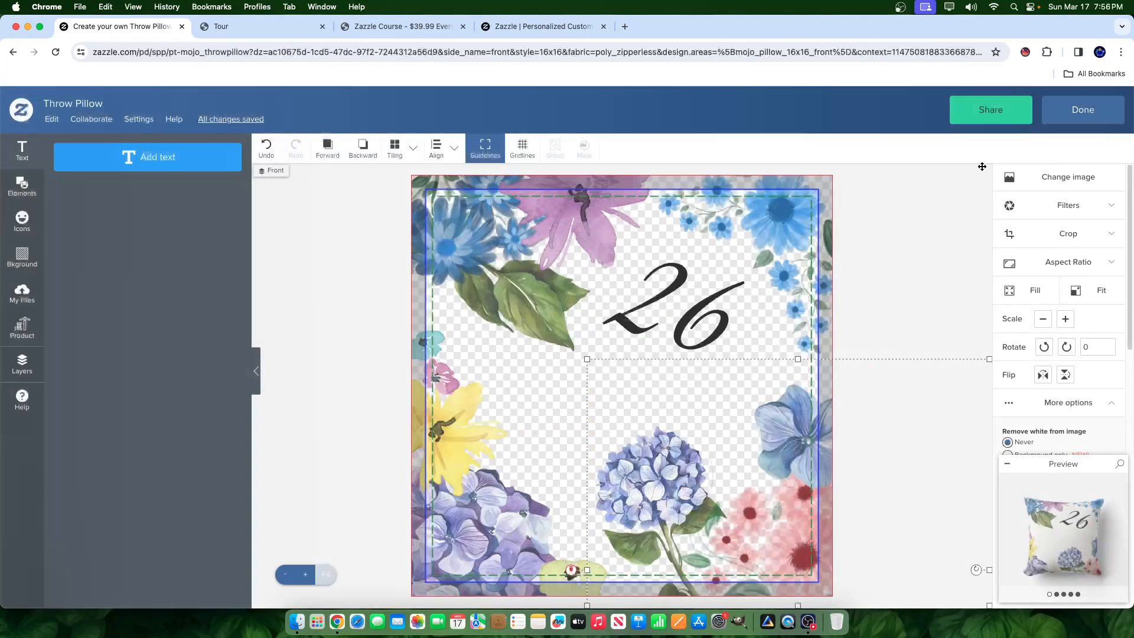
Step: Nudge the "26" text slightly down and to the right
click(532, 392)
click(538, 490)
click(538, 491)
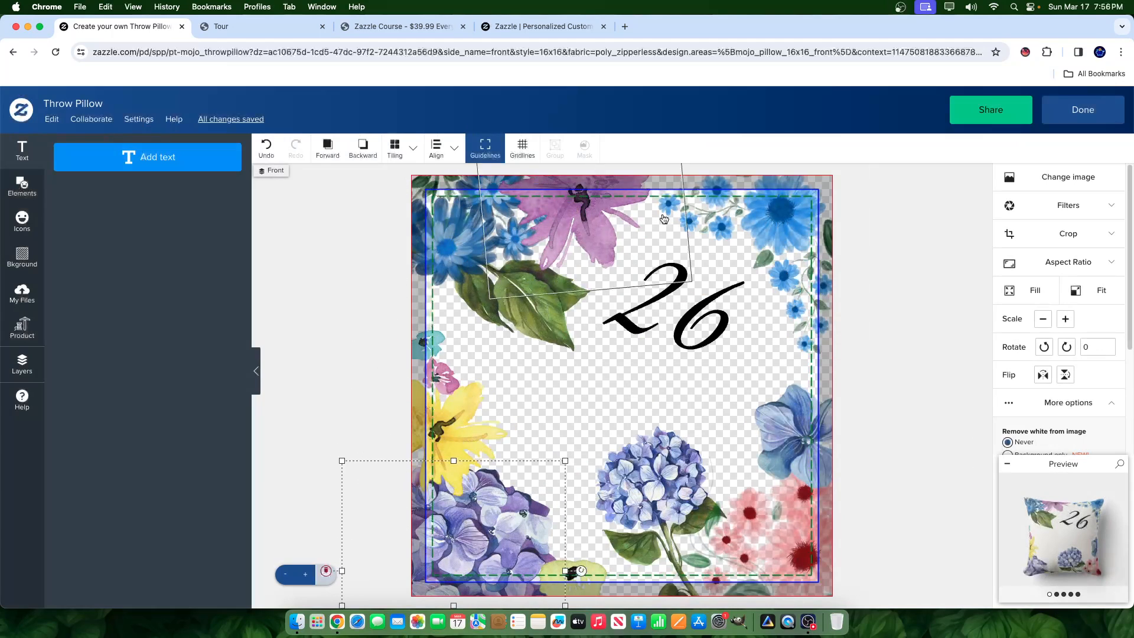
click(673, 342)
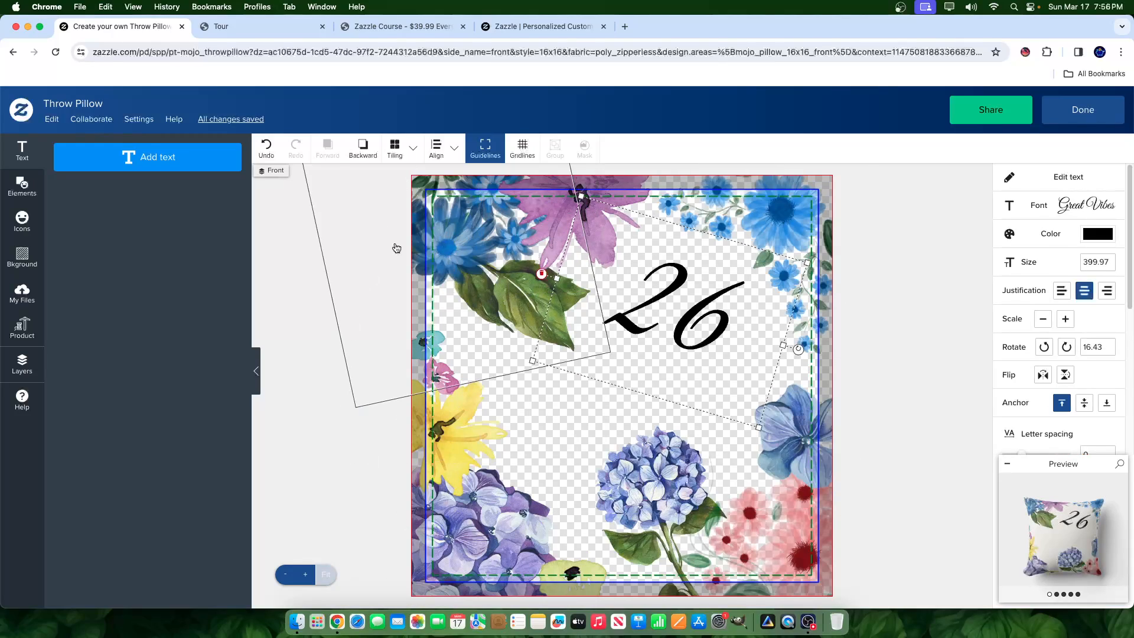
click(332, 487)
click(712, 353)
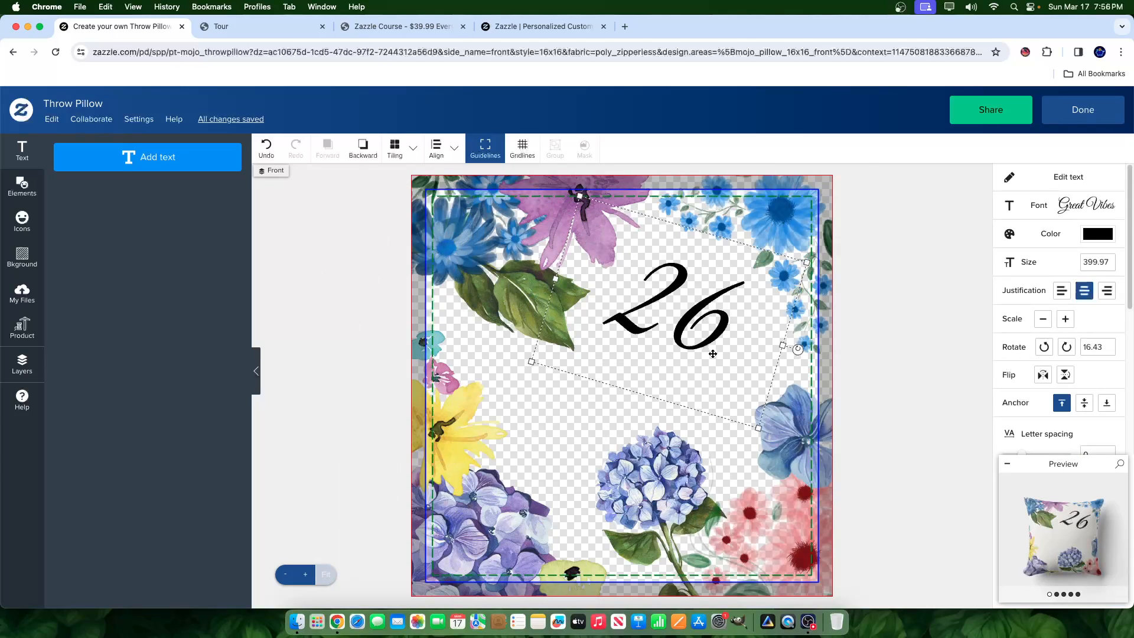
drag(713, 353, 717, 353)
Step: Examine the design's separate elements by selecting the border flowers one after another around the pillow, ending with the "26" text
click(789, 239)
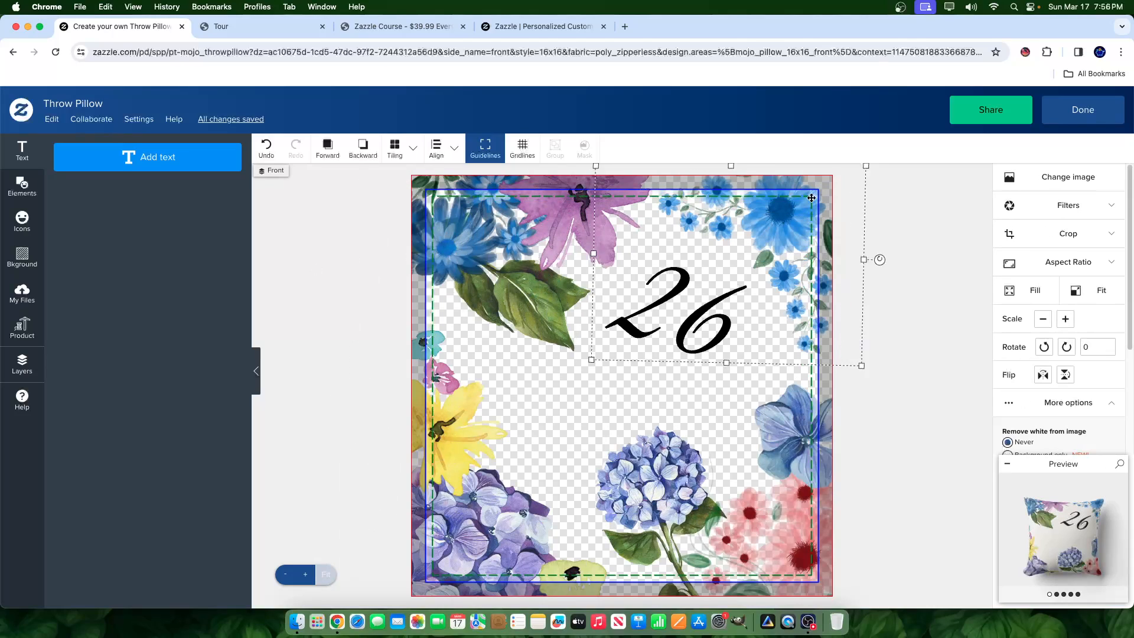
click(795, 366)
click(790, 444)
click(762, 520)
click(655, 526)
click(564, 570)
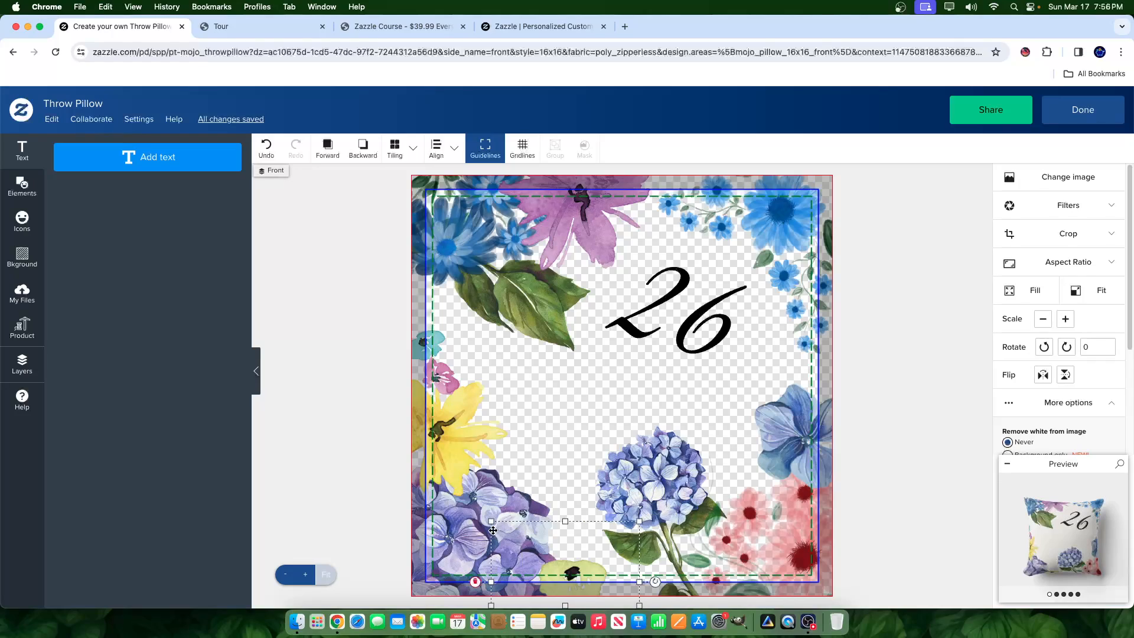
click(454, 434)
click(449, 267)
click(630, 365)
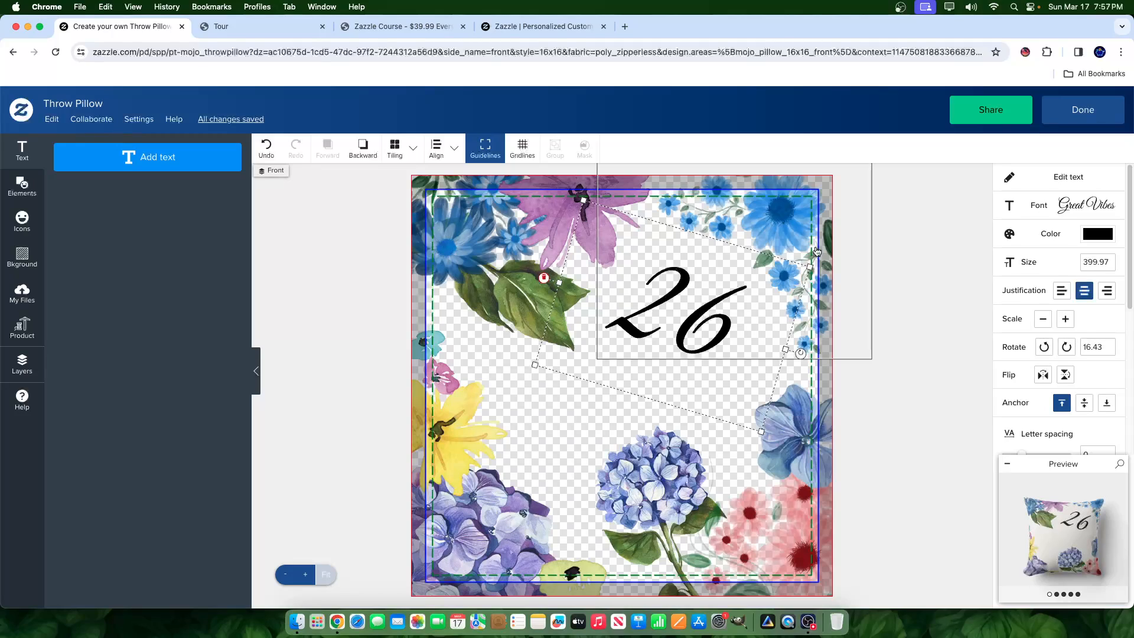
Step: Try the uploaded purple floral frame image on the pillow, shift it slightly and delete it
click(35, 361)
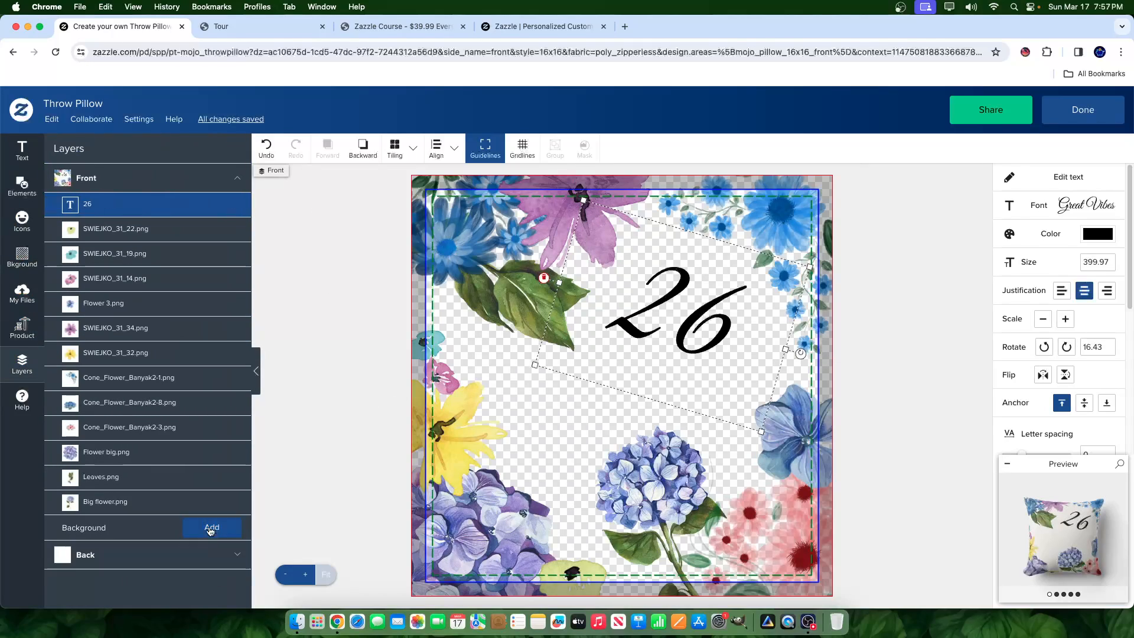
click(9, 287)
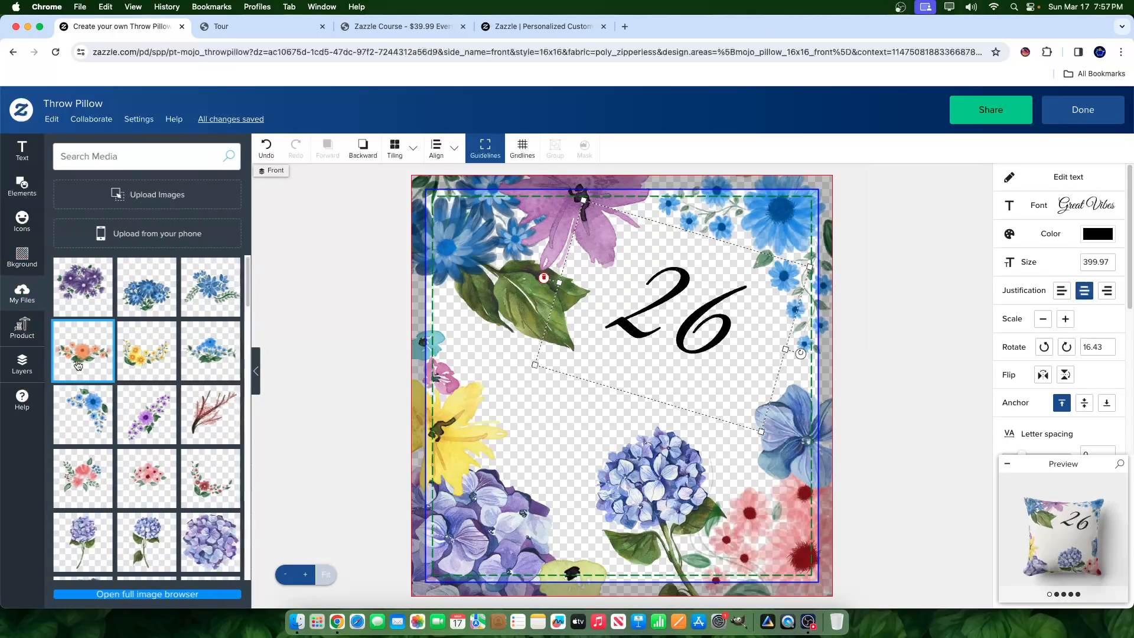
scroll(187, 488, up, 3)
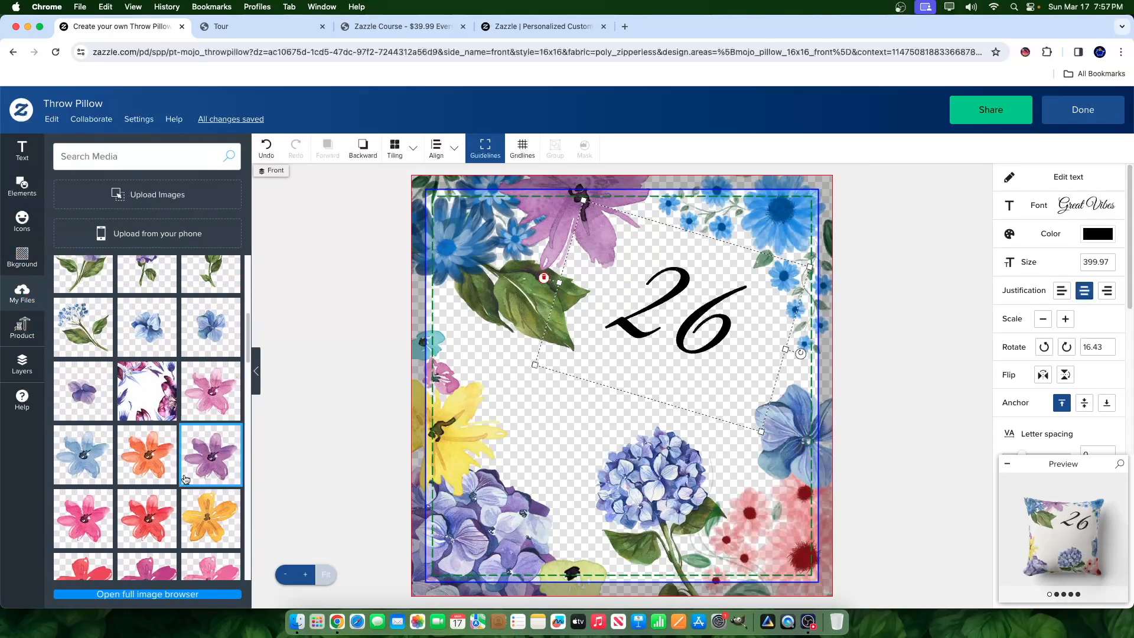
click(153, 410)
drag(569, 393, 616, 369)
key(BackSpace)
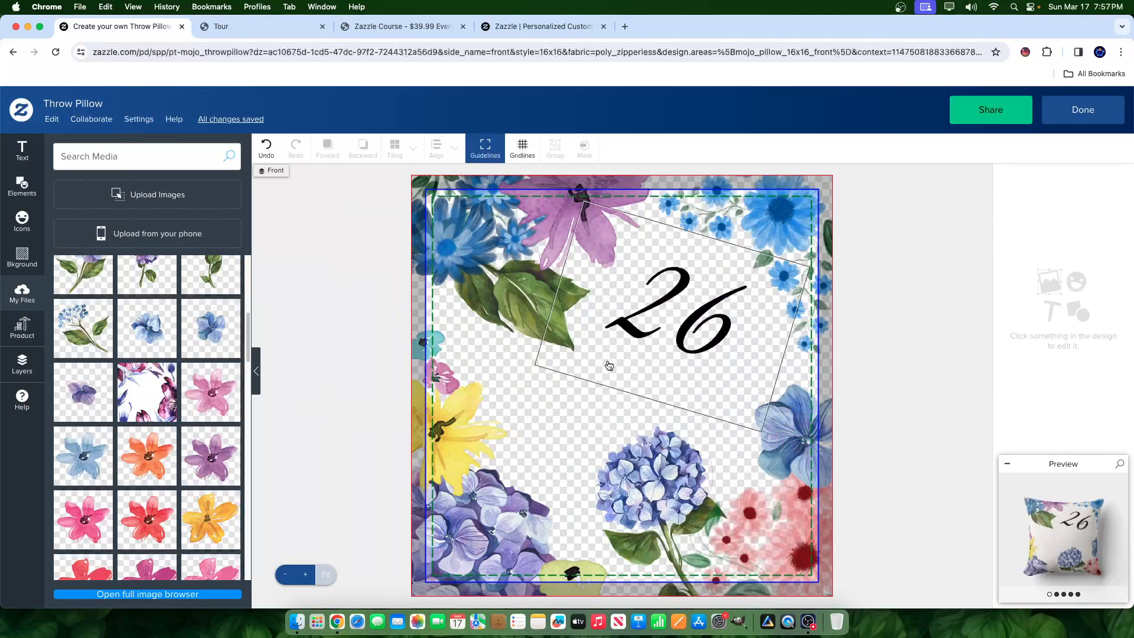
Step: Rotate the "26" text to 11.12 degrees and deselect it
click(676, 330)
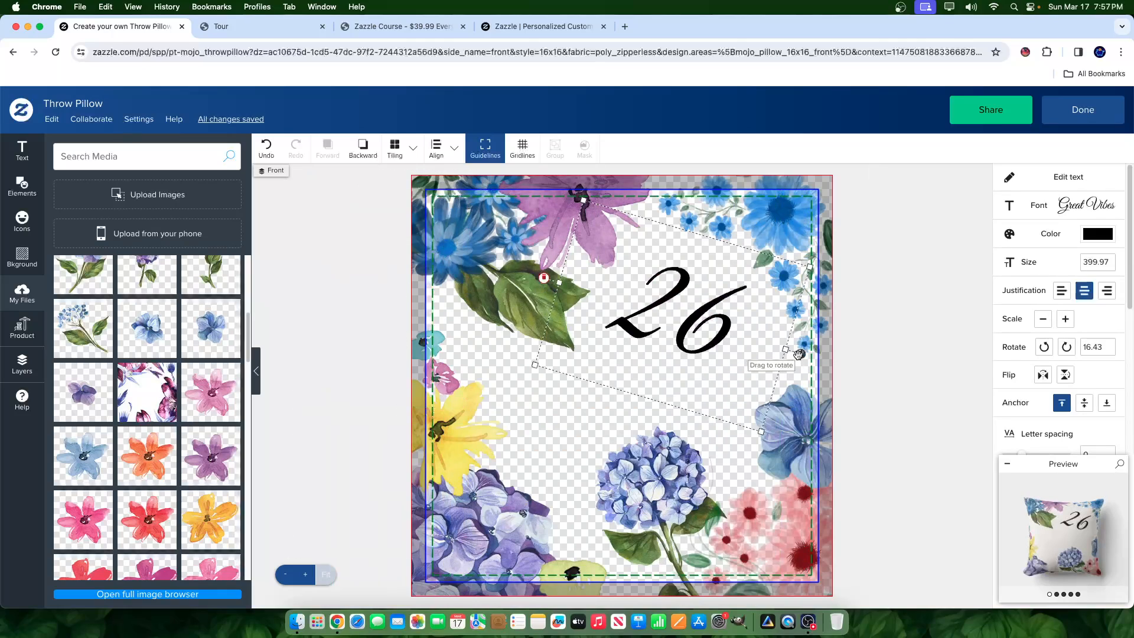
drag(800, 353, 803, 342)
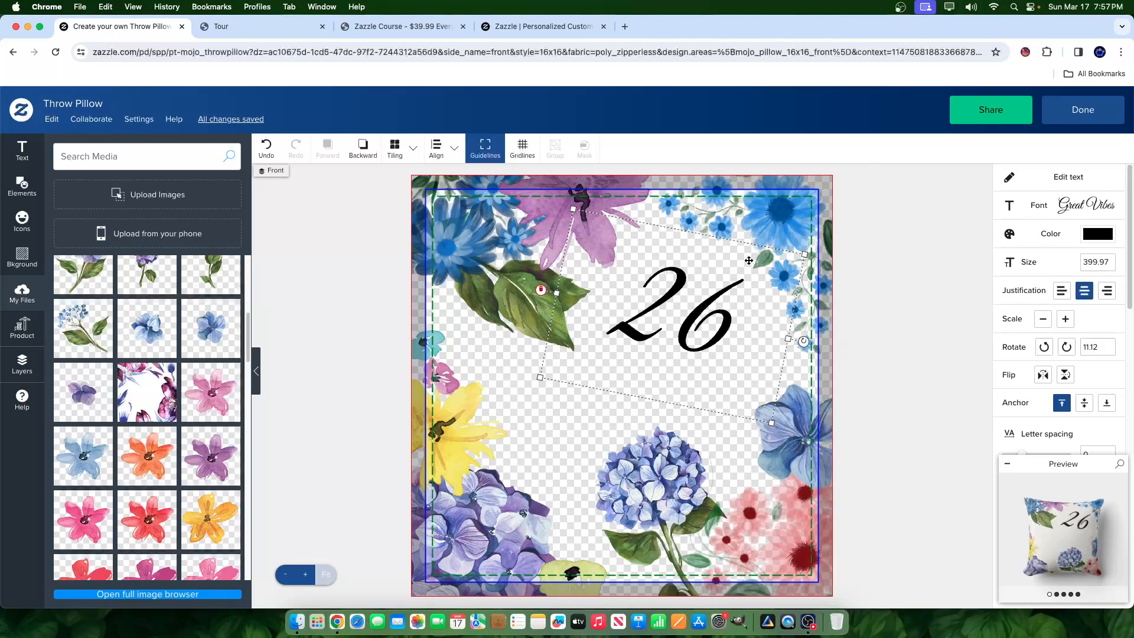
click(762, 238)
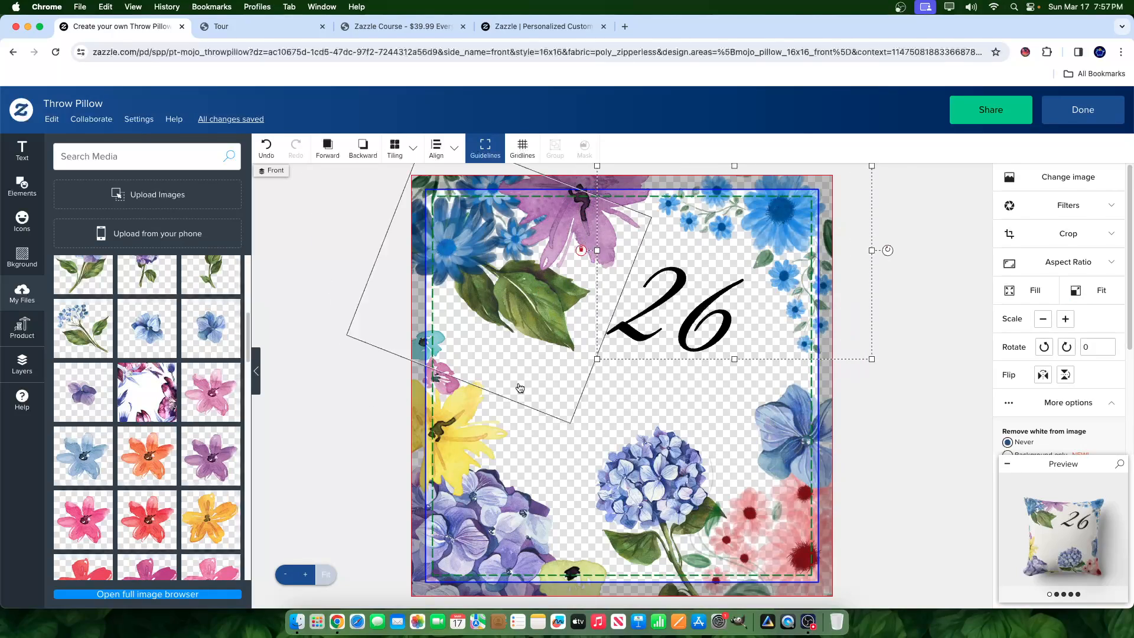
click(946, 356)
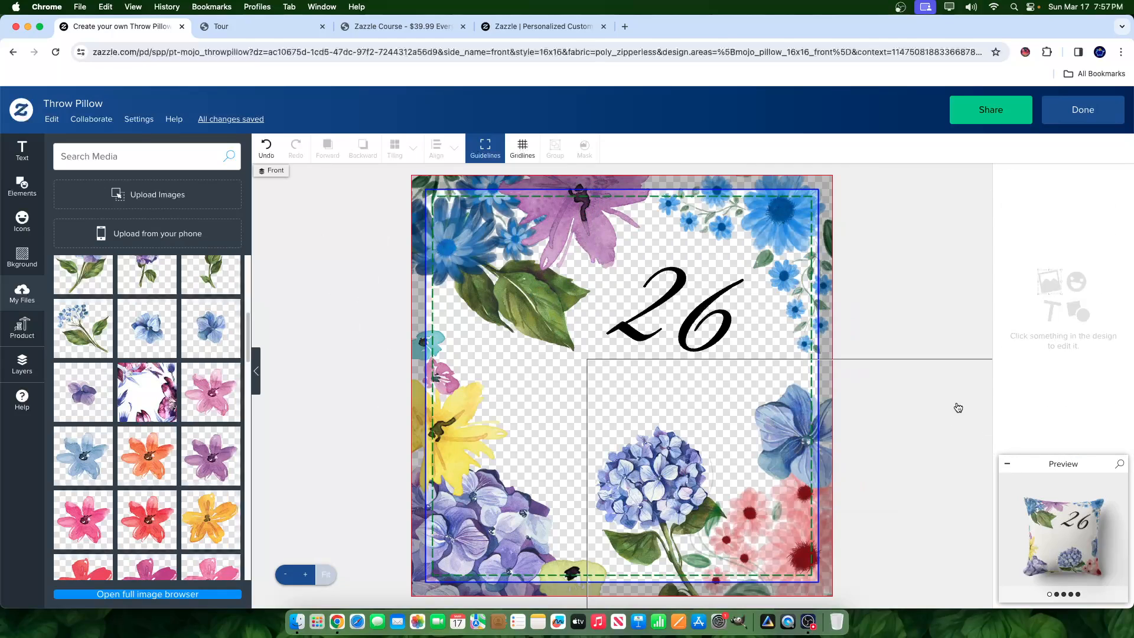
Step: Shift the pink bouquet down and to the left, and delete the blue flower spray in the upper-right corner
drag(958, 407, 935, 440)
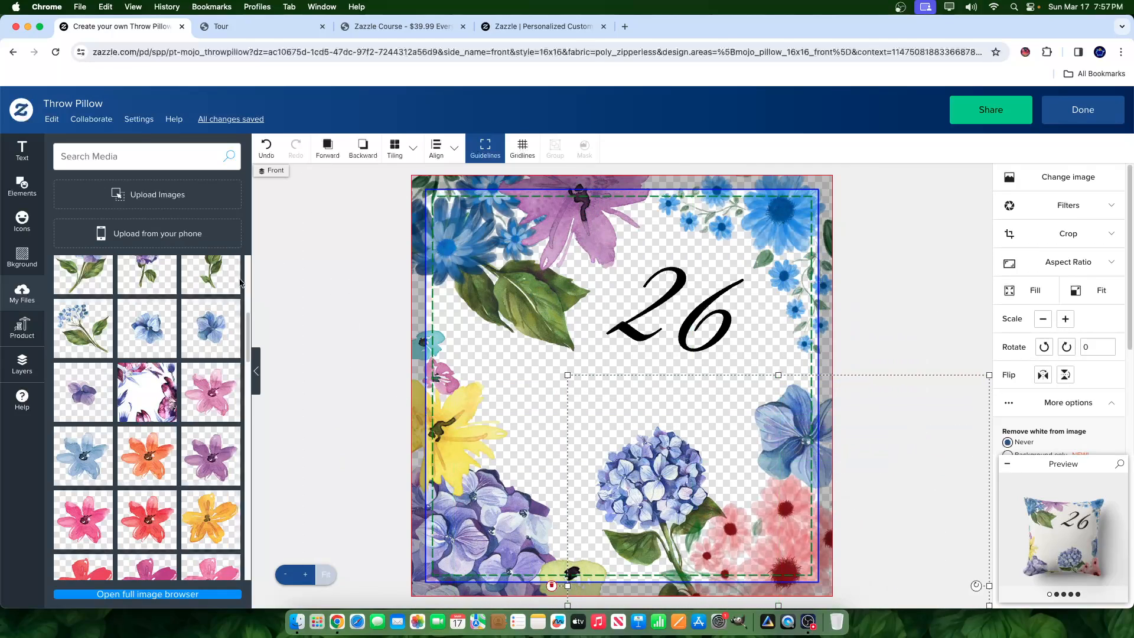
click(799, 239)
click(581, 251)
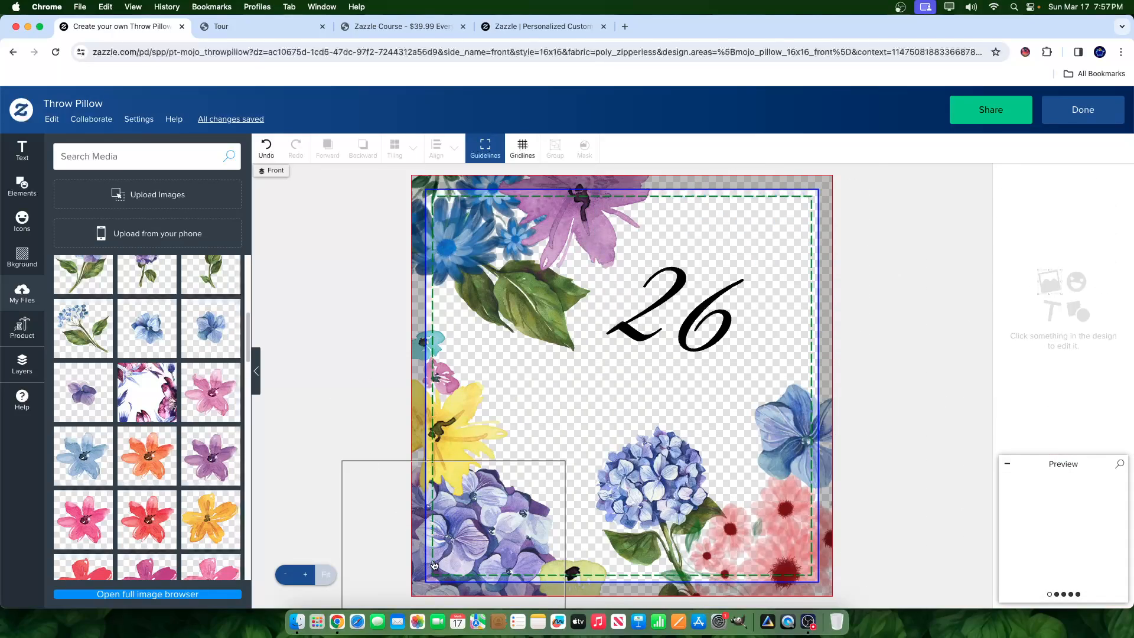
Step: Delete the purple hydrangea from the lower-left corner and move the yellow flower up beside the green leaves
click(464, 574)
click(326, 571)
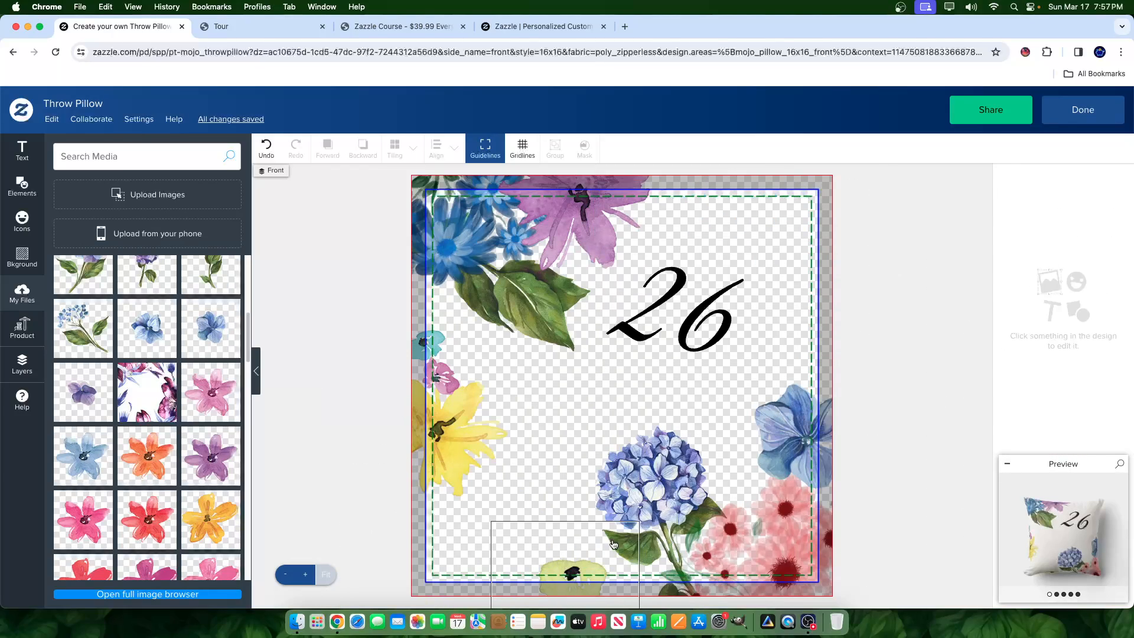
drag(467, 484, 496, 297)
Step: Move the small pink flower to the pillow's right edge, enlarge it and place it mostly off the canvas beside the pink bouquet
click(434, 350)
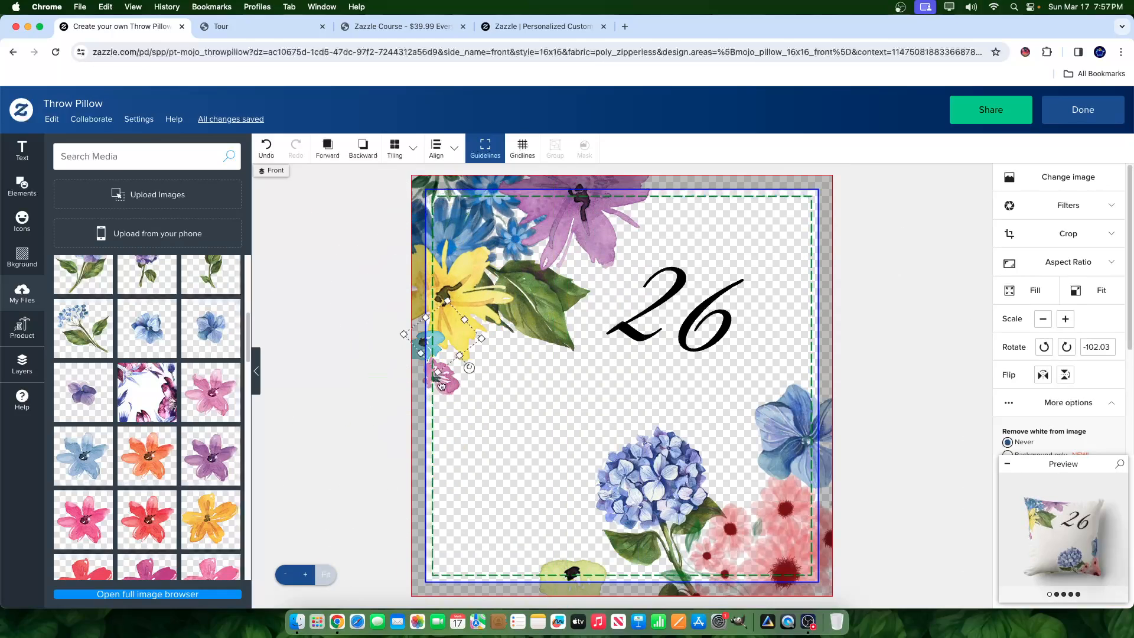
drag(441, 385, 816, 363)
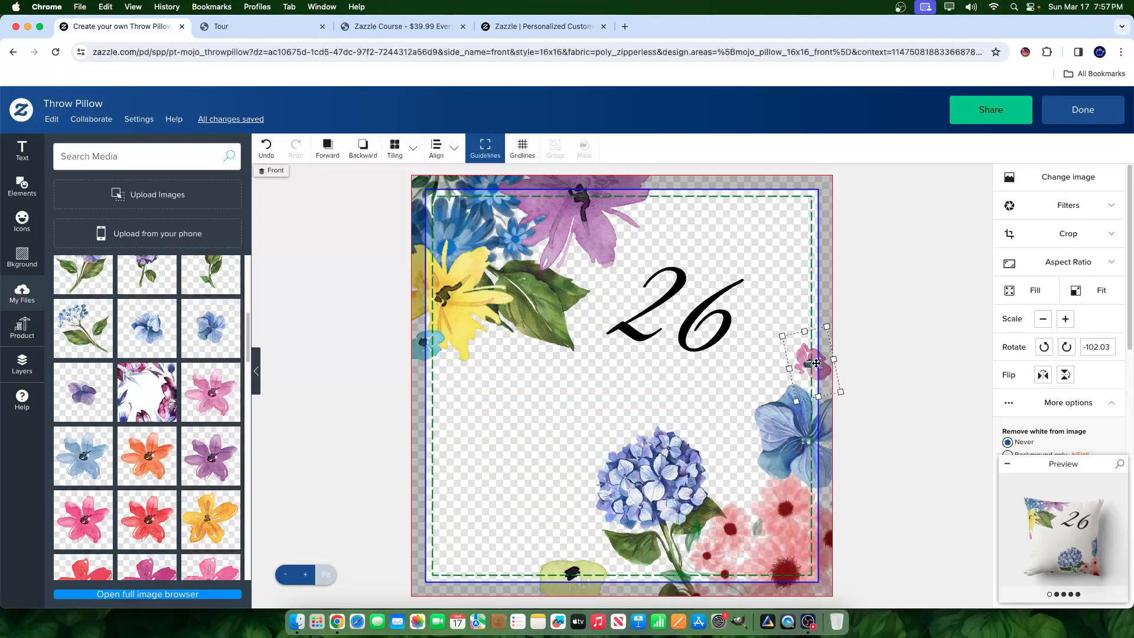
drag(796, 401, 753, 530)
drag(808, 431, 867, 508)
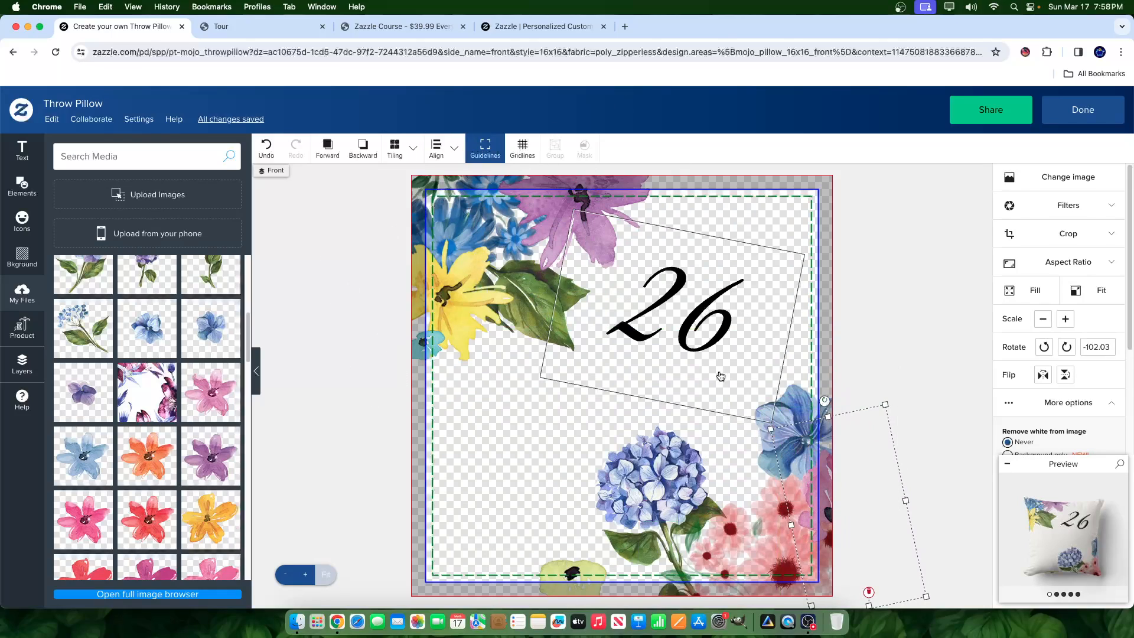
Step: Rotate the "26" text to 7.75 degrees and enlarge it to size 433.48 near the pillow's upper-right corner
click(707, 332)
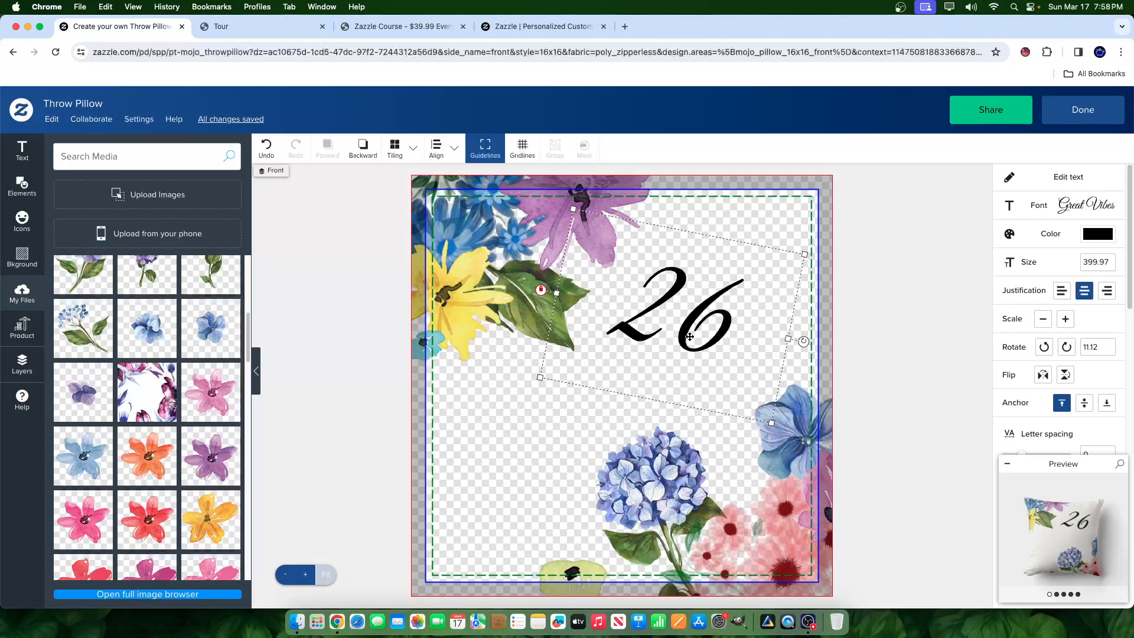
drag(689, 337, 686, 346)
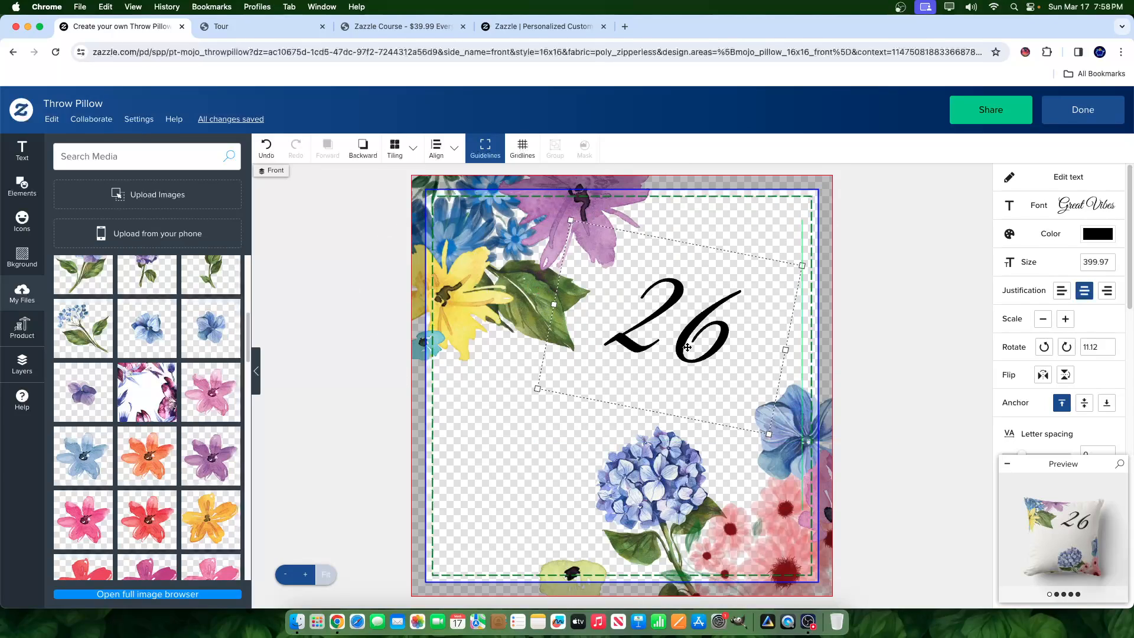
click(806, 355)
click(696, 336)
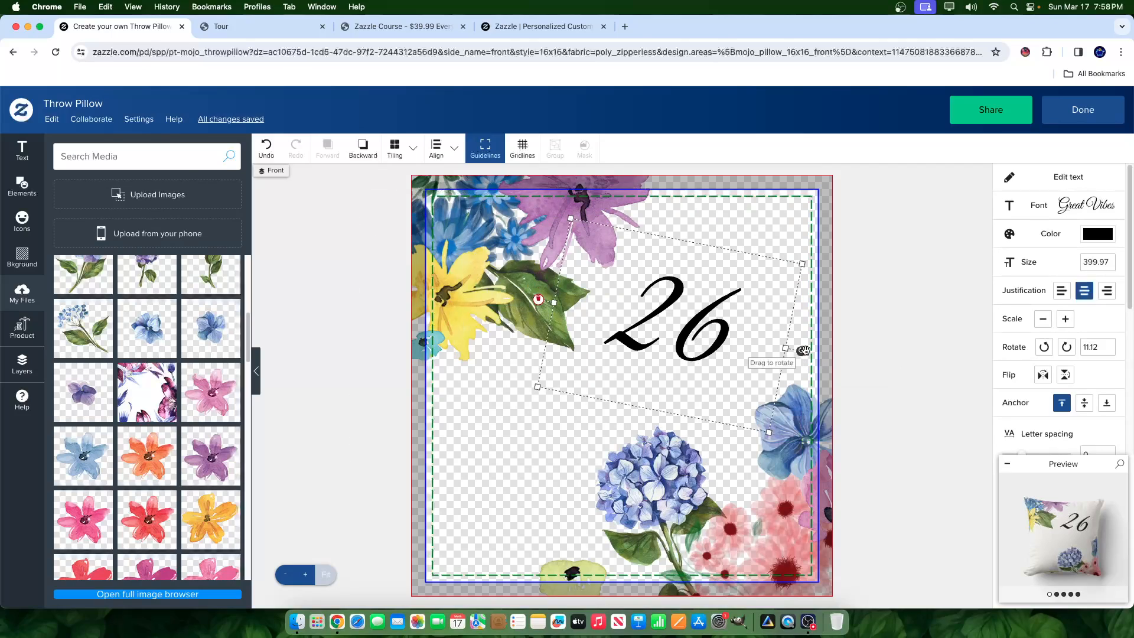
drag(804, 351, 802, 343)
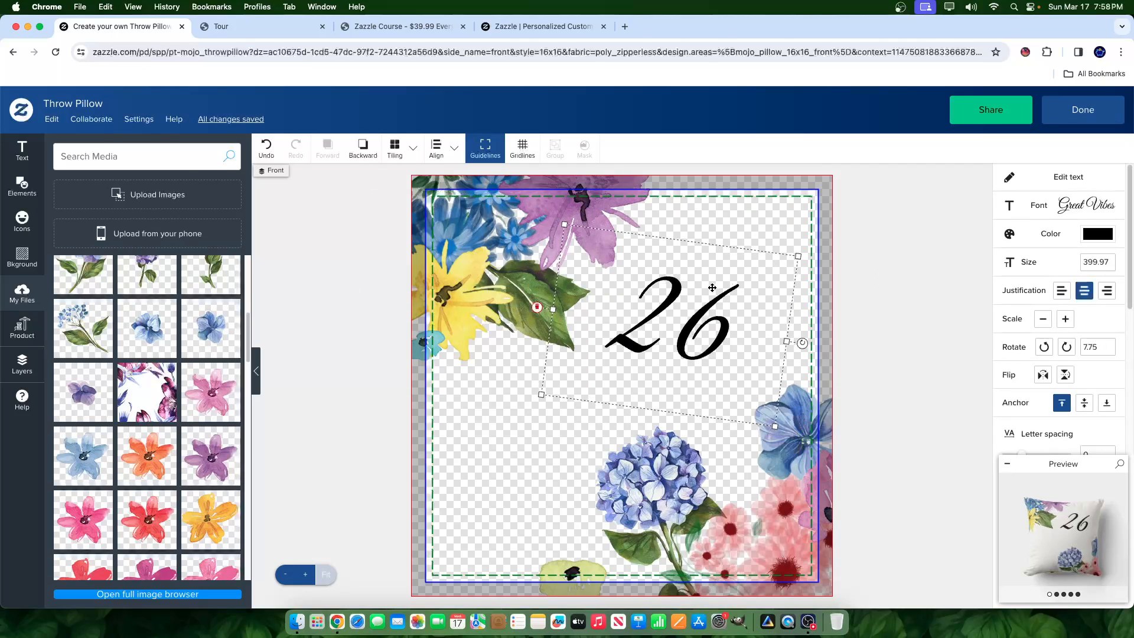
drag(712, 287, 759, 277)
drag(825, 254, 843, 222)
Step: Try a second text reading "NAMES" below the number, made from a copy of the "26" text
drag(736, 299, 629, 410)
key(super+v)
double_click(629, 411)
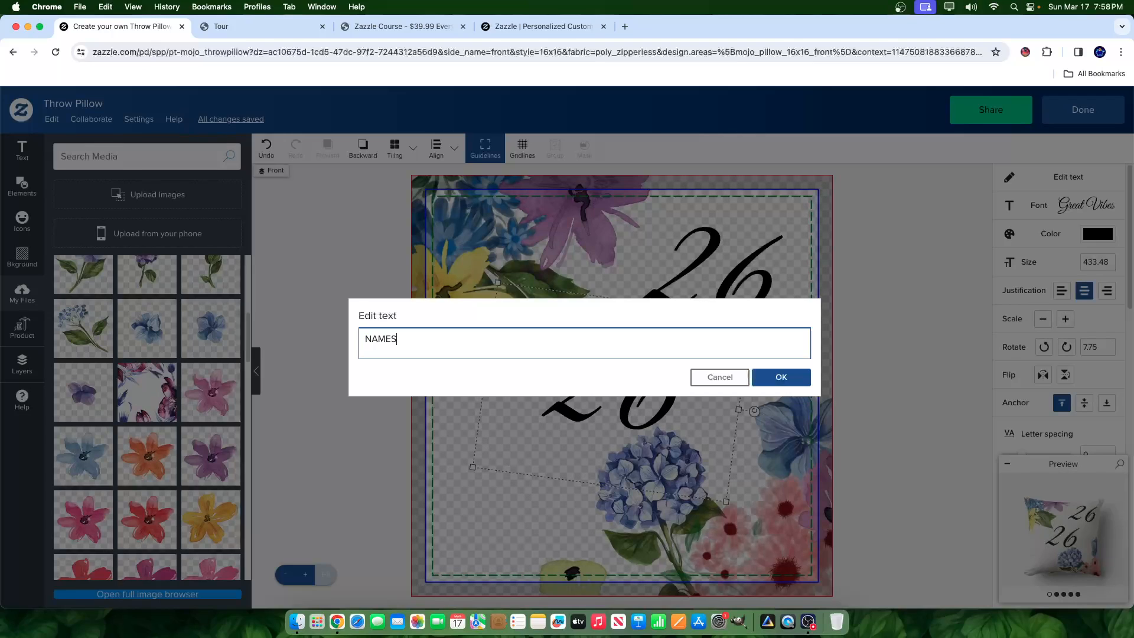
click(779, 377)
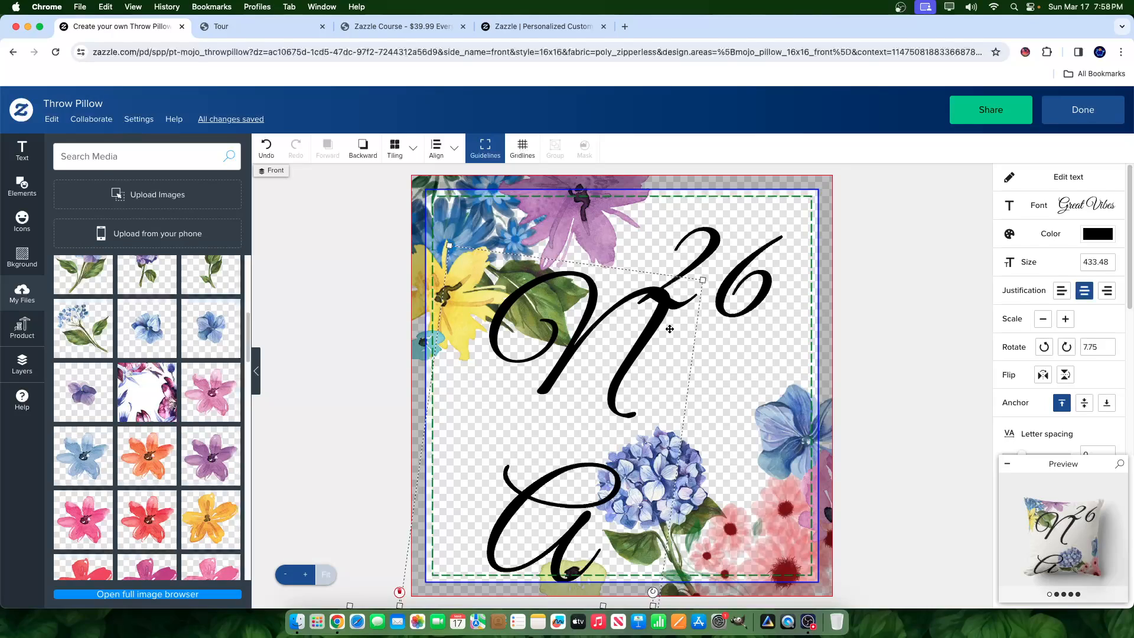
key(Delete)
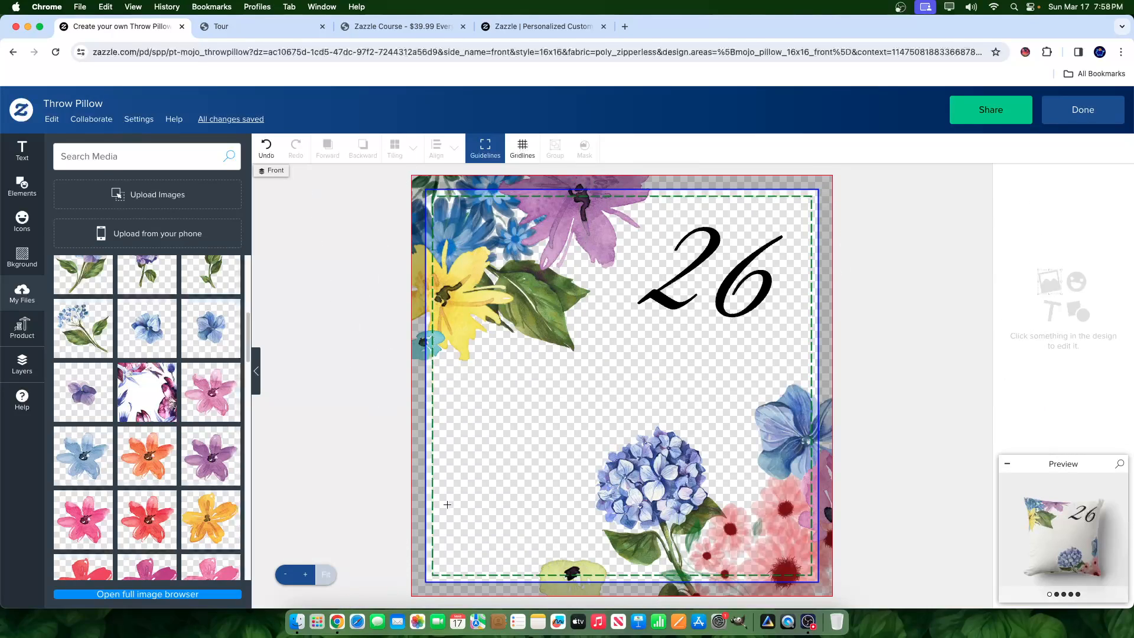
Step: Lower the blue hydrangea toward the pillow's bottom edge and shift the "26" text slightly down and to the left
click(640, 490)
drag(608, 467, 622, 543)
click(585, 459)
drag(717, 265, 695, 294)
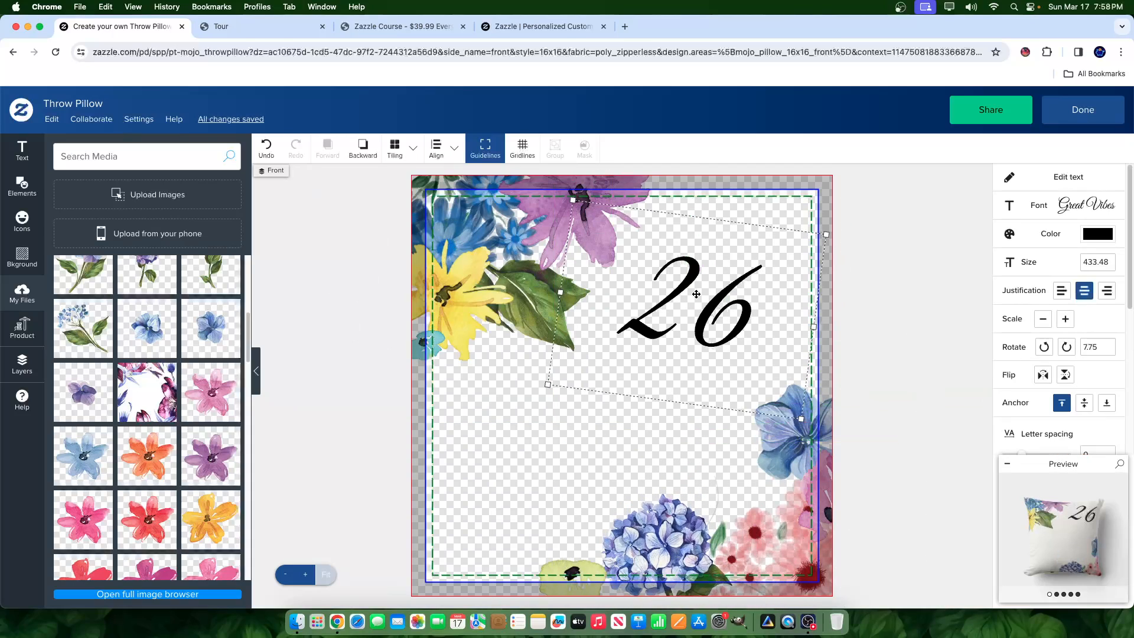
Step: Nudge the purple, yellow and blue flowers and the green leaves slightly upward in the pillow's upper-left corner
drag(561, 232, 559, 226)
drag(441, 265, 439, 253)
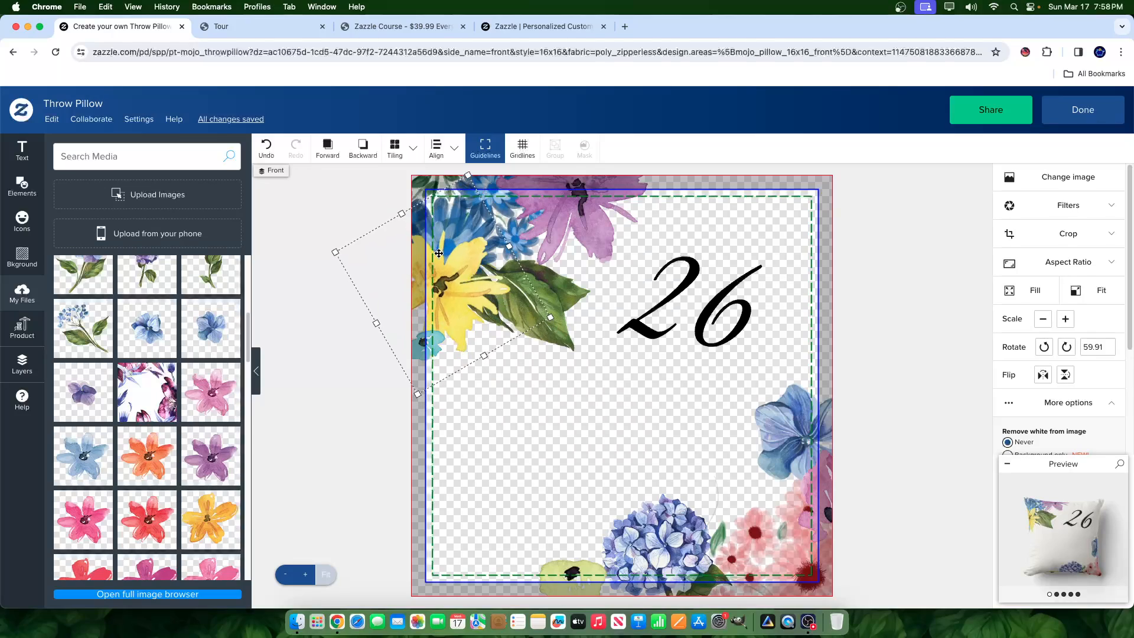
click(424, 340)
drag(487, 221, 487, 209)
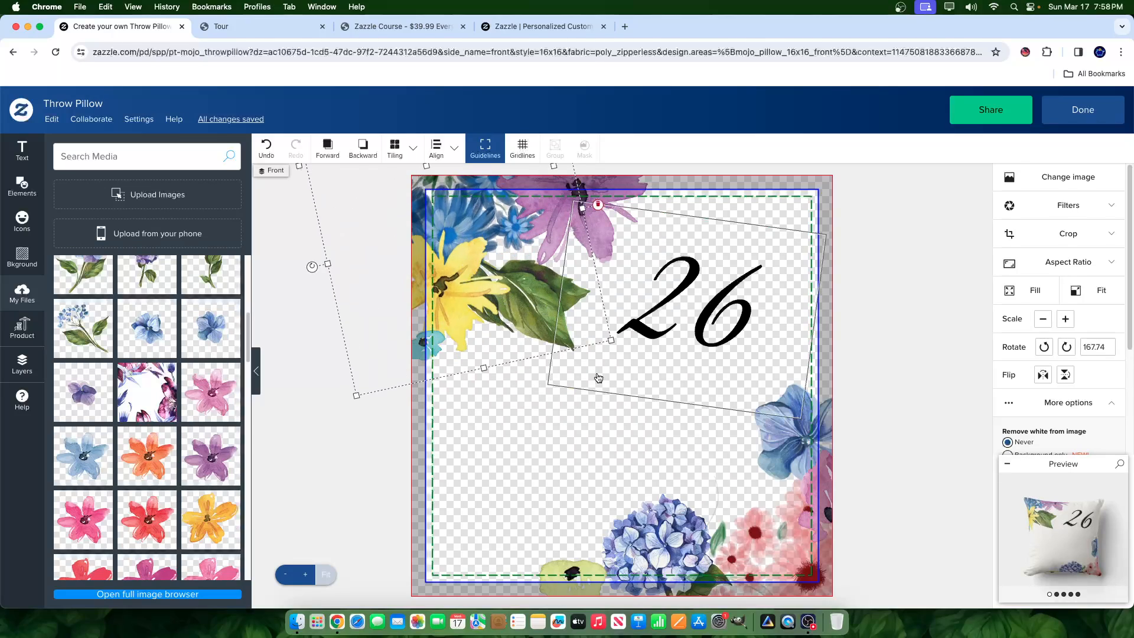
drag(544, 372, 545, 358)
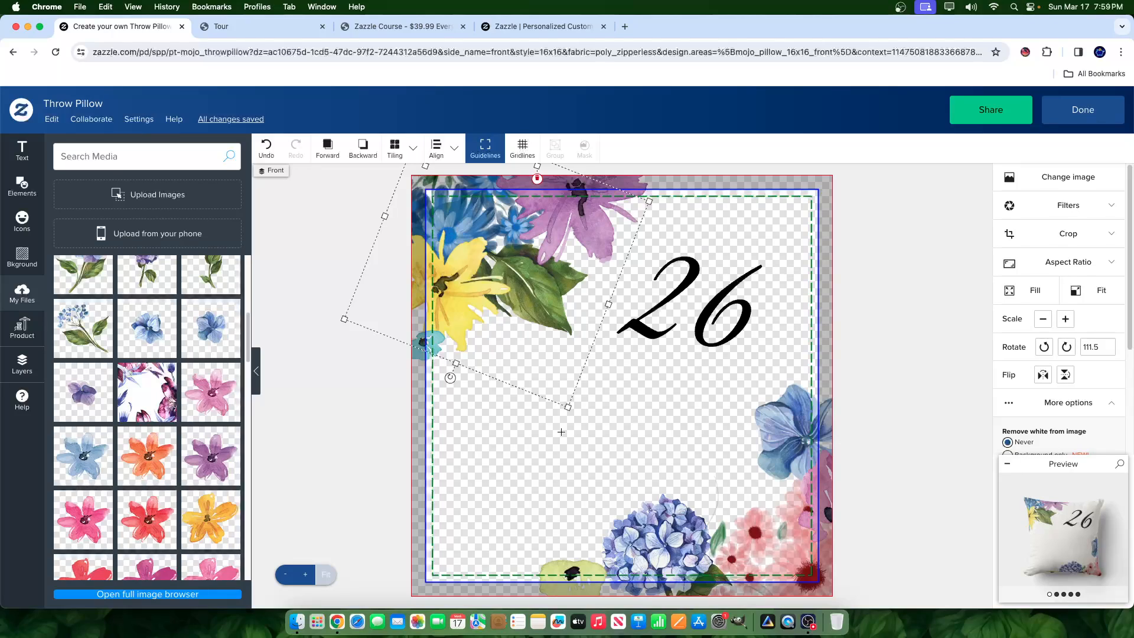
Step: Select every flower and text element on the pillow and delete them all
click(704, 338)
drag(928, 180, 299, 607)
key(Delete)
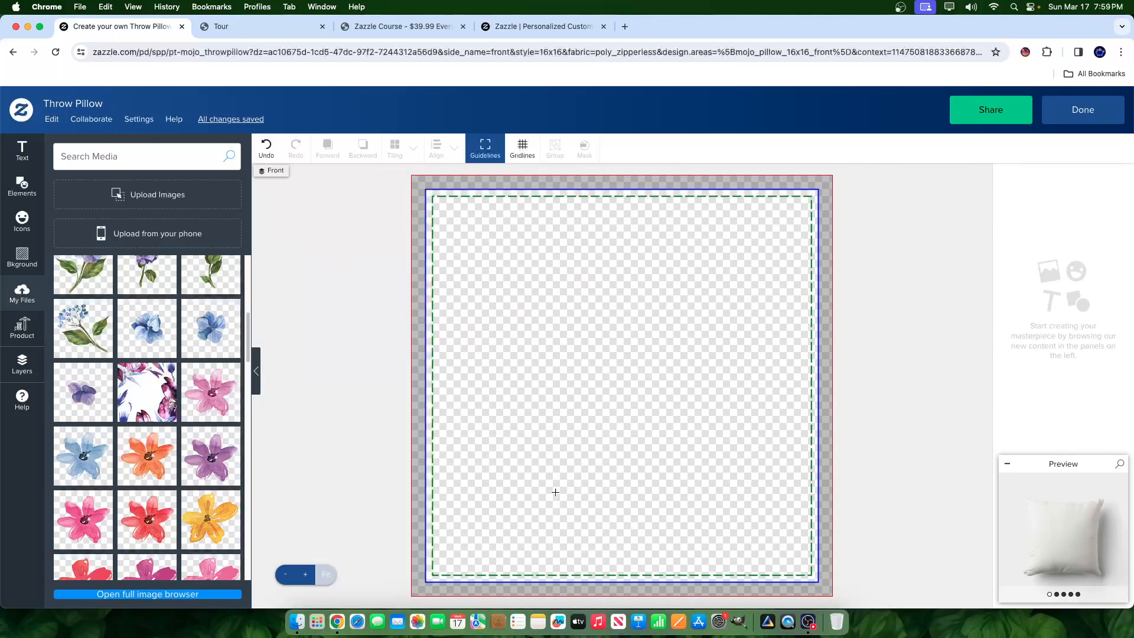
Step: Add the large purple hydrangea bloom from the uploaded images and place it partly off the pillow's left edge
scroll(127, 494, down, 3)
scroll(127, 494, up, 6)
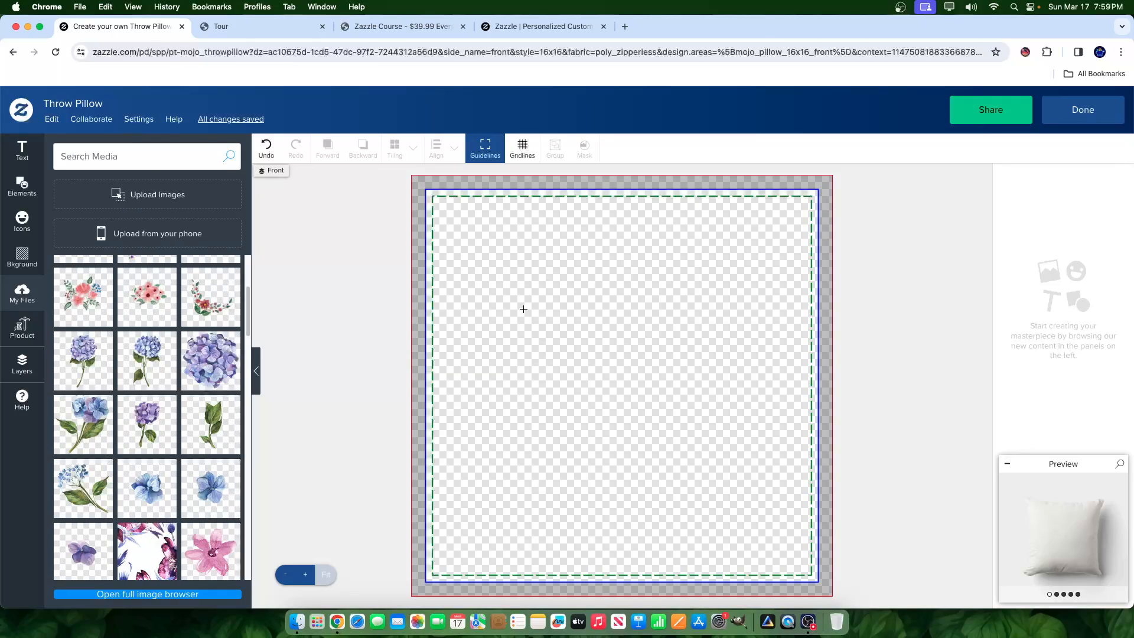
drag(625, 544, 395, 182)
drag(650, 260, 849, 630)
click(210, 360)
drag(731, 427, 554, 486)
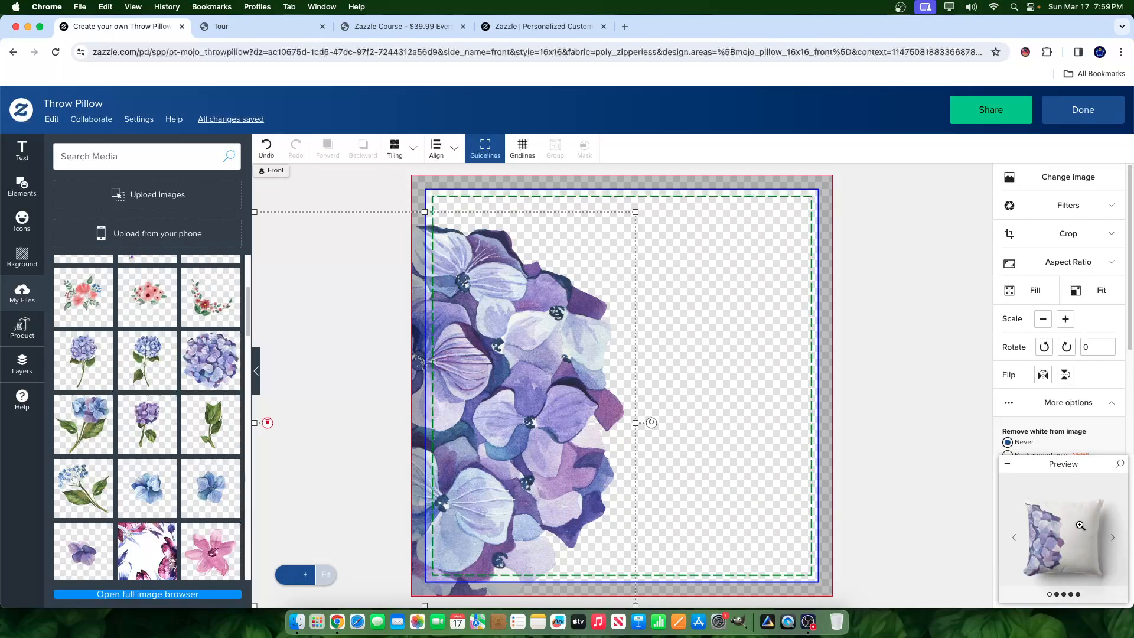
drag(506, 452, 506, 438)
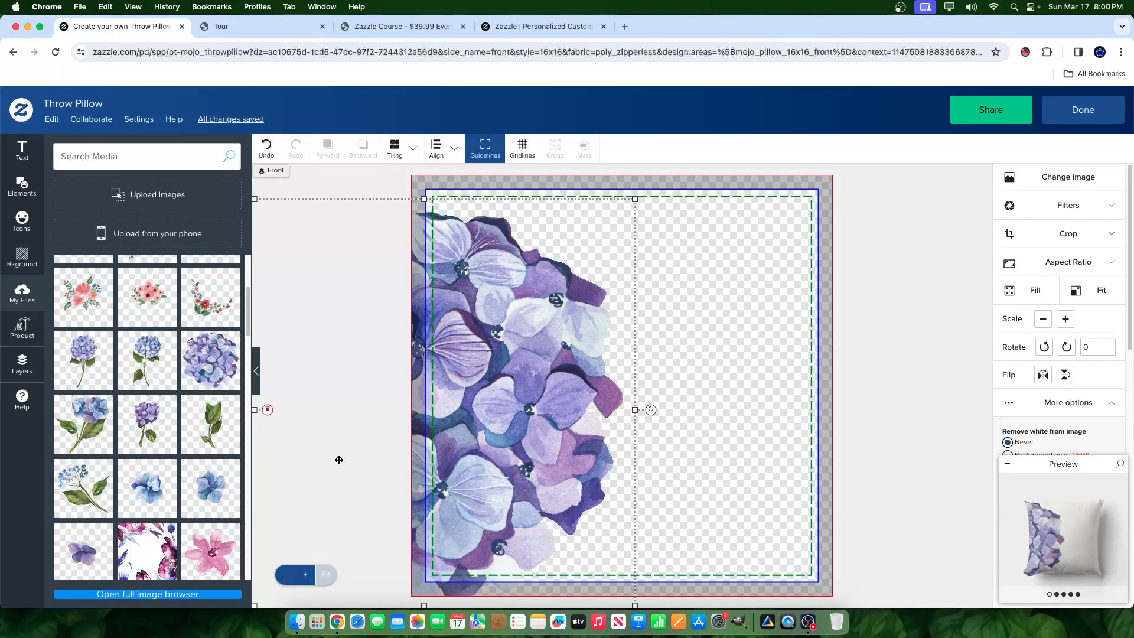
Step: Add the blue hydrangea with a leafy stem, shrink it and move it to the pillow's upper-right area
drag(757, 435, 822, 490)
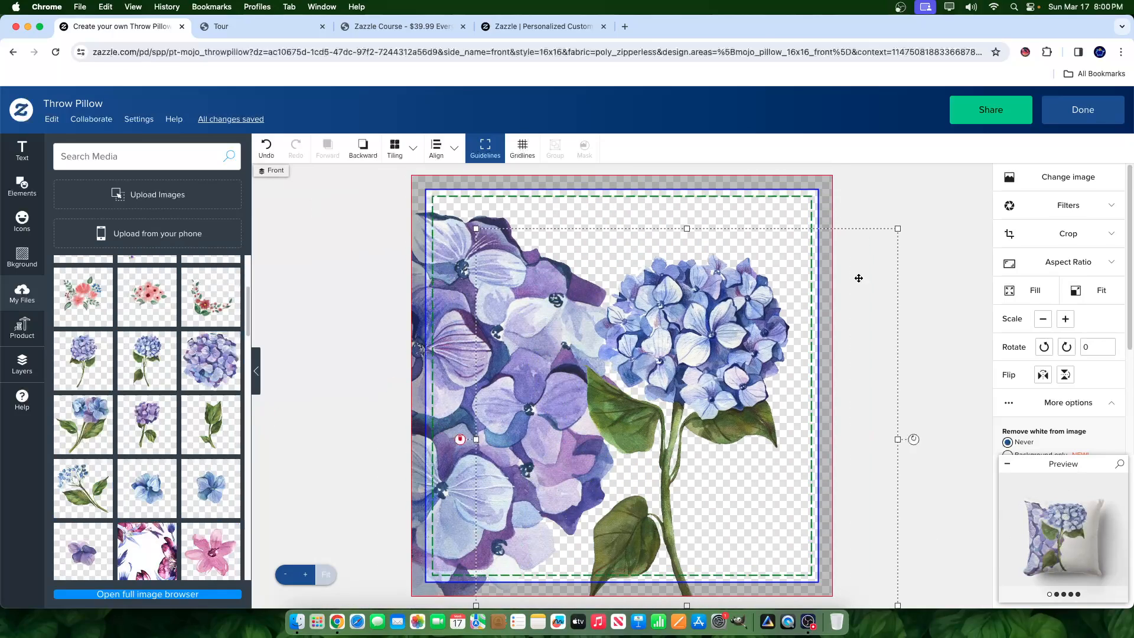
drag(898, 231, 784, 366)
double_click(735, 477)
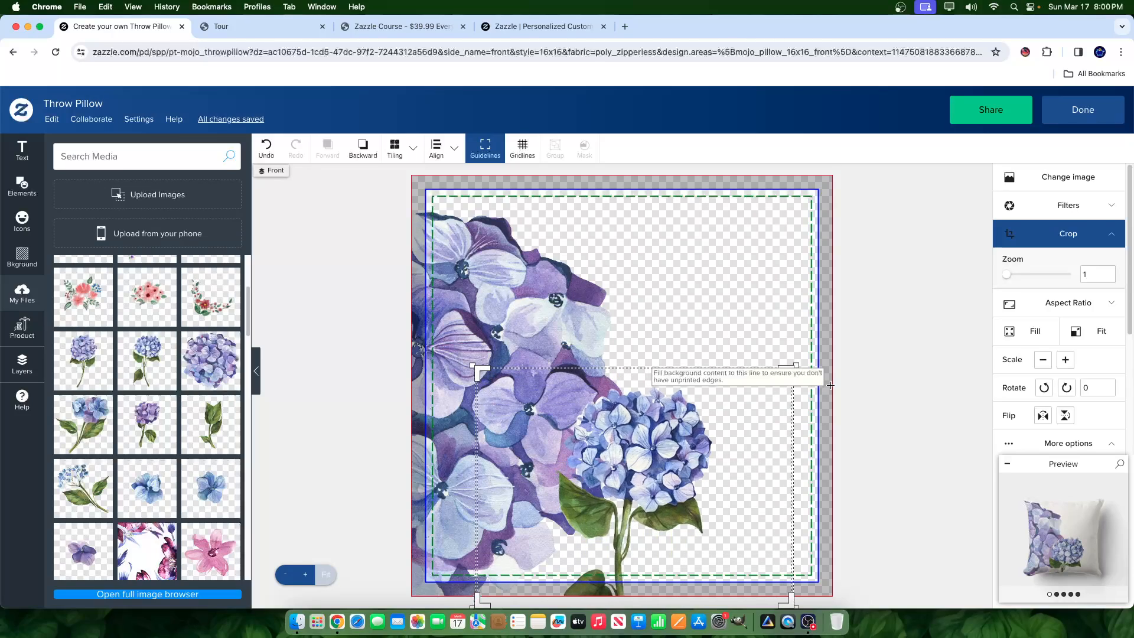
drag(689, 469, 728, 301)
click(734, 332)
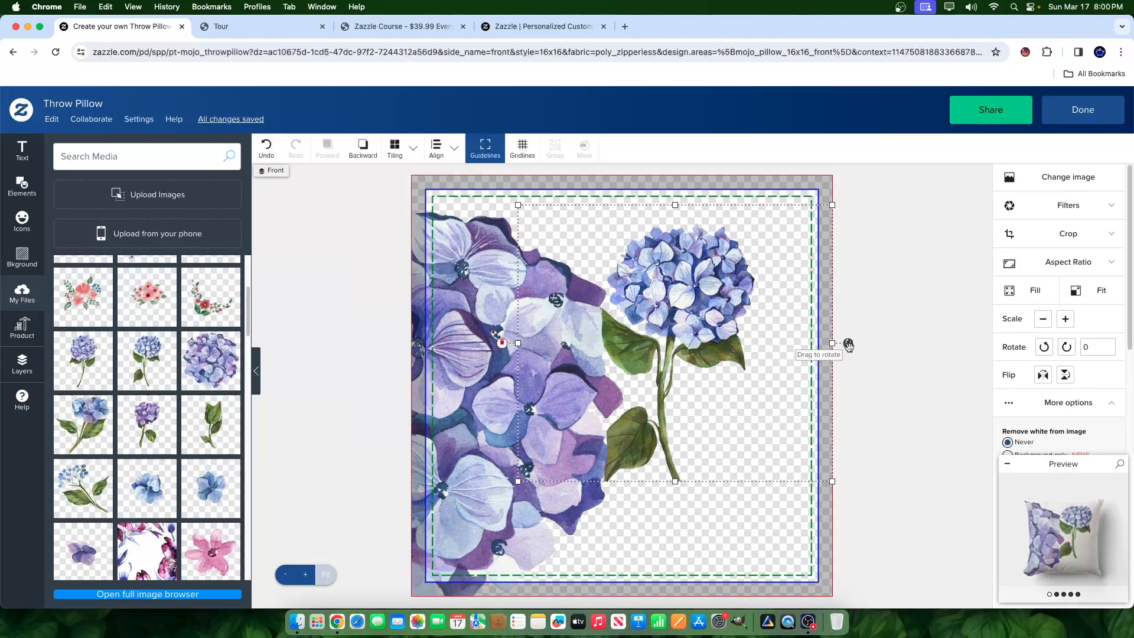
Step: Rotate the stemmed hydrangea to 54.06 degrees in the pillow's lower-left corner and move the purple bloom up to the upper-left corner
drag(848, 343, 690, 503)
drag(699, 418, 460, 316)
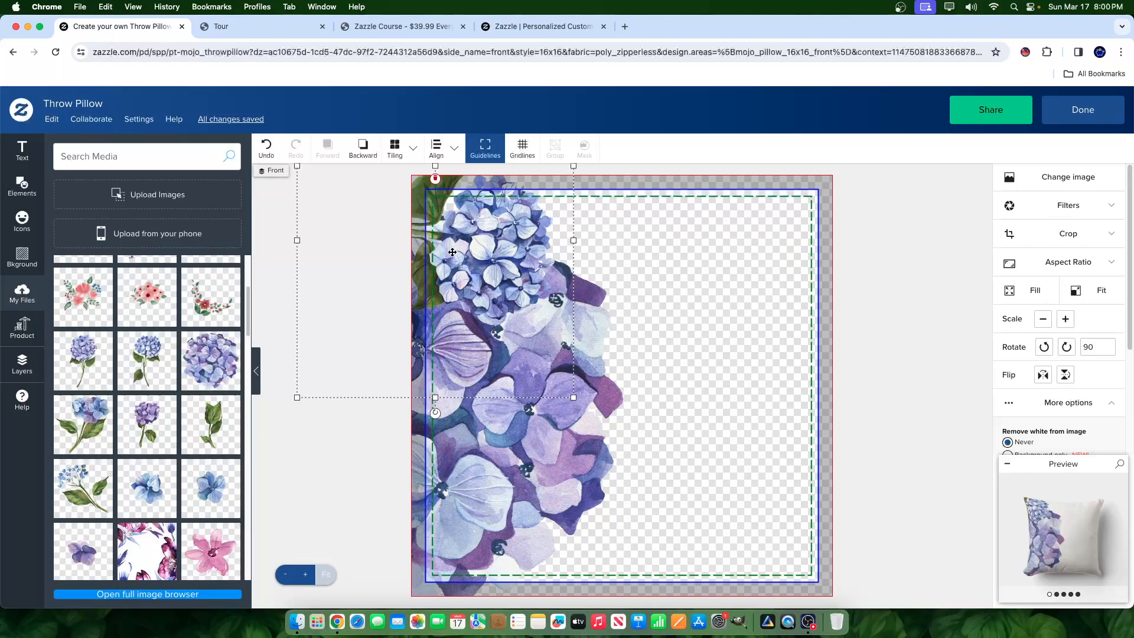
drag(450, 269, 577, 357)
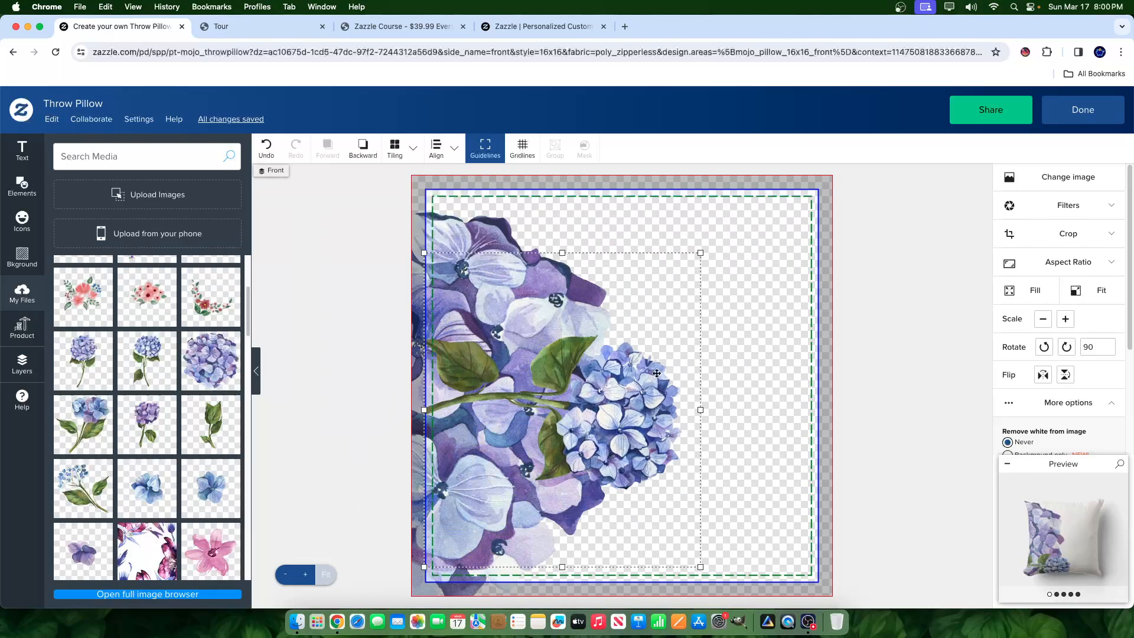
drag(559, 581, 750, 520)
drag(432, 157, 426, 132)
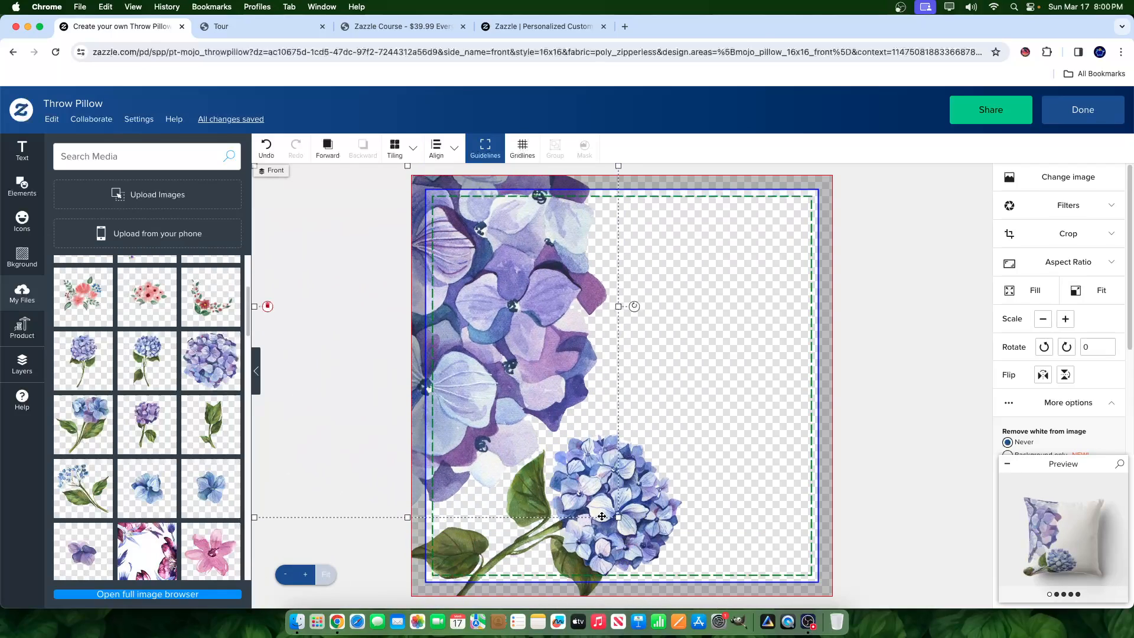
drag(673, 528, 603, 538)
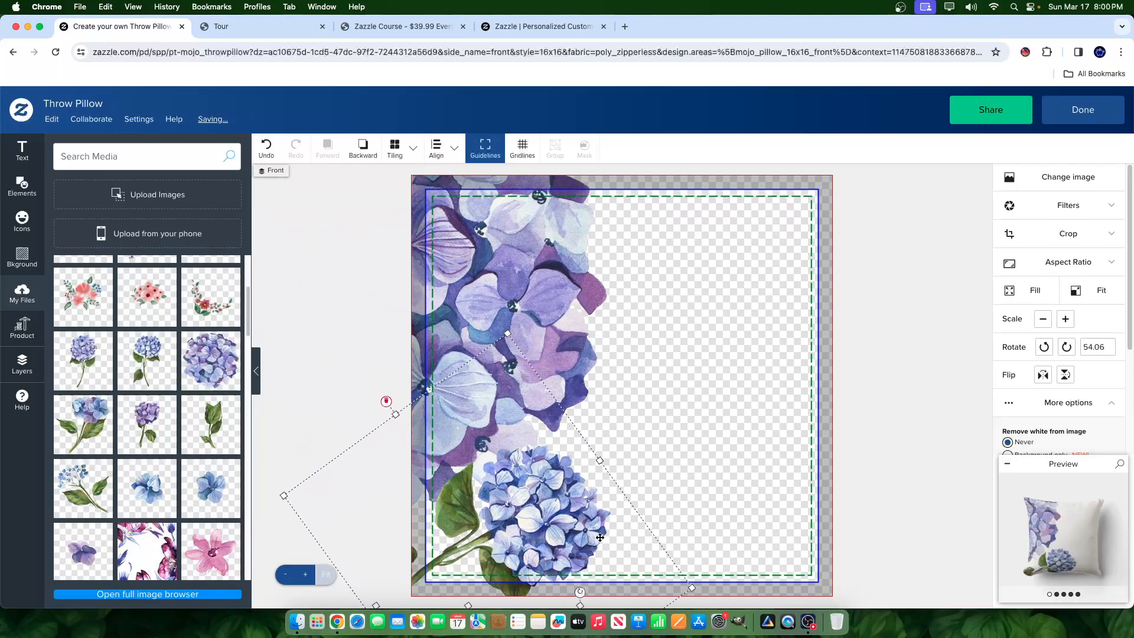
Step: Add a pink flower, shrink it and place two copies of it between the purple bloom and the stemmed hydrangea
click(211, 551)
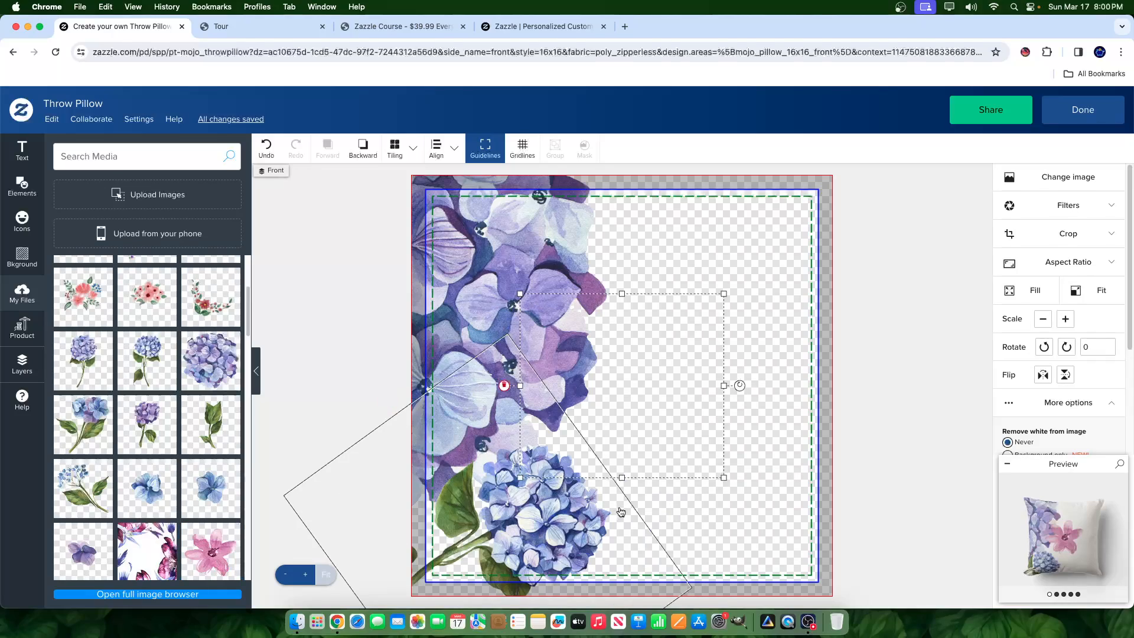
drag(766, 289, 647, 408)
drag(608, 440, 425, 493)
key(super+c)
key(super+v)
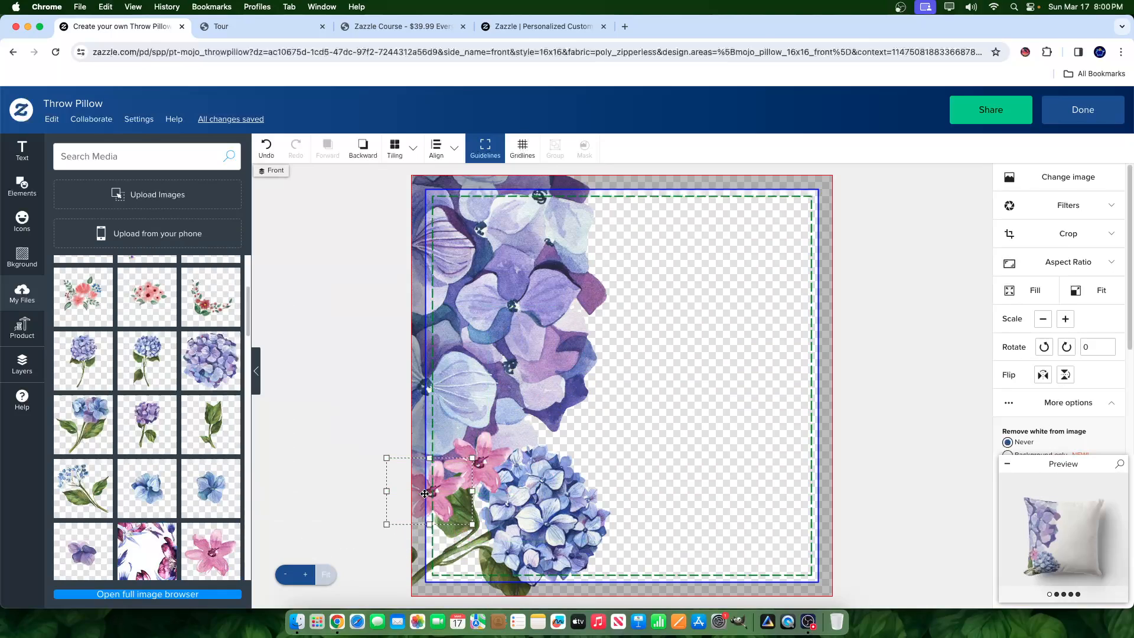
scroll(144, 405, up, 3)
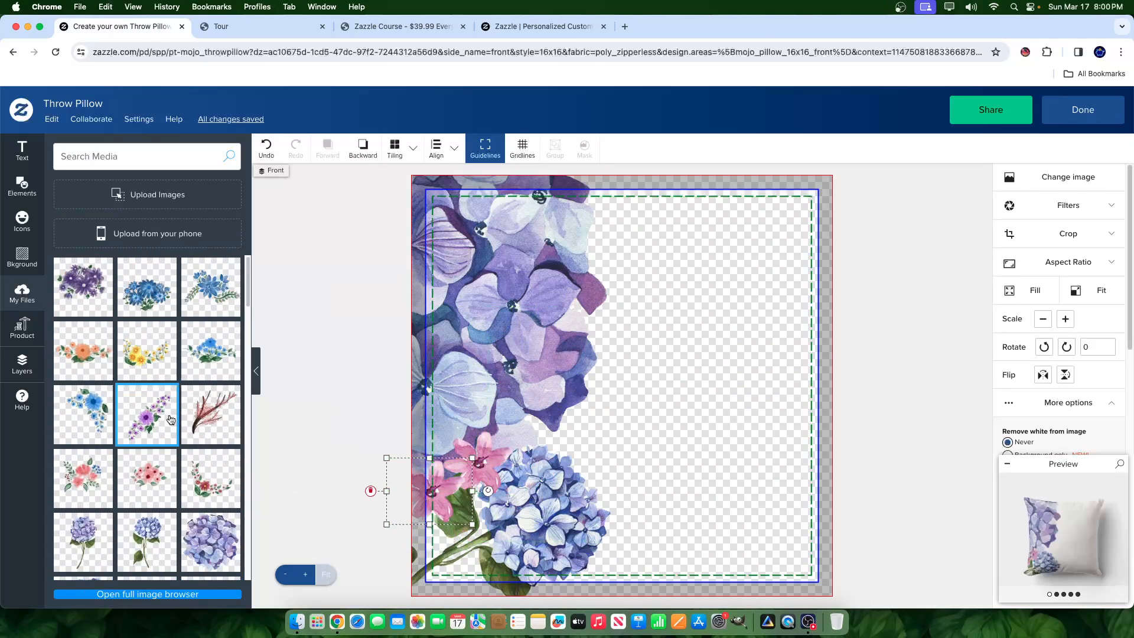
click(147, 352)
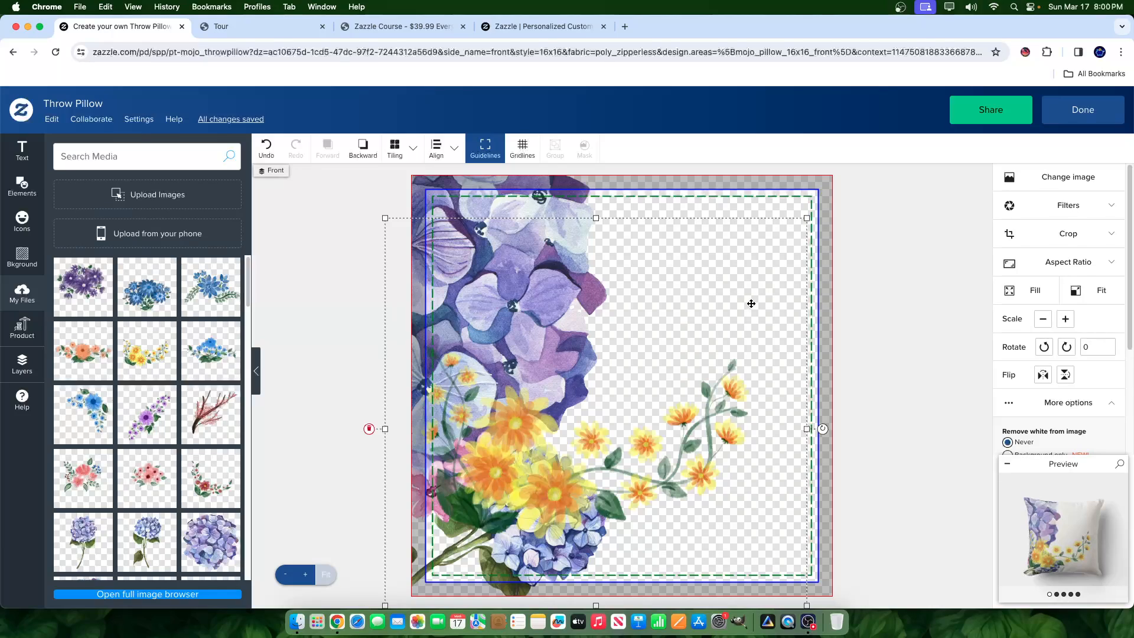
key(BackSpace)
Step: Add a small yellow flower beside the pink ones and shift the stemmed hydrangea slightly to the right
scroll(160, 468, down, 4)
click(220, 460)
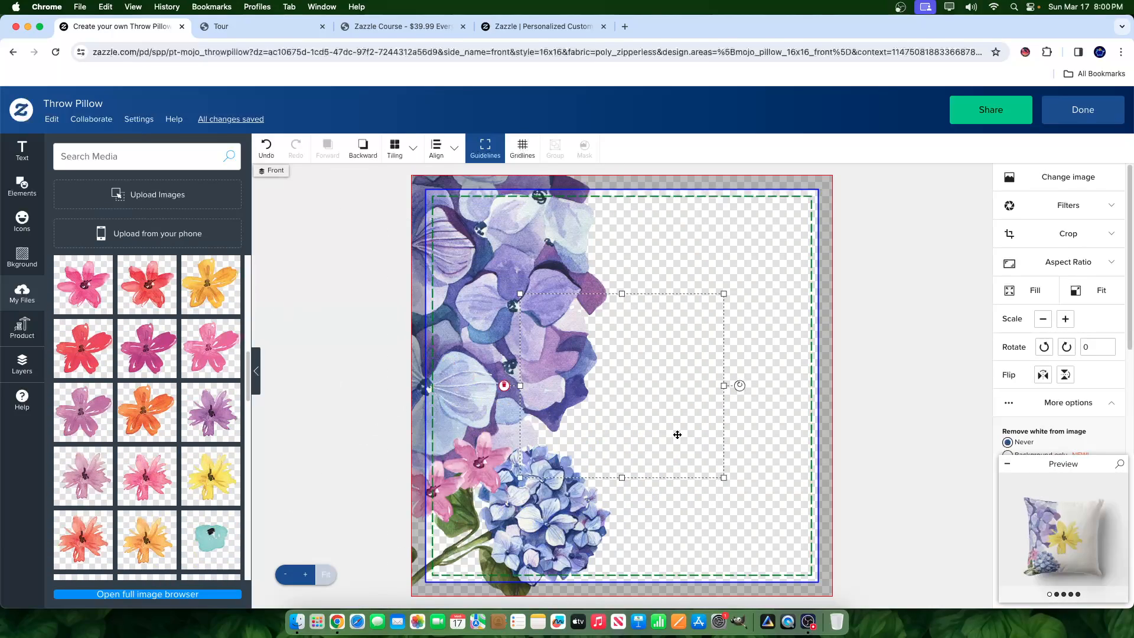
drag(623, 402, 468, 498)
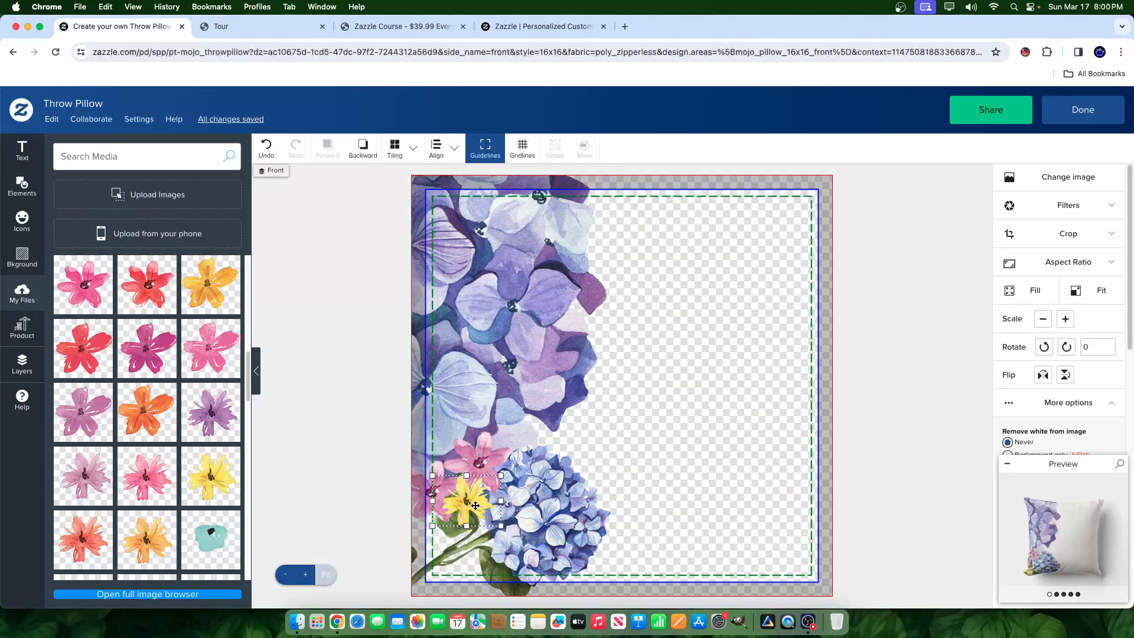
click(763, 408)
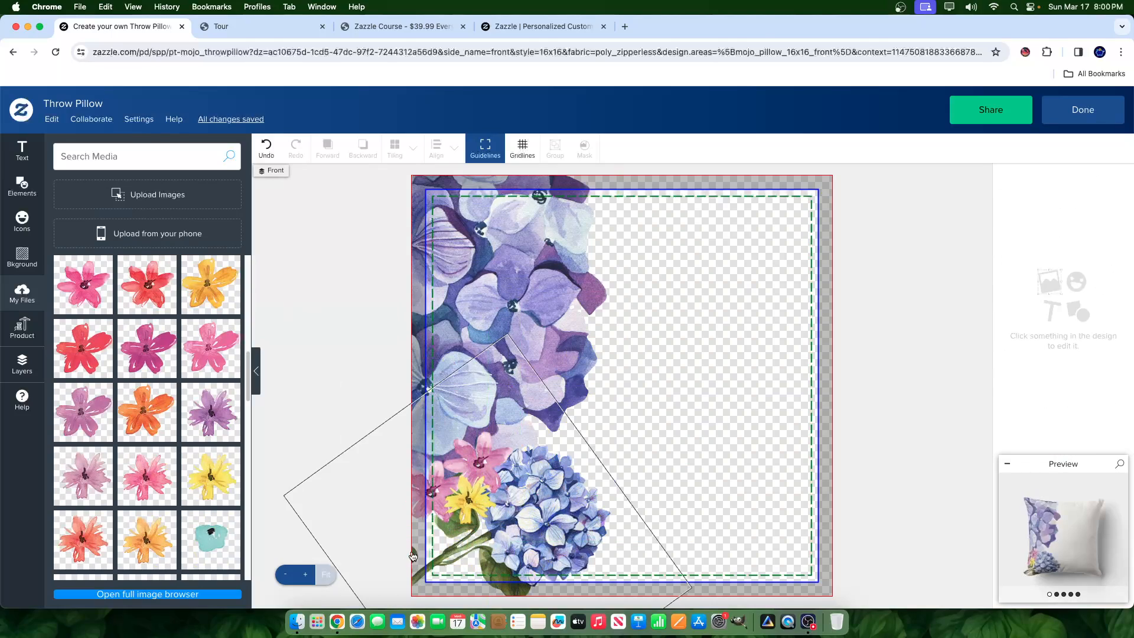
drag(502, 573, 523, 571)
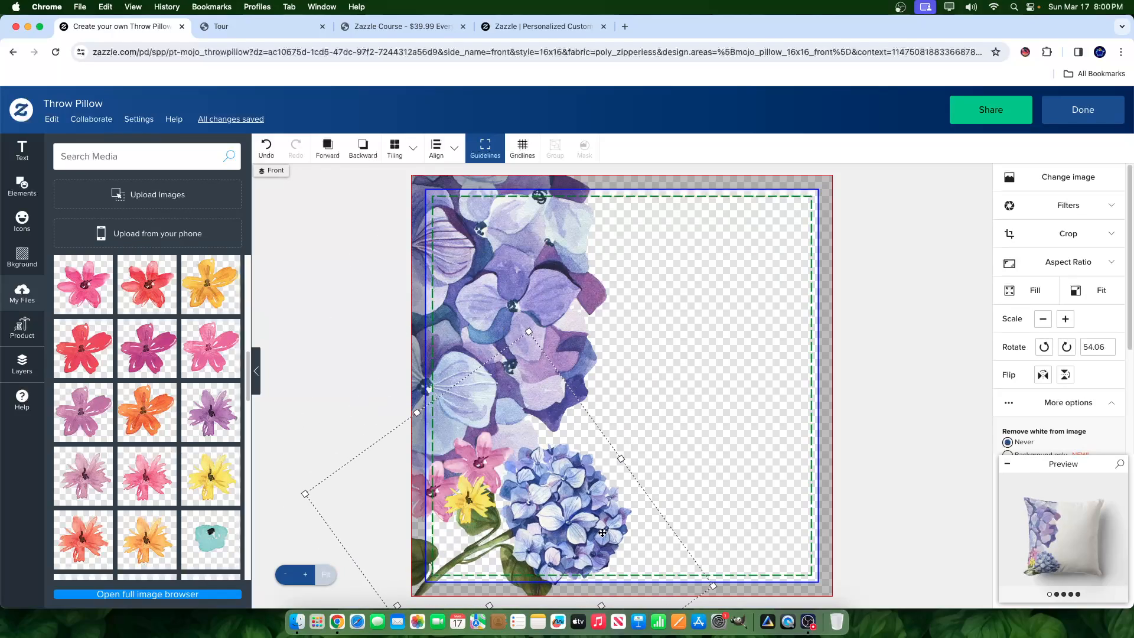
Step: Inspect the floral design in the enlarged pillow preview, return to the design and select the large purple bloom
click(1043, 537)
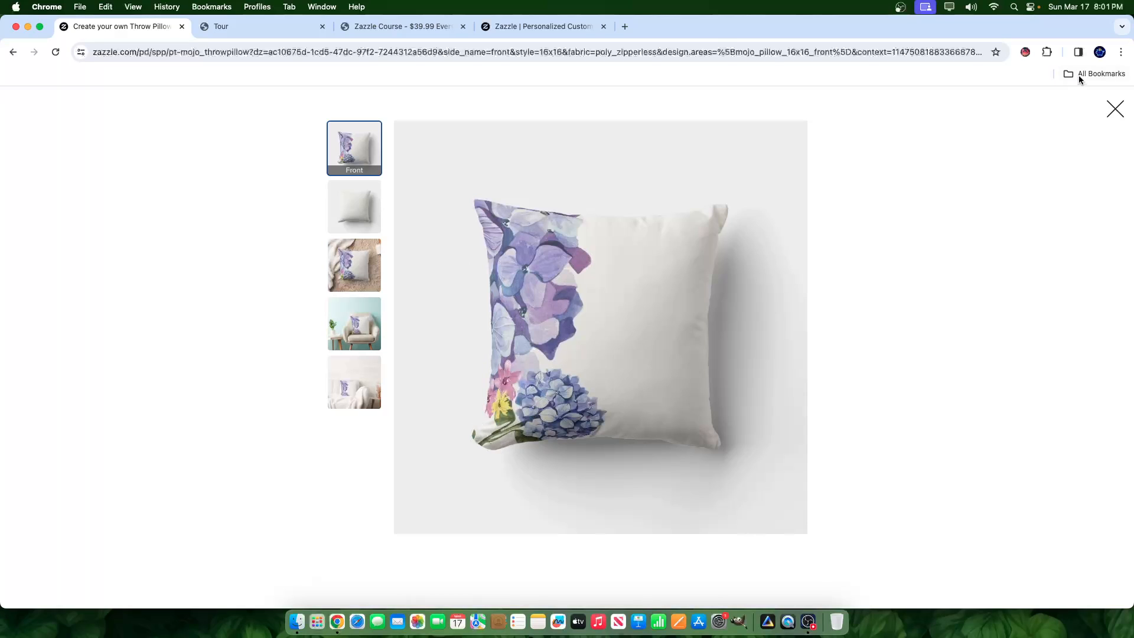
click(1113, 109)
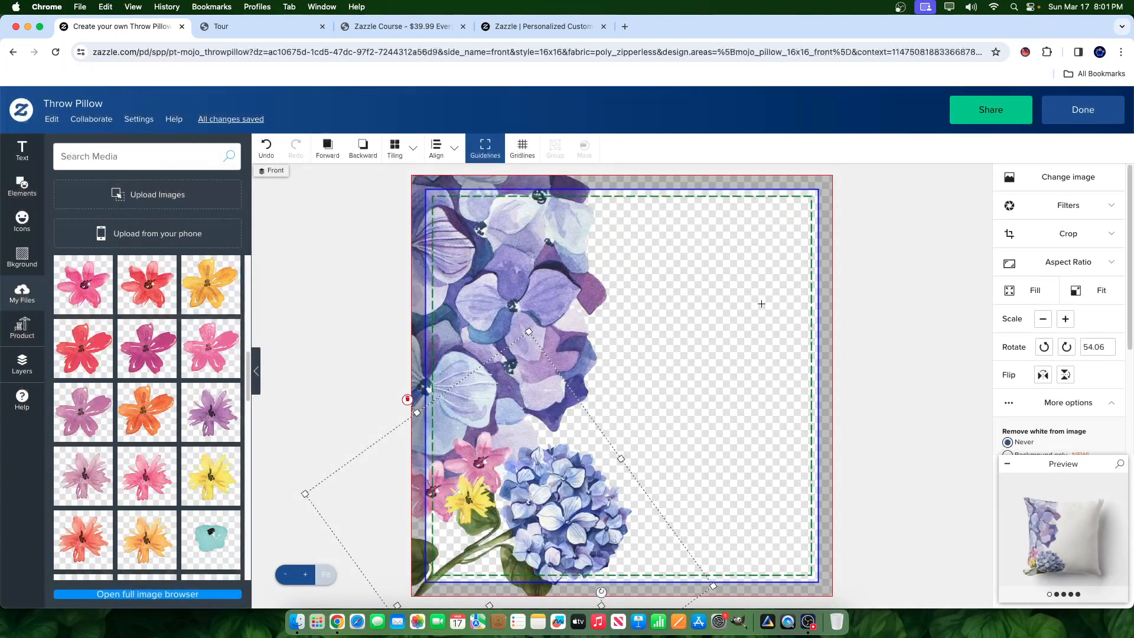
click(1122, 477)
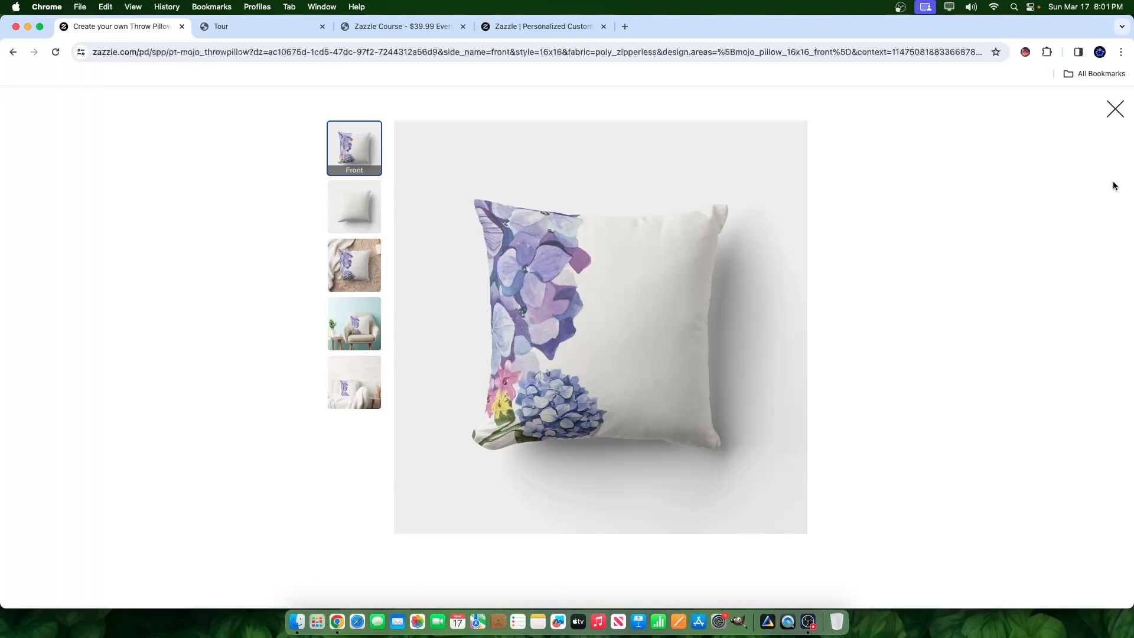
click(1115, 109)
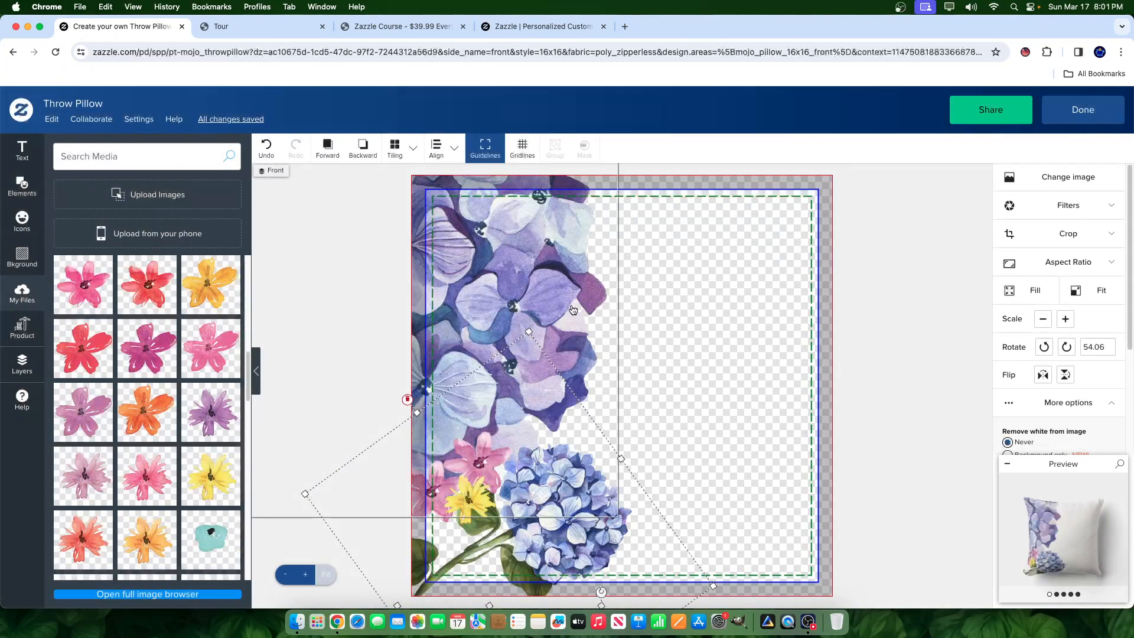
click(479, 310)
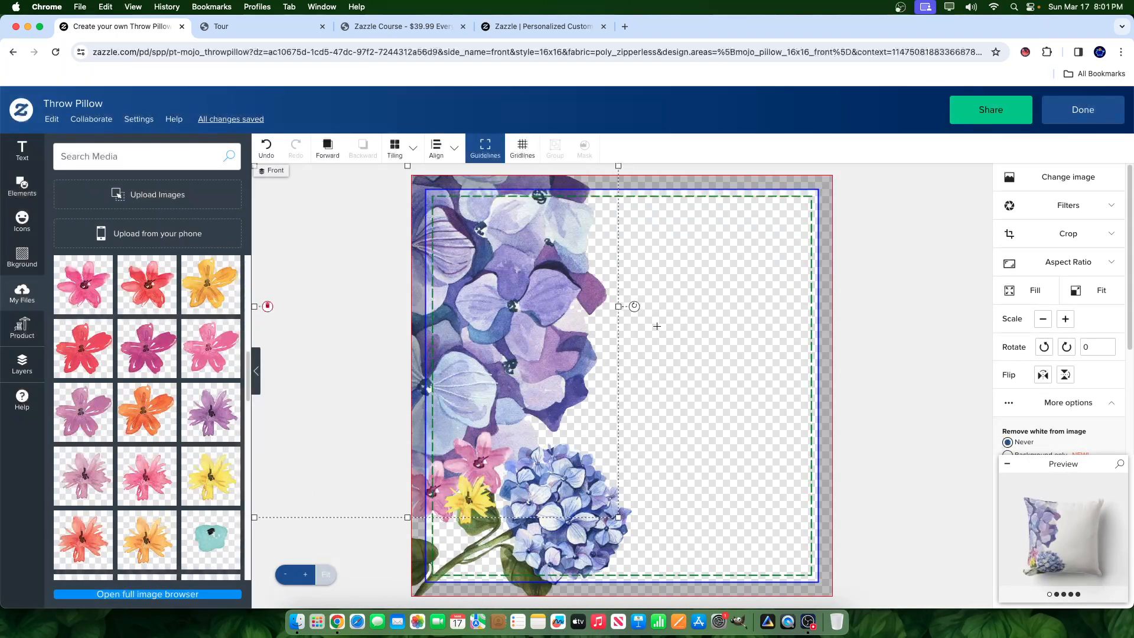
Step: Switch the design area to the pillow's back side and check the decorated front in the small preview
click(706, 343)
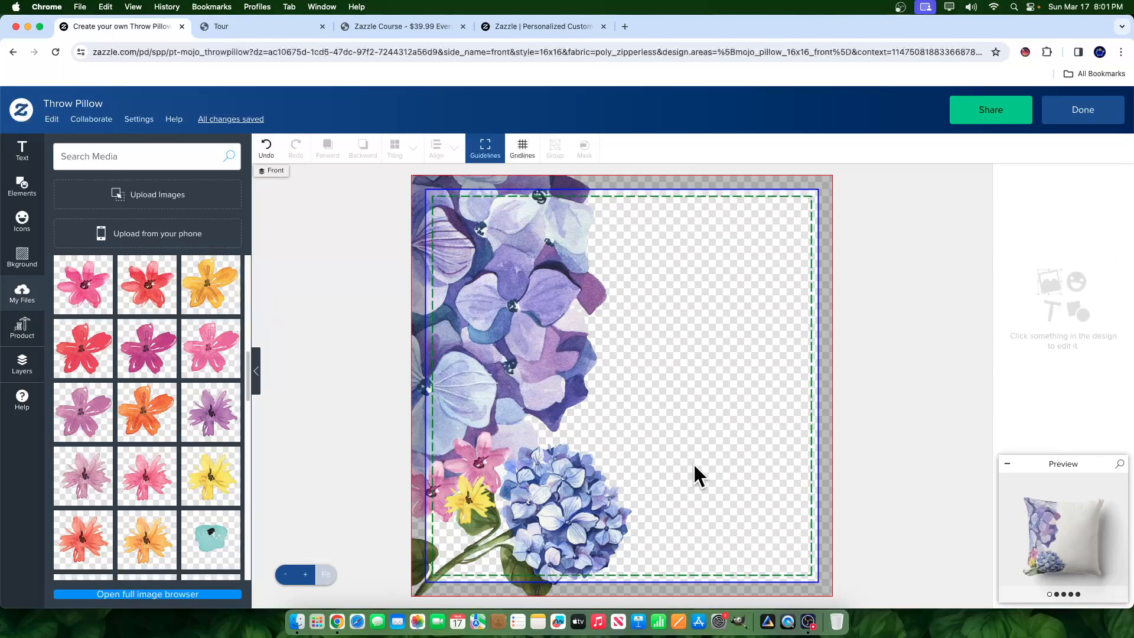
click(14, 372)
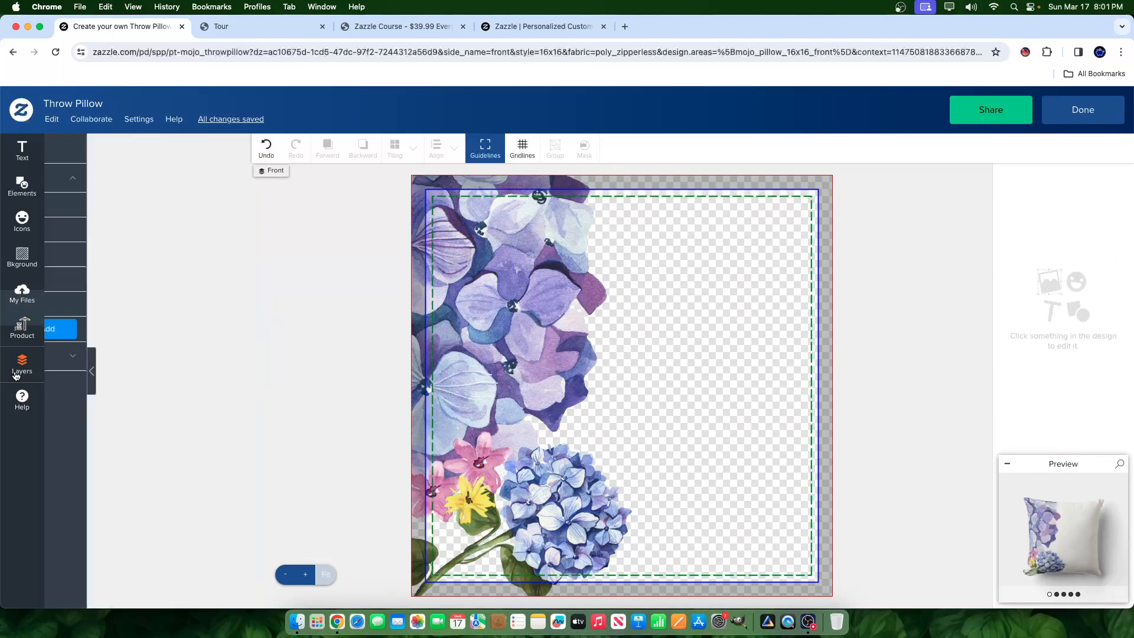
click(144, 367)
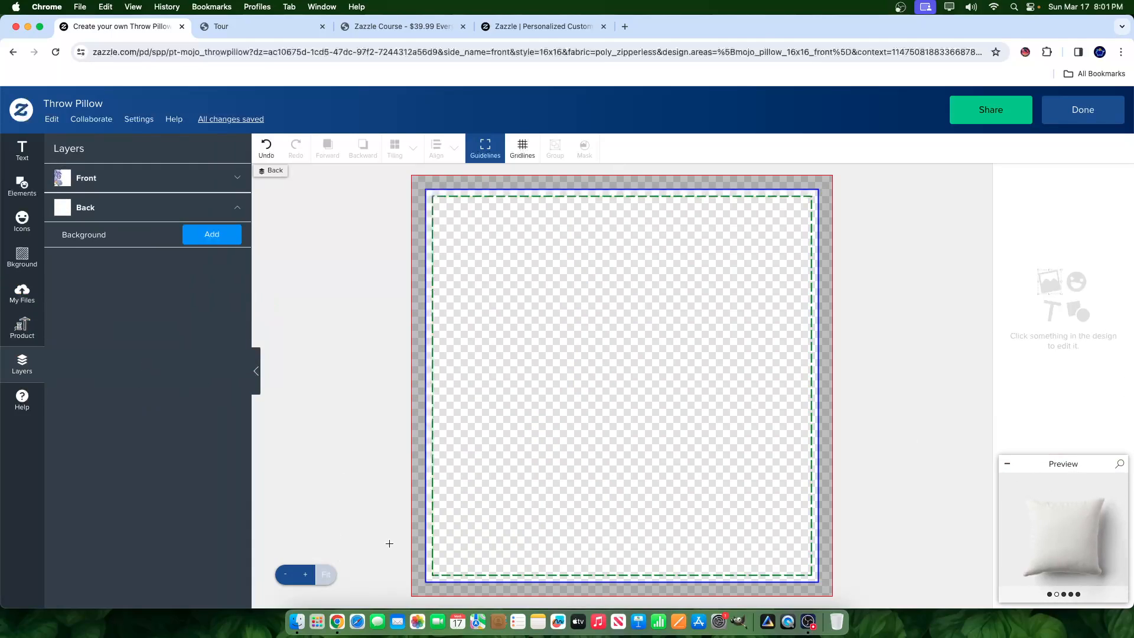
click(1049, 595)
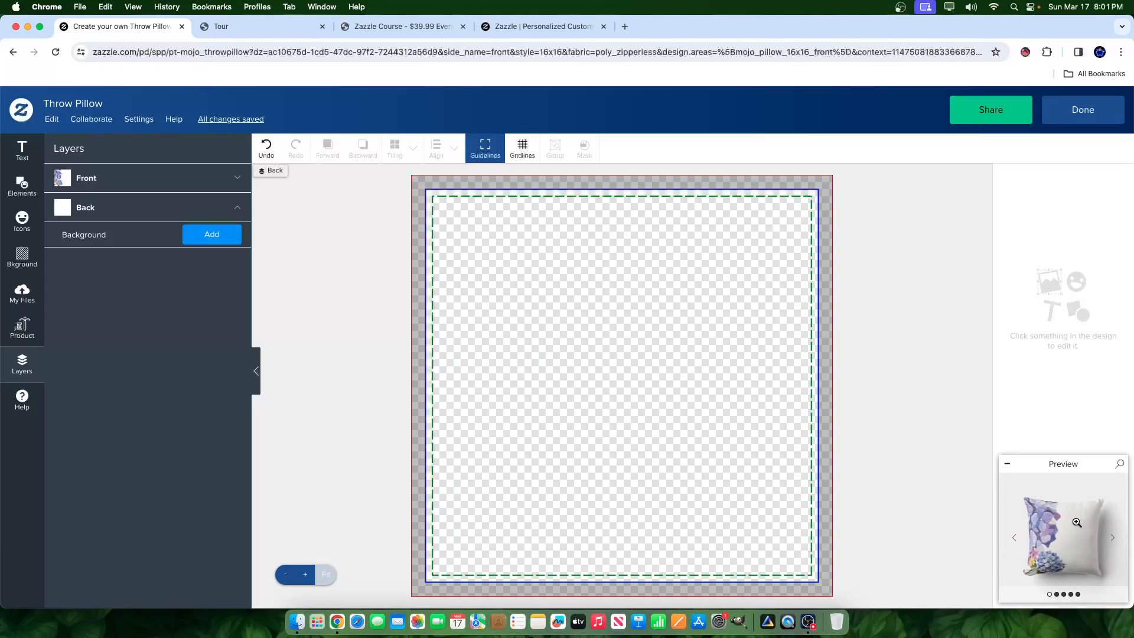
Step: Browse the available backgrounds, icon categories and configurable shapes for the blank back side
click(198, 231)
scroll(191, 543, down, 8)
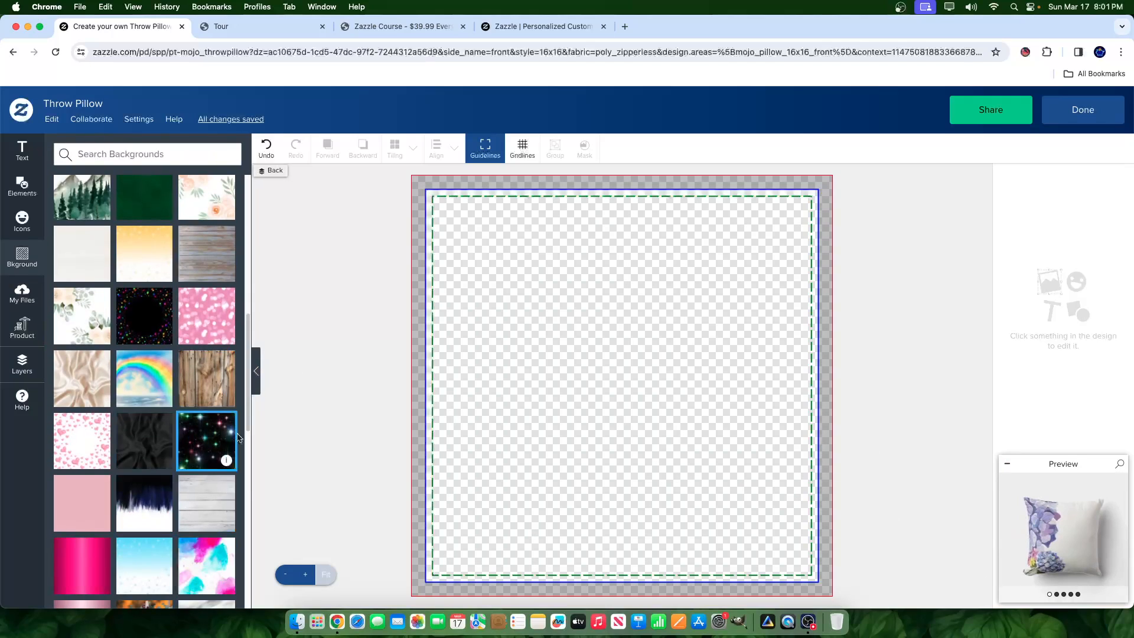
scroll(125, 423, up, 8)
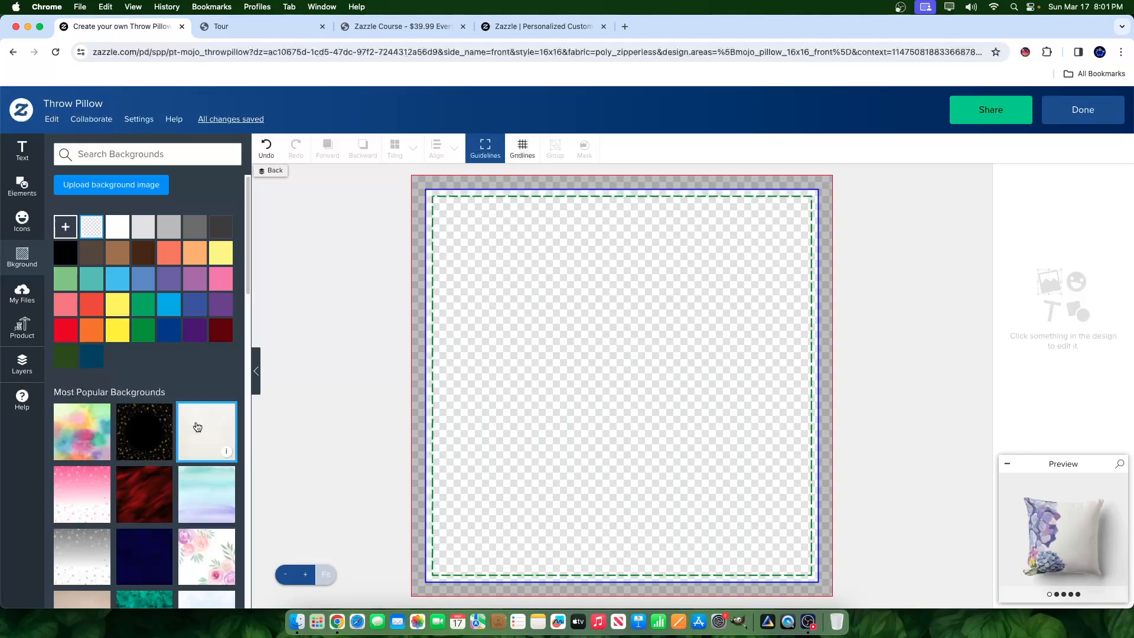
click(22, 221)
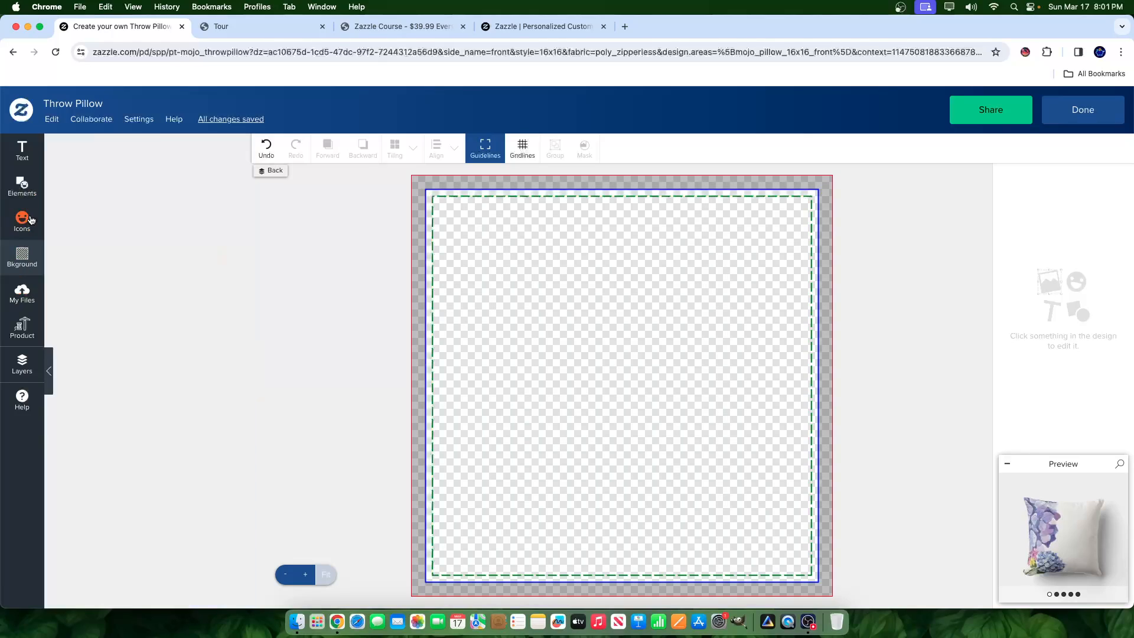
scroll(158, 520, down, 2)
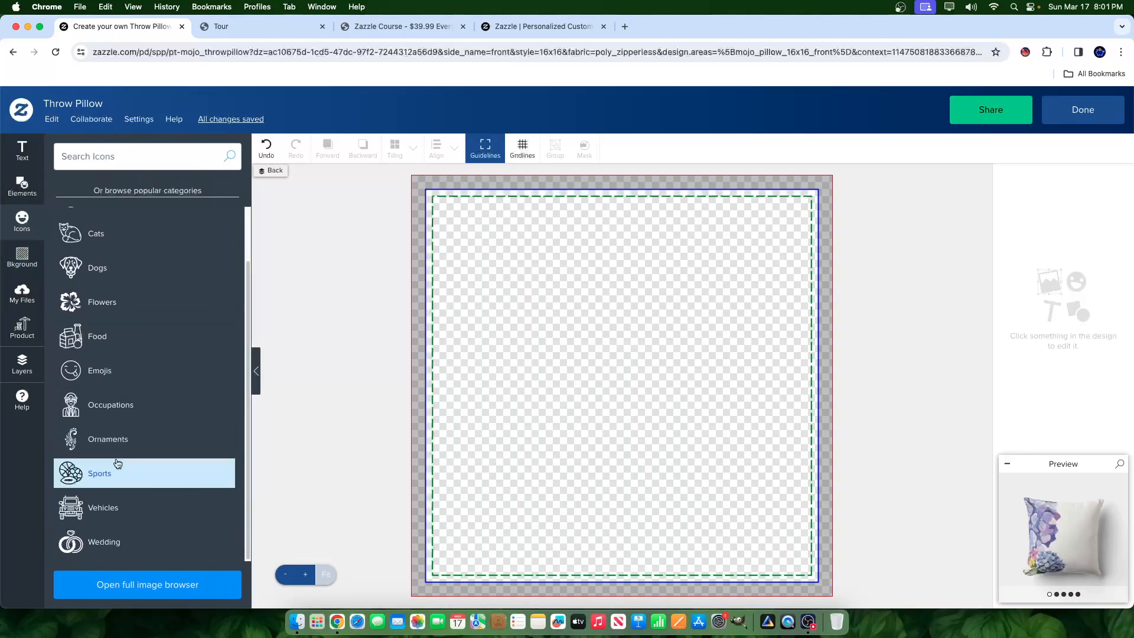
scroll(167, 406, up, 2)
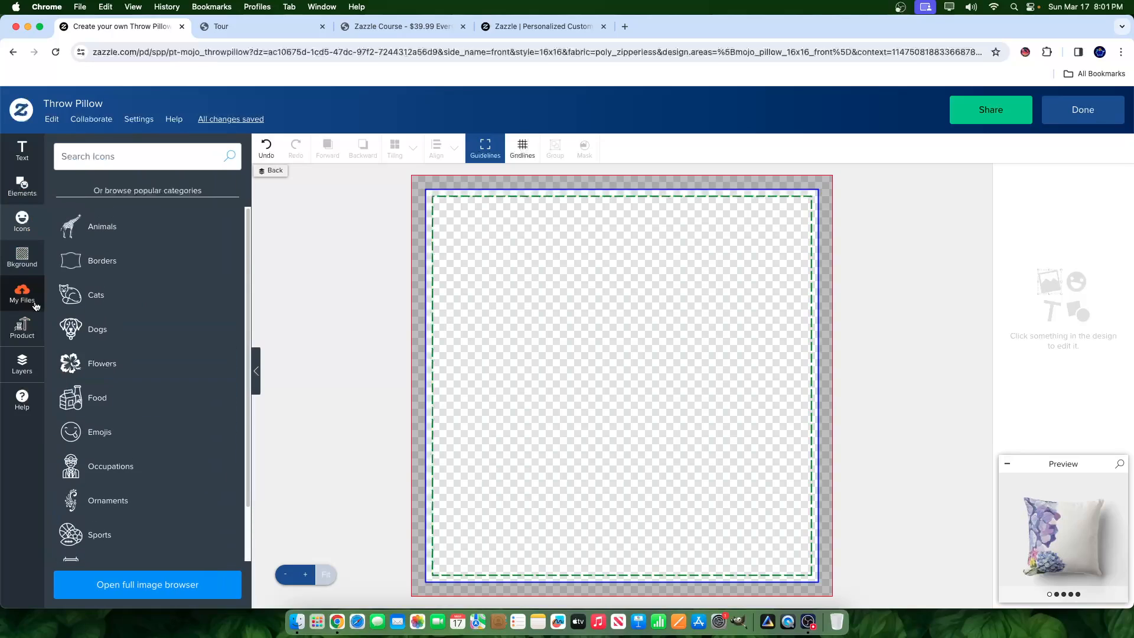
click(21, 186)
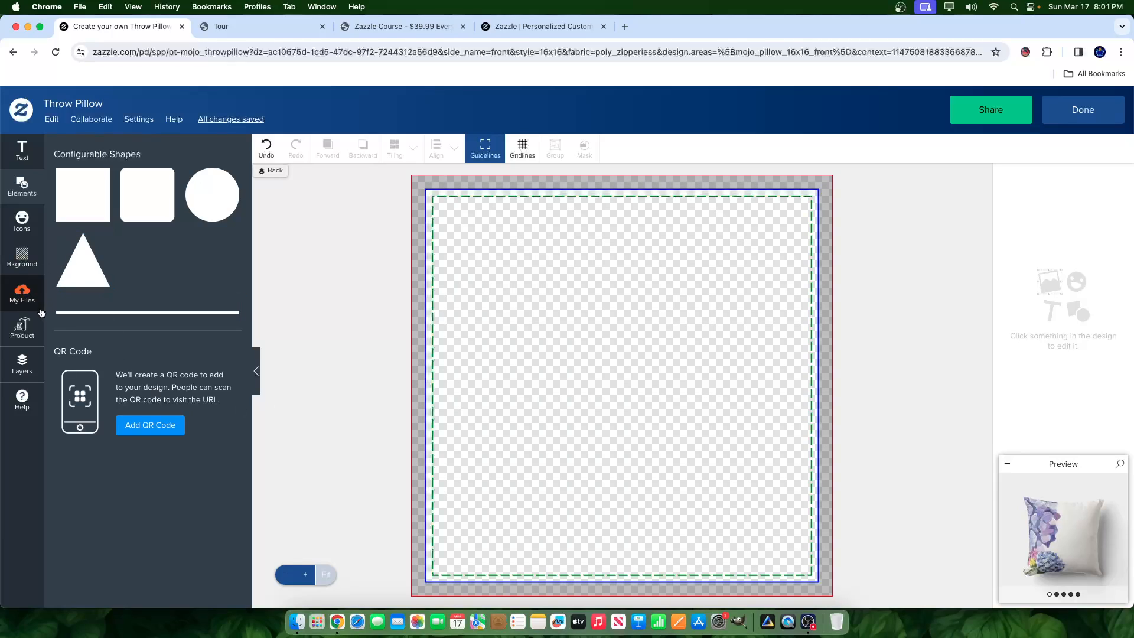
Step: Add the large purple hydrangea bloom from the uploaded images, shrink it and place it over the back's left edge
click(22, 292)
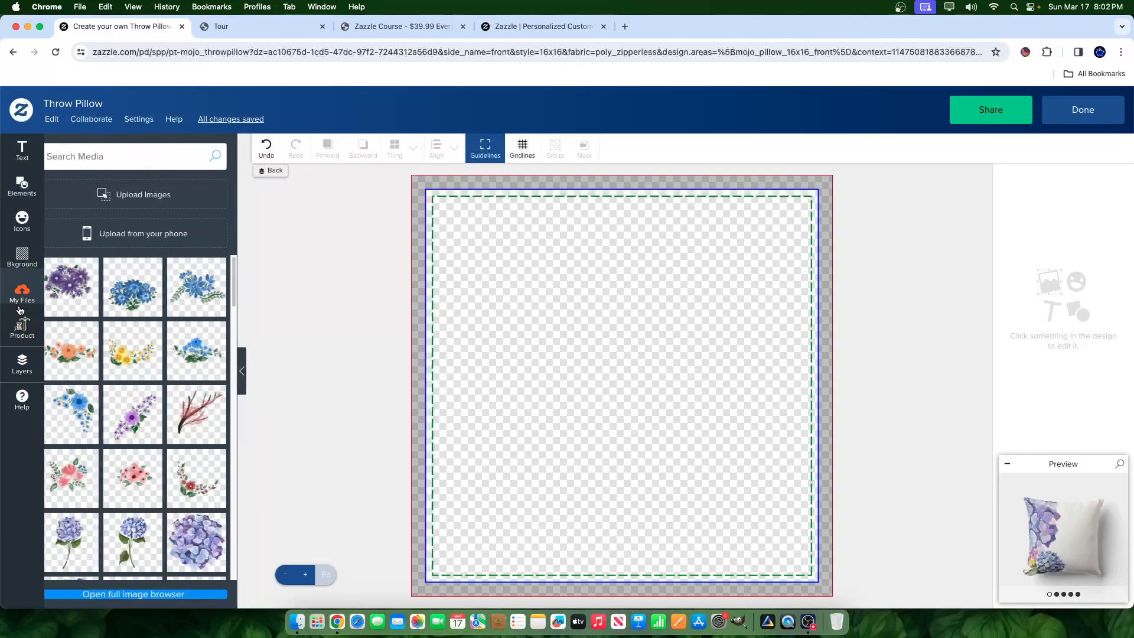
scroll(176, 434, down, 10)
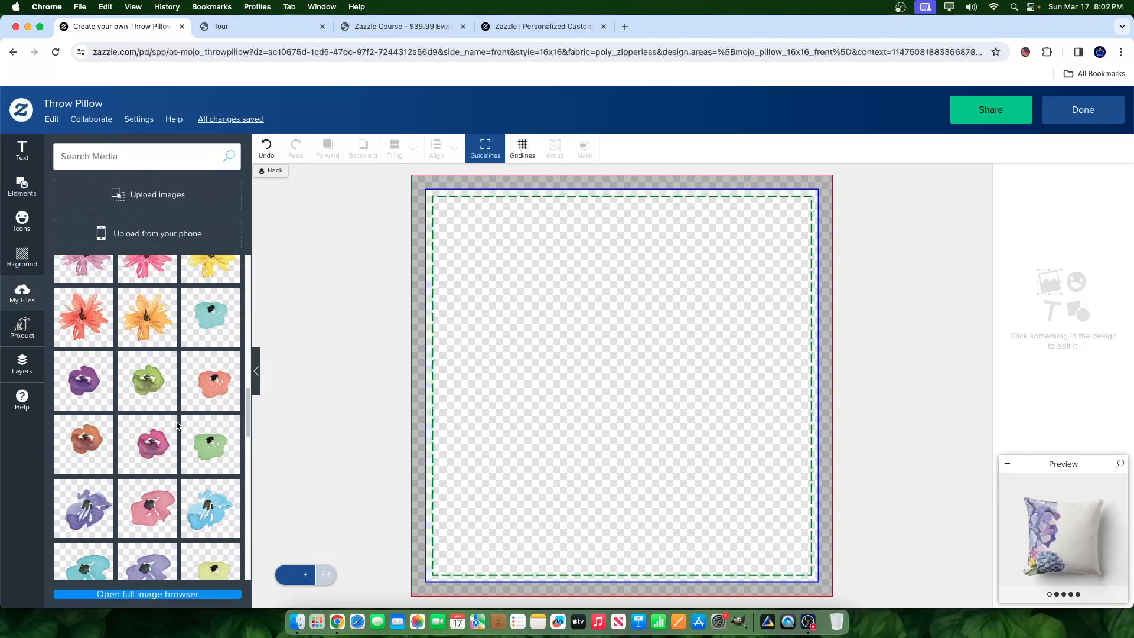
scroll(147, 486, up, 10)
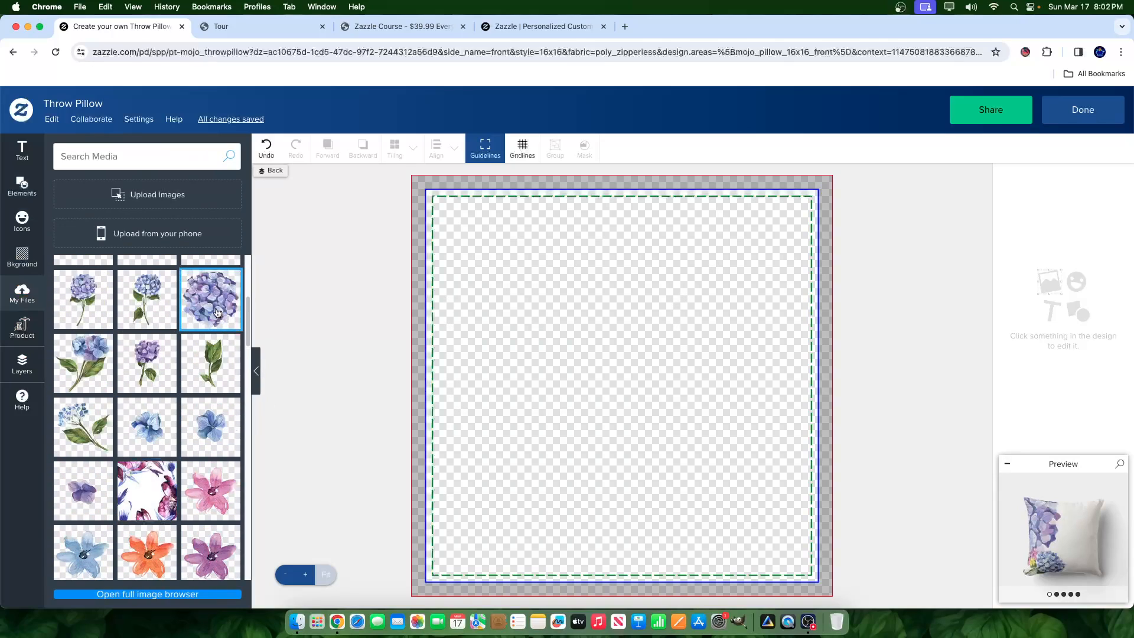
click(211, 298)
drag(564, 310, 591, 339)
drag(807, 194, 727, 260)
drag(595, 414, 503, 392)
Step: Add a purple blossom in the upper-right corner, an orange flower in the lower-right corner and a pink flower on the lower edge
click(86, 509)
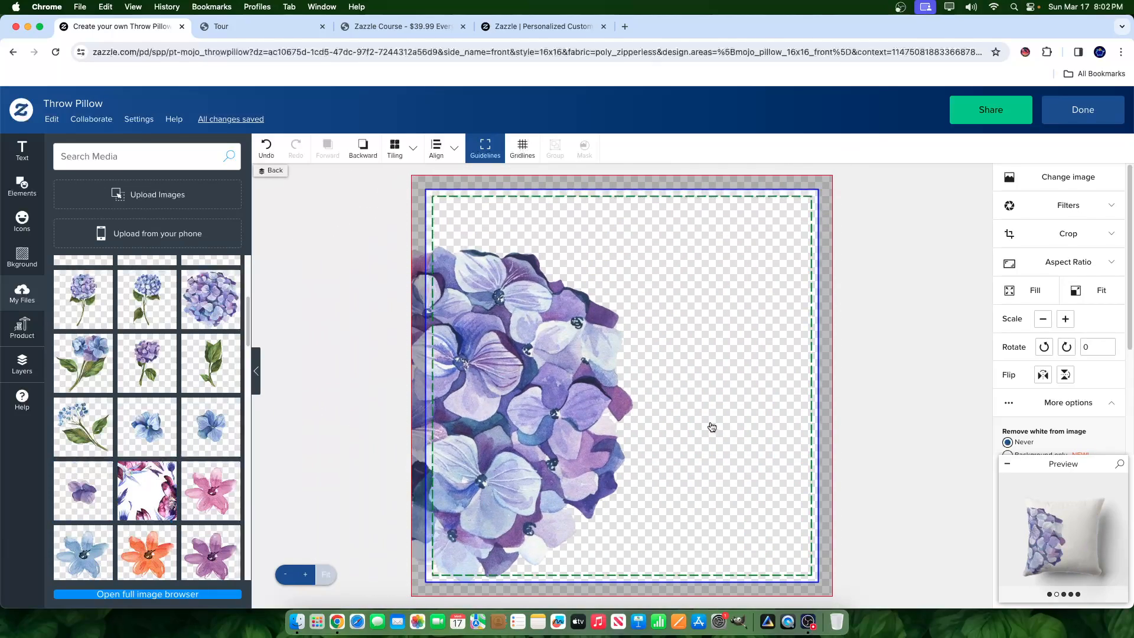
drag(667, 398, 826, 227)
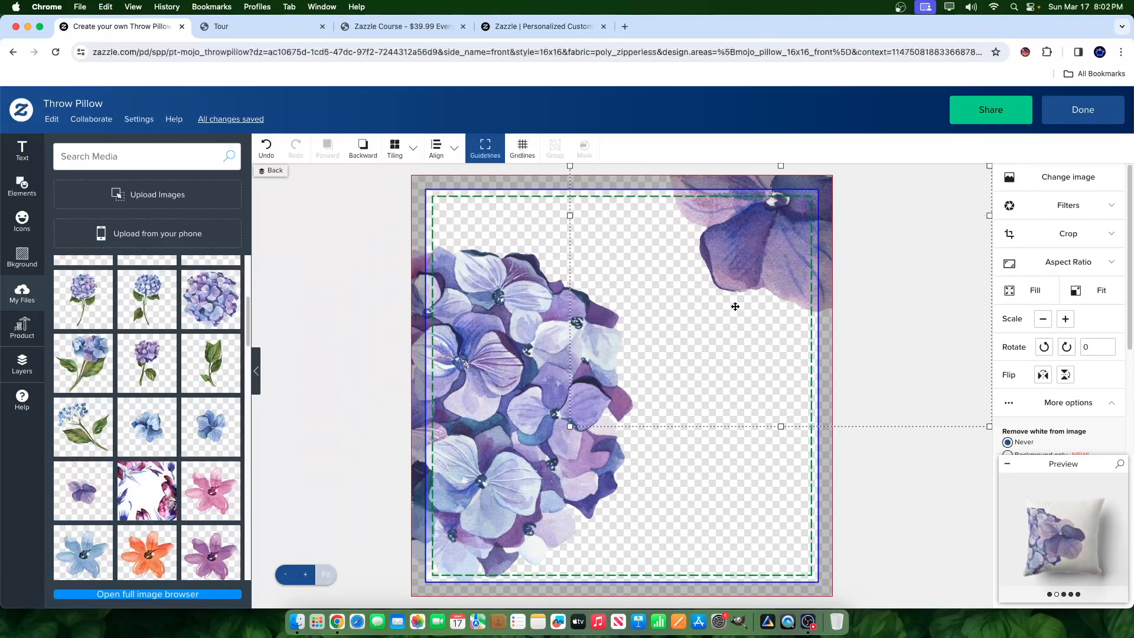
click(154, 536)
drag(700, 375, 875, 546)
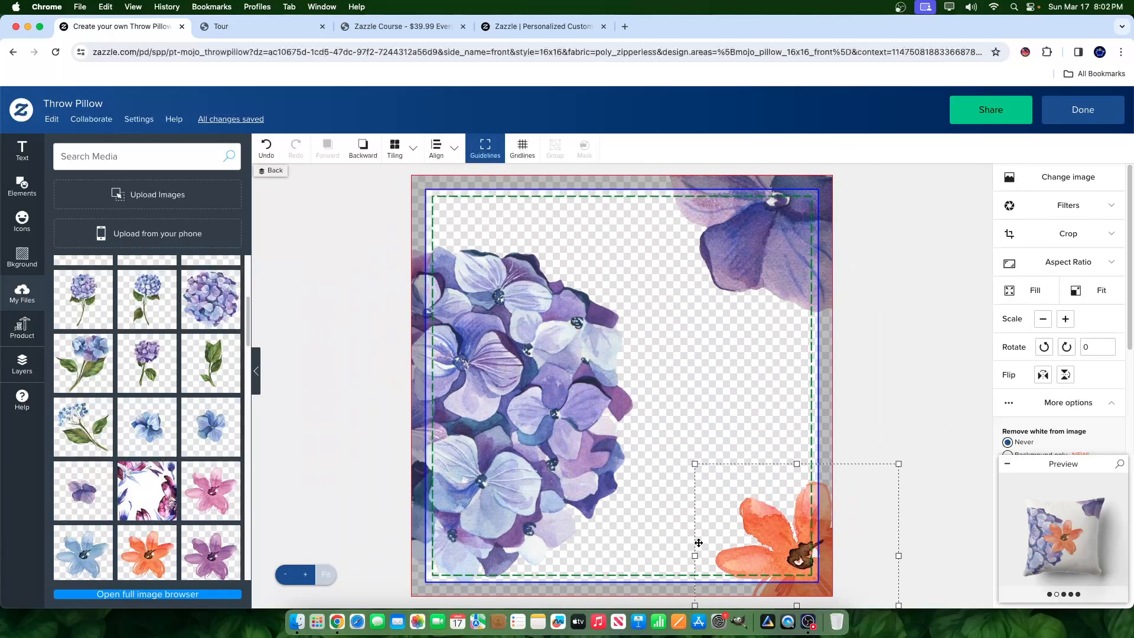
click(224, 495)
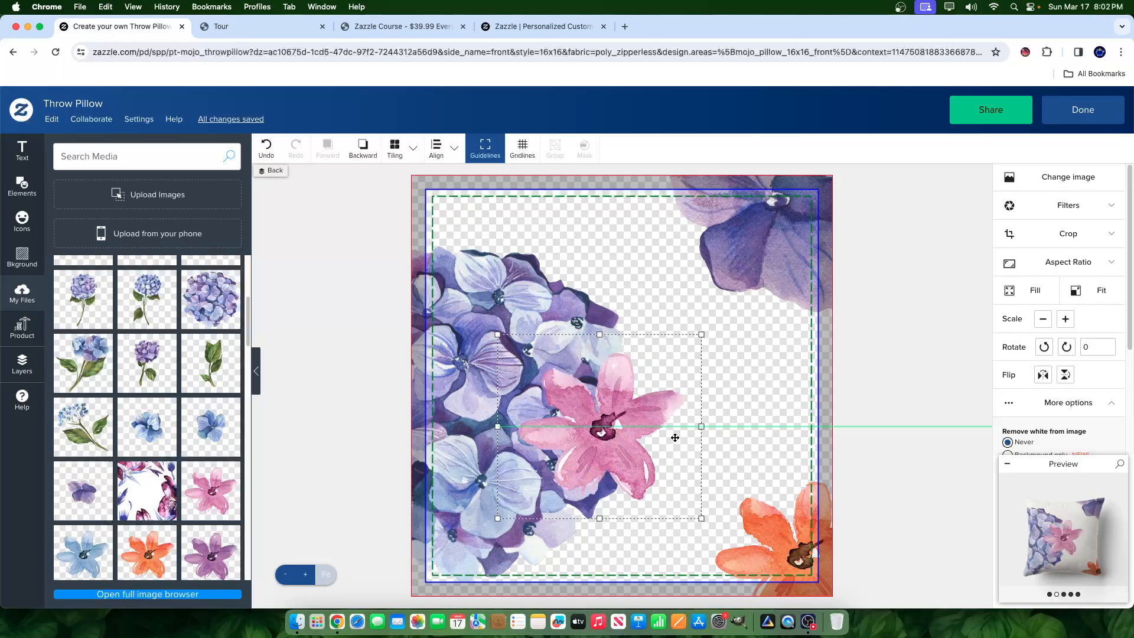
drag(673, 435, 599, 592)
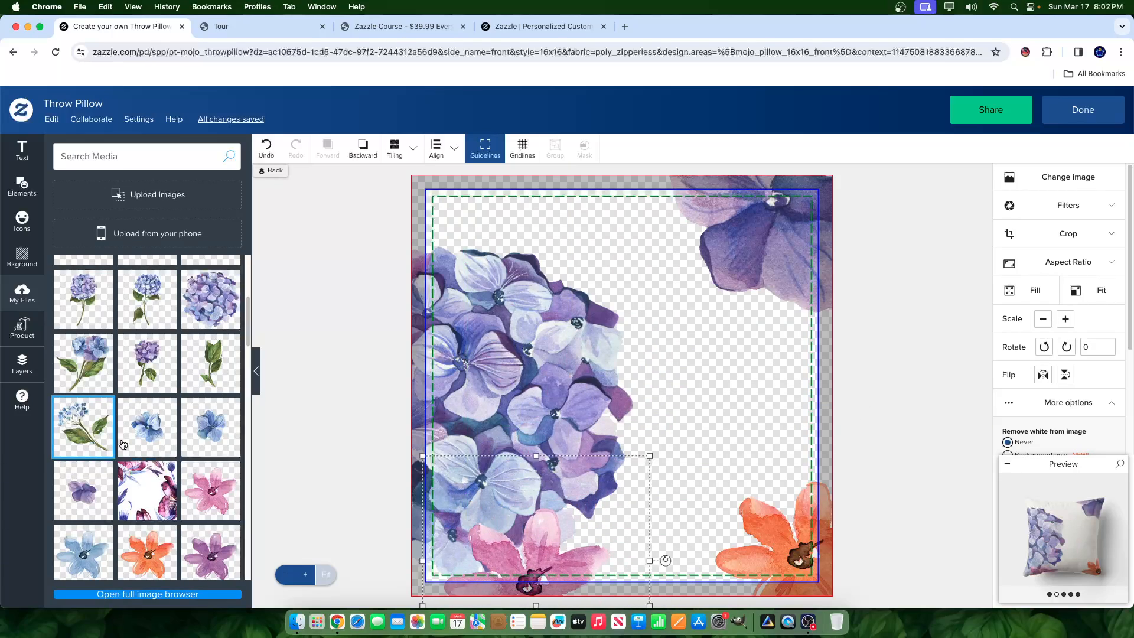
Step: Add the leafy stem with blue buds and reduce it to fit between the hydrangea and the orange flower
click(111, 442)
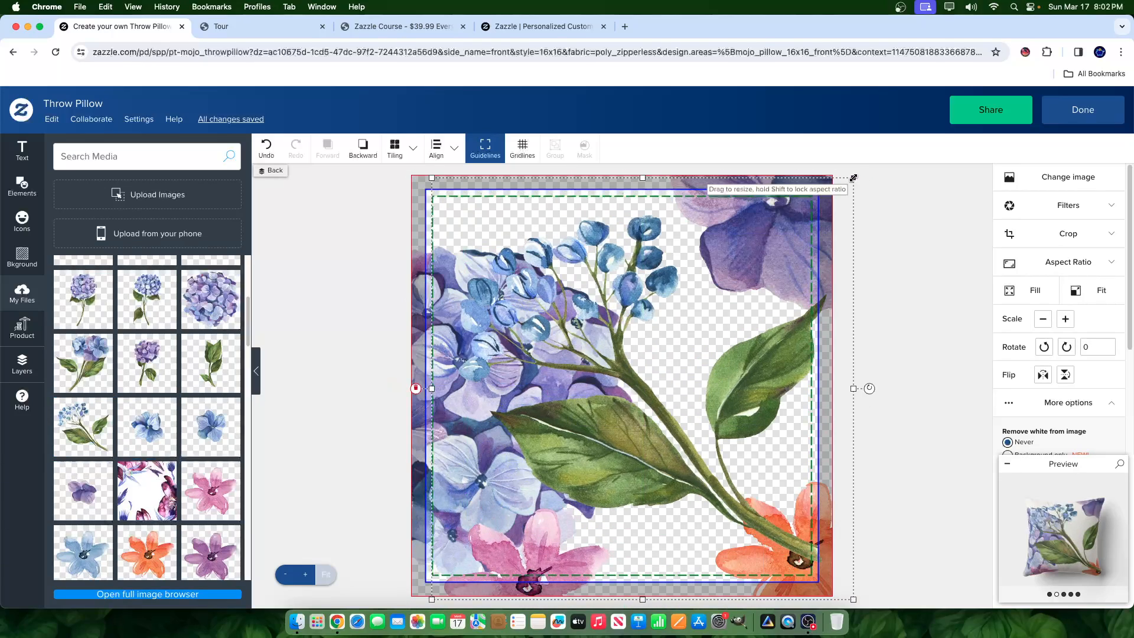
drag(853, 178, 781, 332)
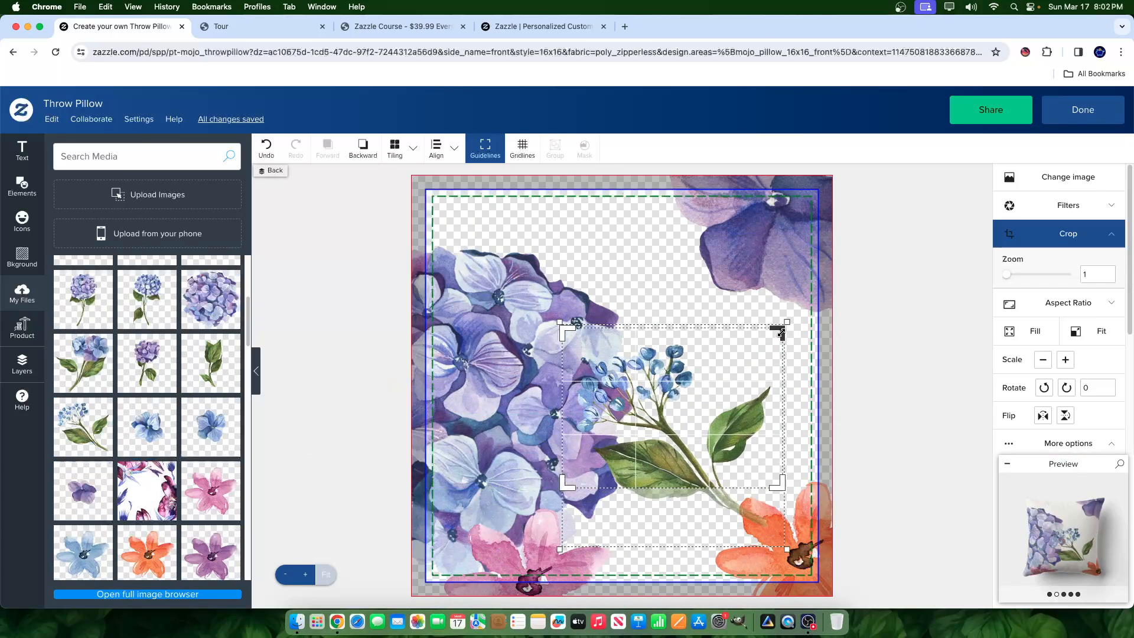
drag(783, 493, 798, 535)
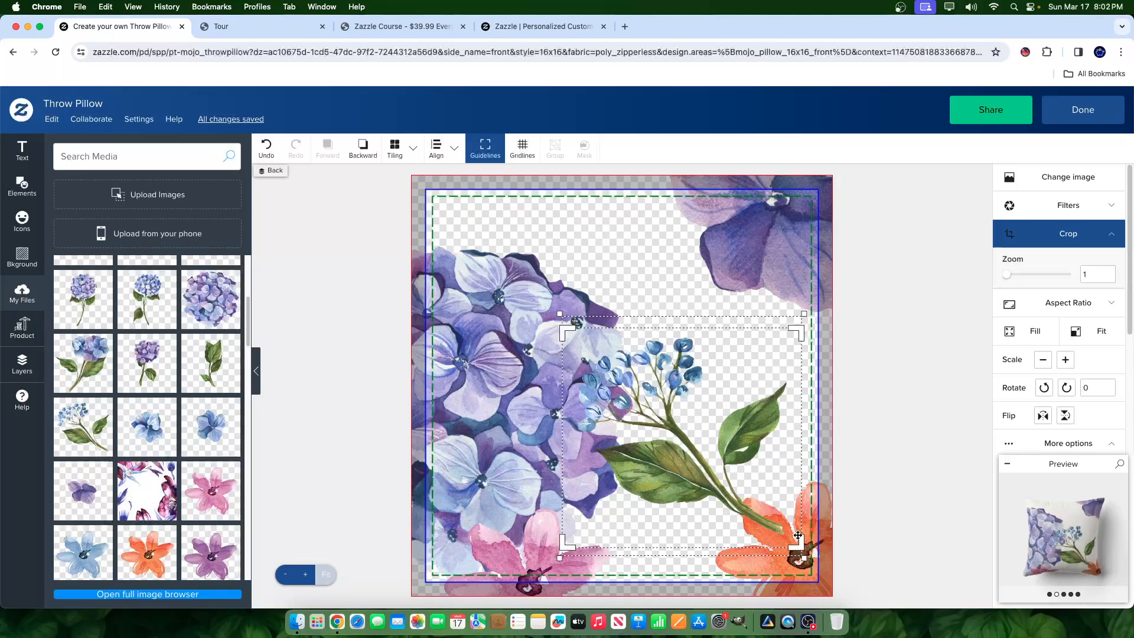
click(644, 289)
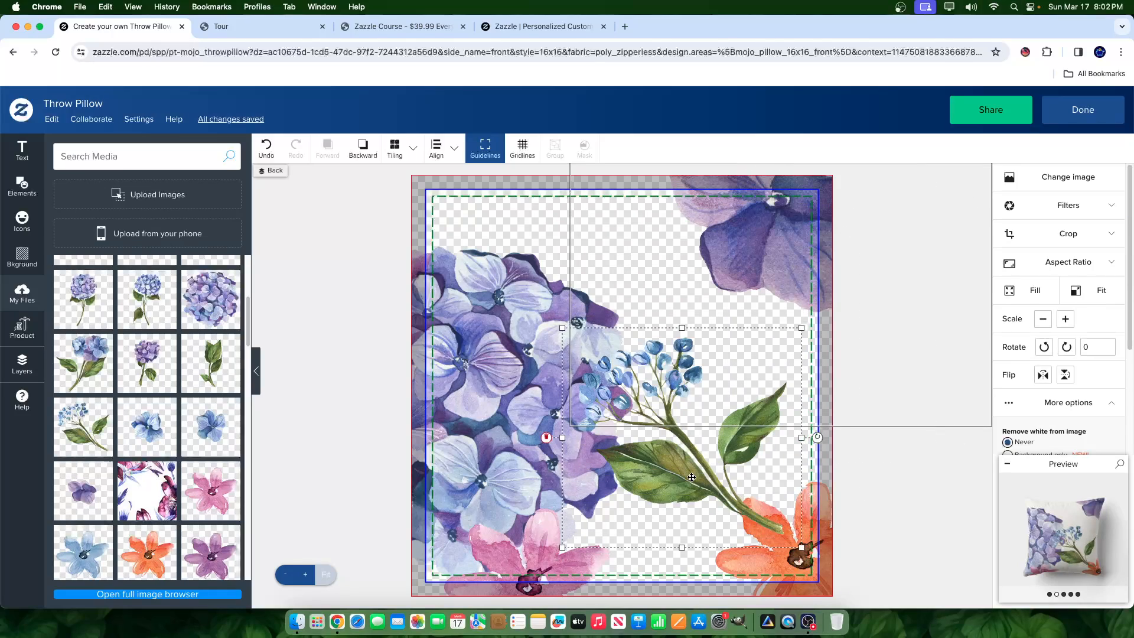
Step: Move the blue-bud stem to the pillow's right edge and rotate it to -36.75 degrees
drag(692, 472, 768, 452)
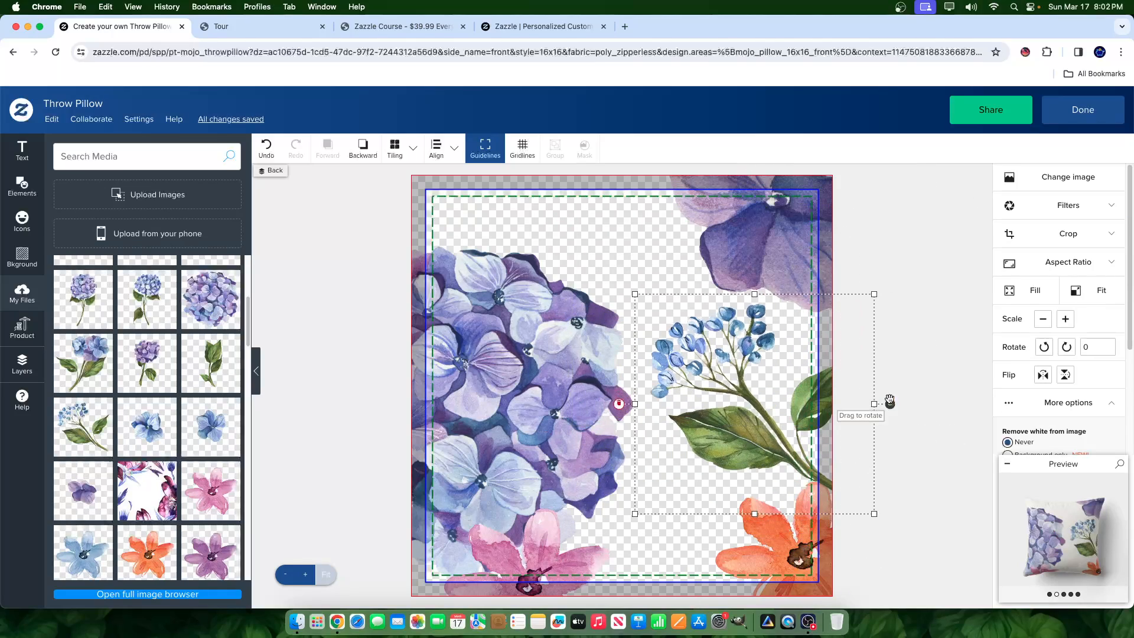
drag(890, 404, 862, 322)
drag(918, 396, 889, 373)
Step: Add the yellow flower, move it into the upper-left corner above the hydrangea and enlarge it
scroll(148, 530, down, 5)
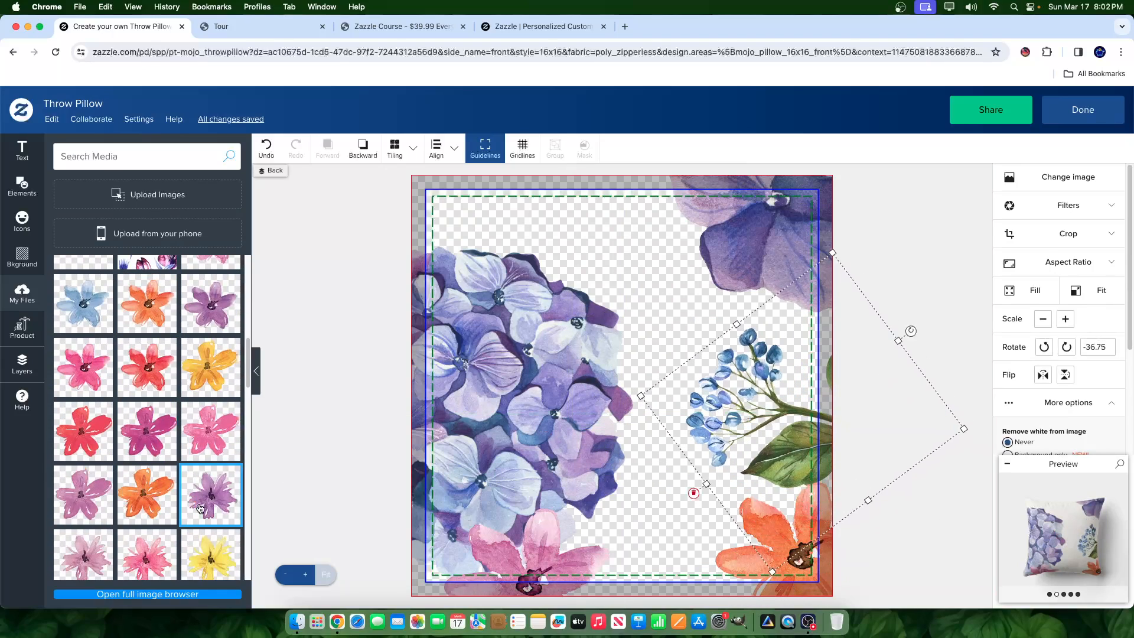
click(223, 552)
drag(608, 354, 442, 224)
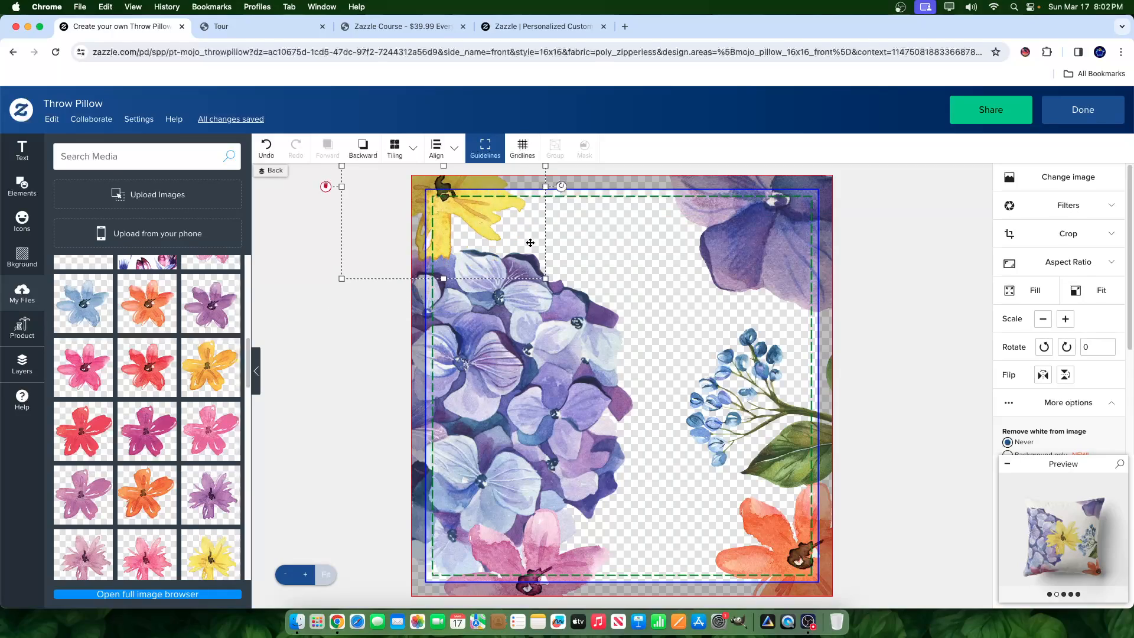
drag(545, 278, 605, 332)
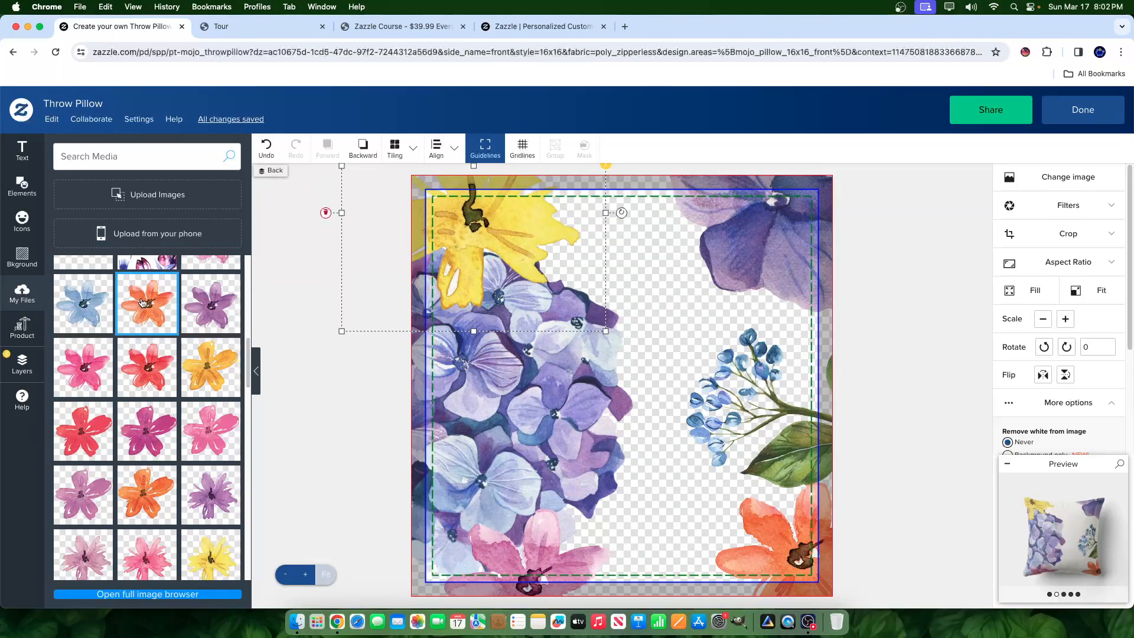
Step: Add the blue five-petal flower, enlarge it and place it on the upper edge between the yellow and purple flowers
click(83, 303)
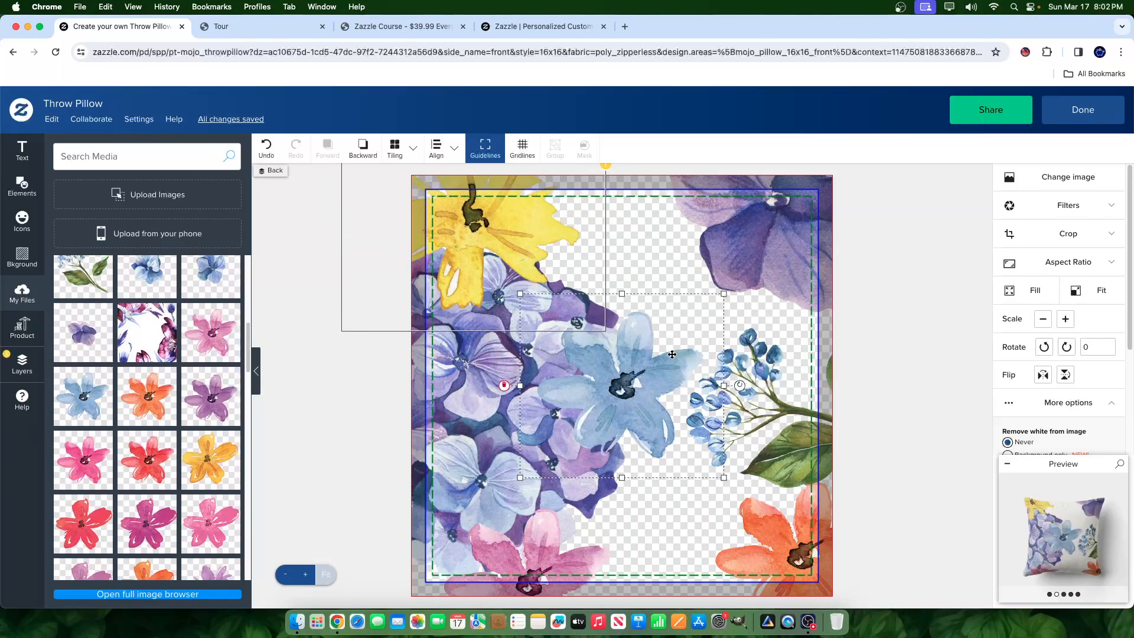
drag(672, 354, 648, 226)
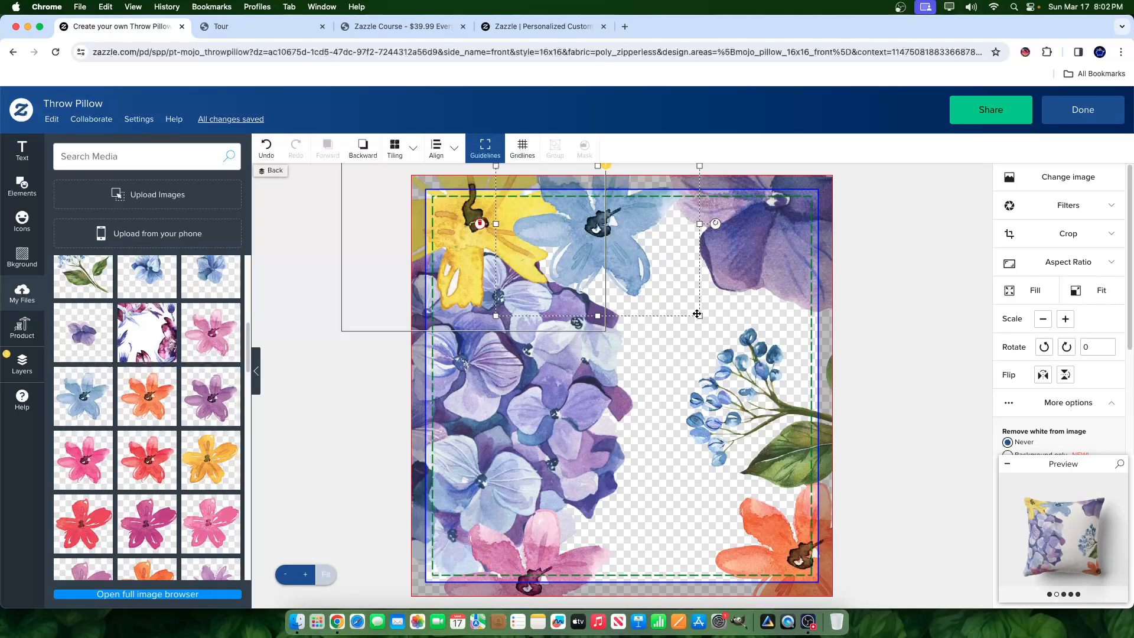
drag(701, 317, 665, 260)
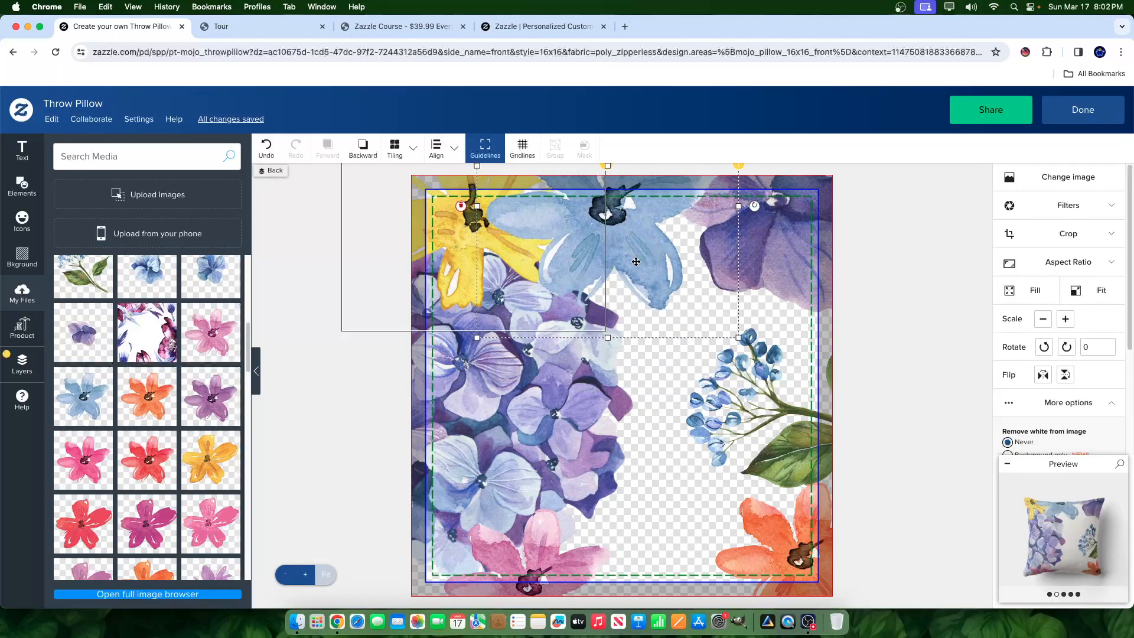
Step: Add the light blue flower, rotate it to -126.75 degrees and place it on the lower edge between the pink and orange flowers
scroll(113, 376, down, 5)
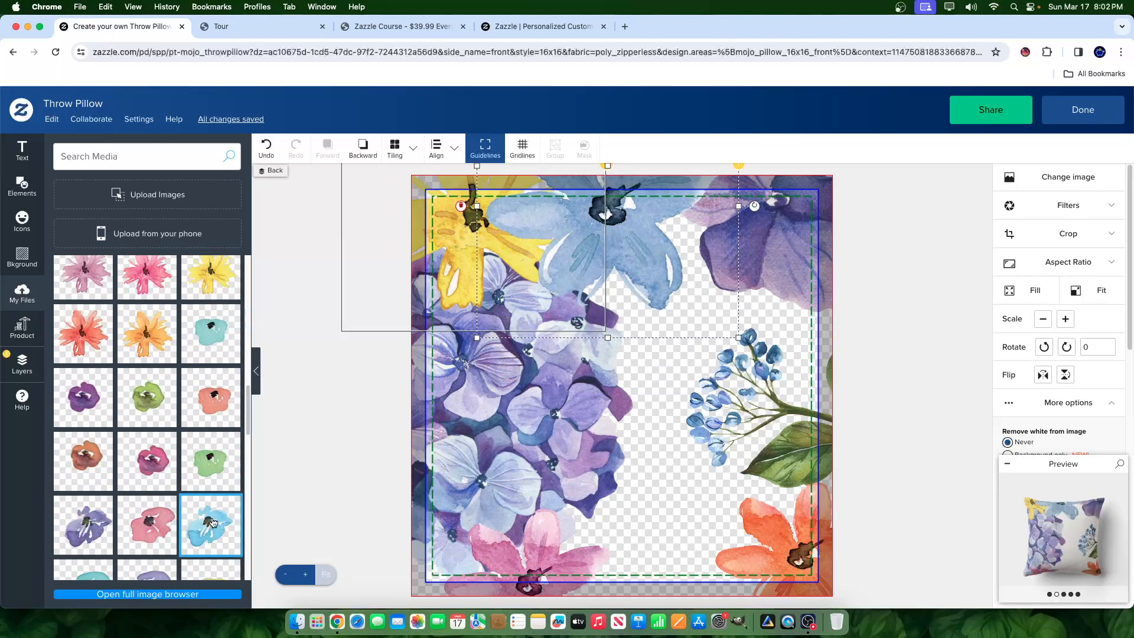
click(213, 522)
drag(572, 454, 595, 541)
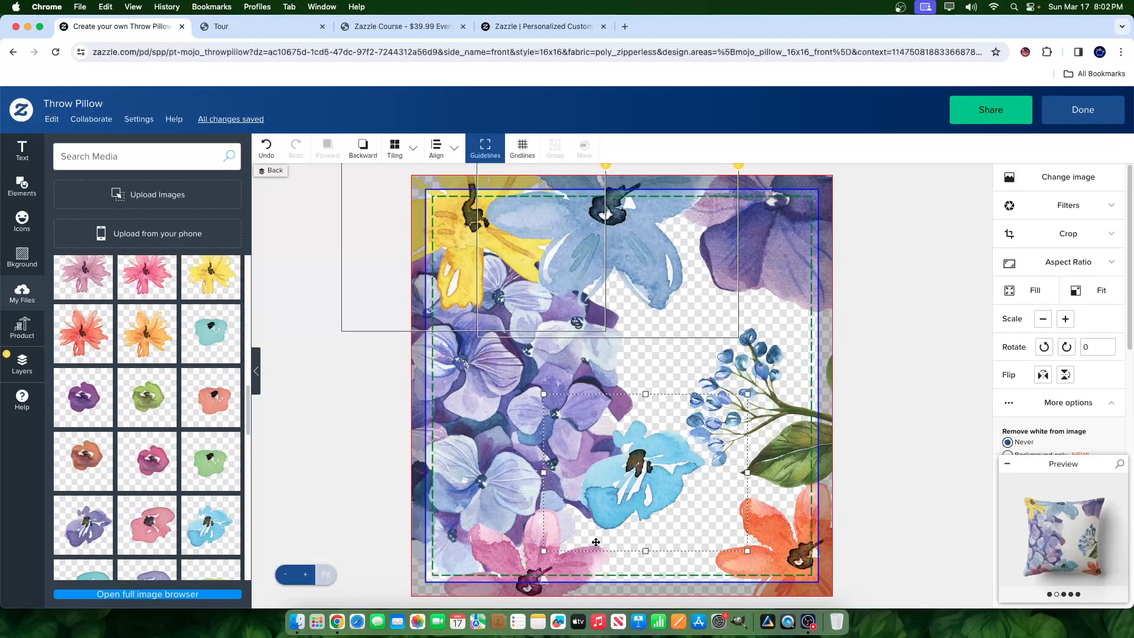
drag(765, 472, 565, 362)
drag(646, 476, 641, 577)
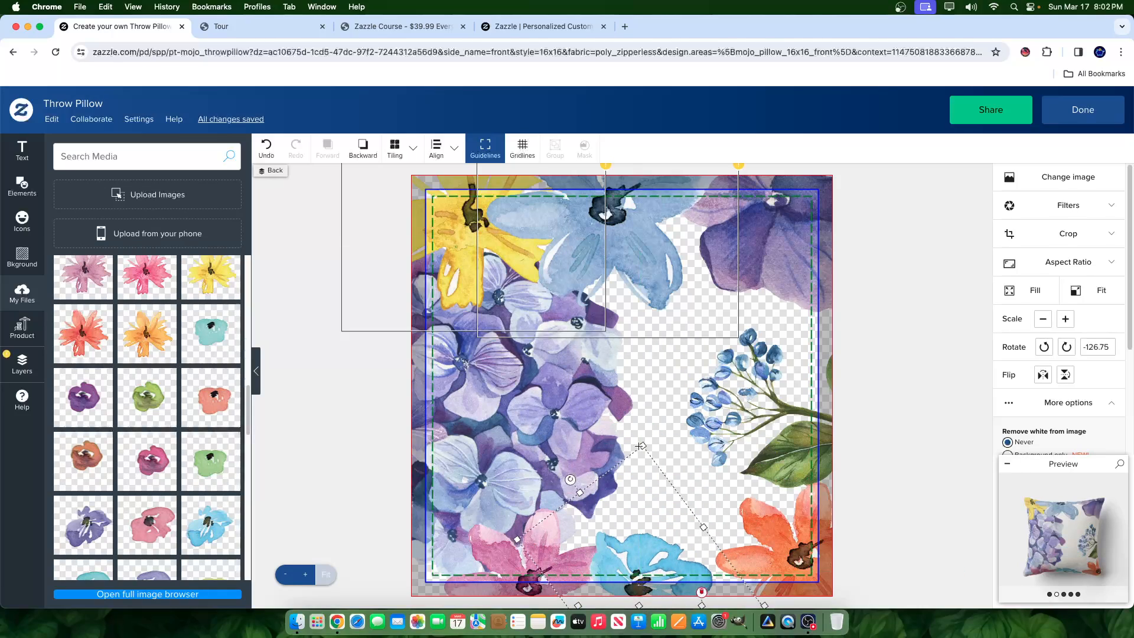
Step: Enlarge the light blue flower, move it into the lower-left corner and enlarge the pink flower beside it
drag(642, 445, 642, 404)
drag(670, 546, 454, 561)
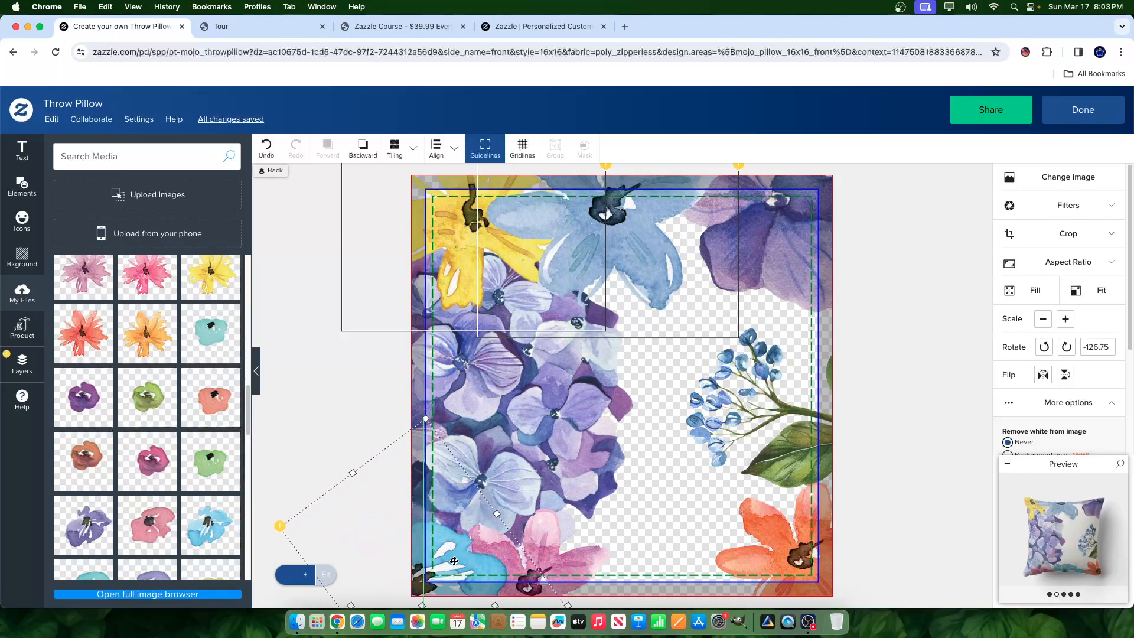
click(598, 564)
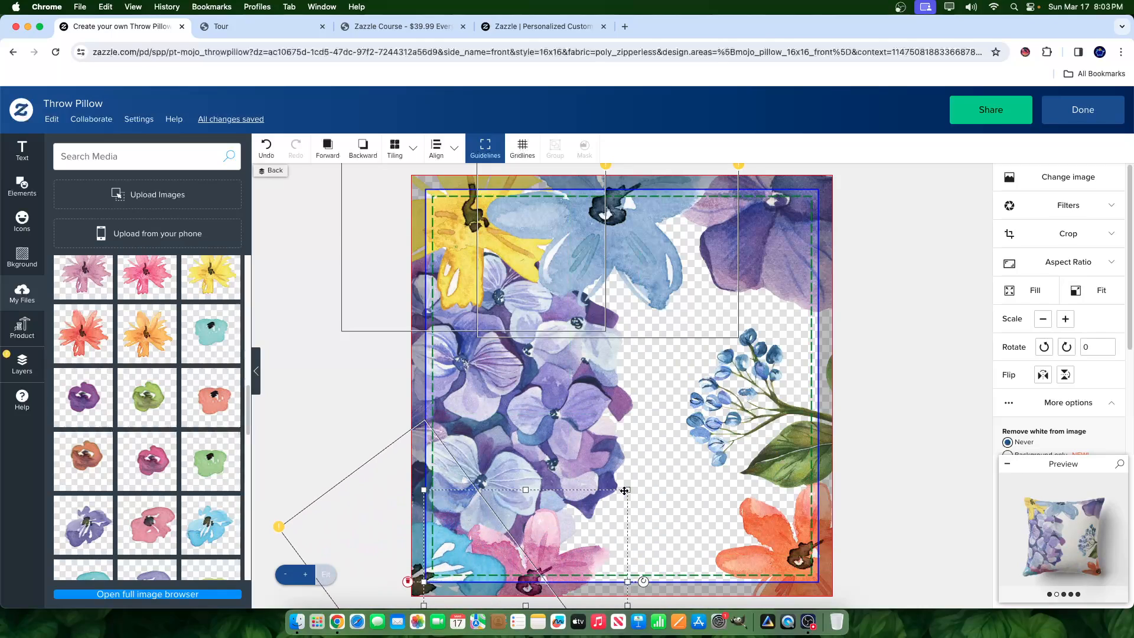
drag(624, 490, 677, 463)
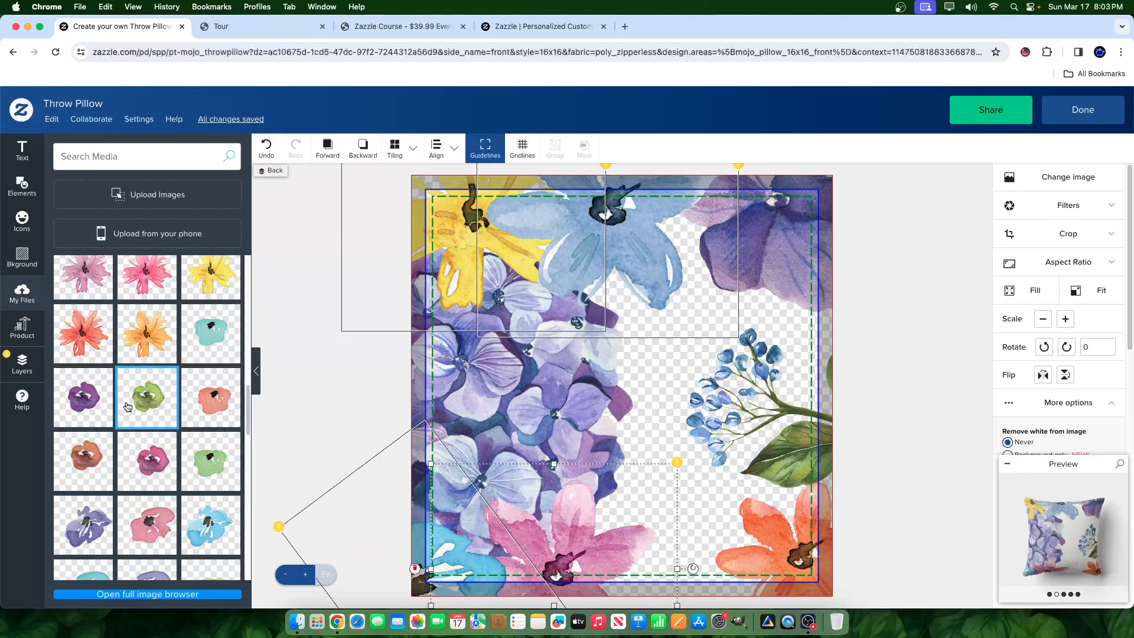
Step: Add the blue hydrangea with a stem, shrink it and place it on the lower edge between the pink and orange flowers
scroll(127, 406, down, 10)
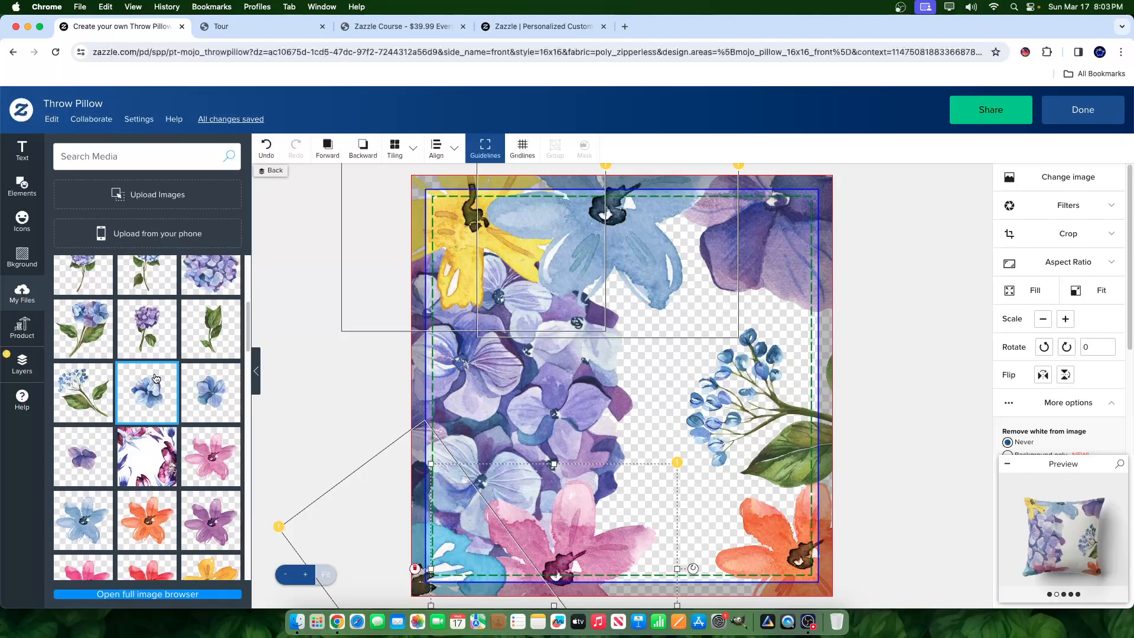
scroll(177, 375, up, 3)
click(138, 386)
drag(623, 369, 689, 524)
drag(891, 333, 742, 535)
drag(643, 555, 689, 493)
Step: Adjust the stemmed hydrangea's size and position so it fits in the gap between the pink and orange flowers
click(1059, 234)
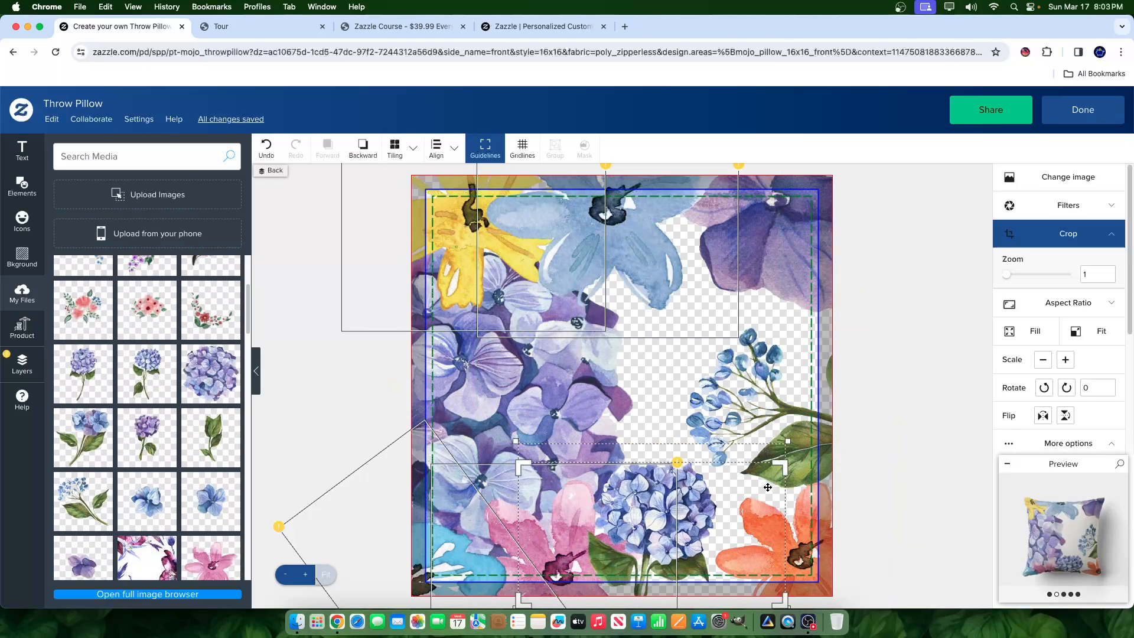
drag(788, 443, 723, 457)
click(913, 436)
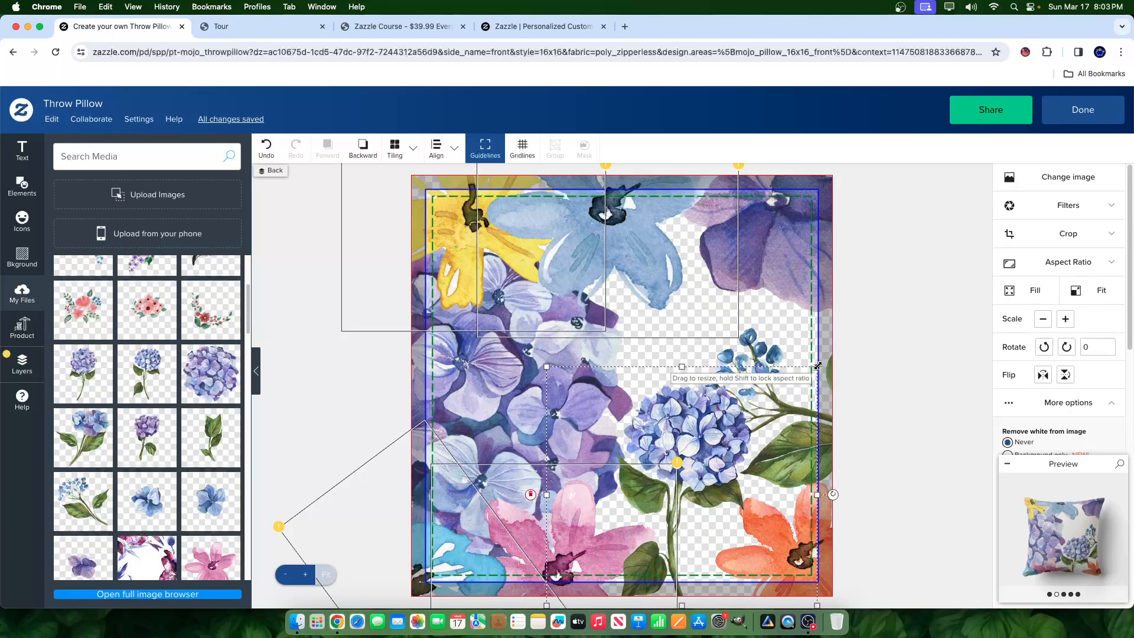
drag(818, 367, 693, 481)
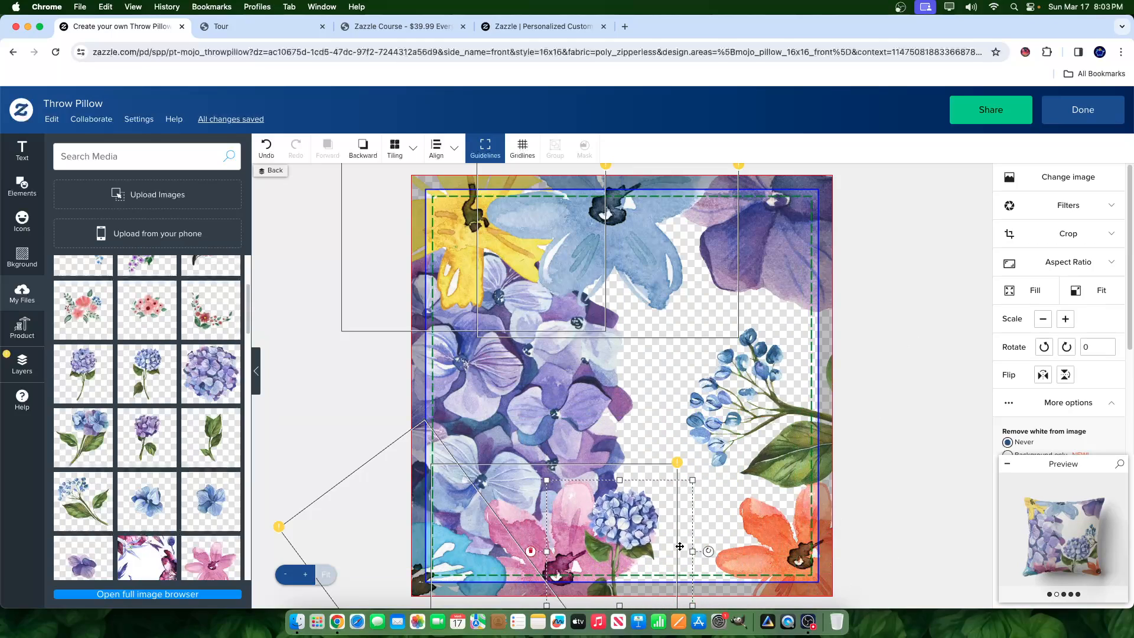
drag(628, 530, 662, 526)
click(728, 476)
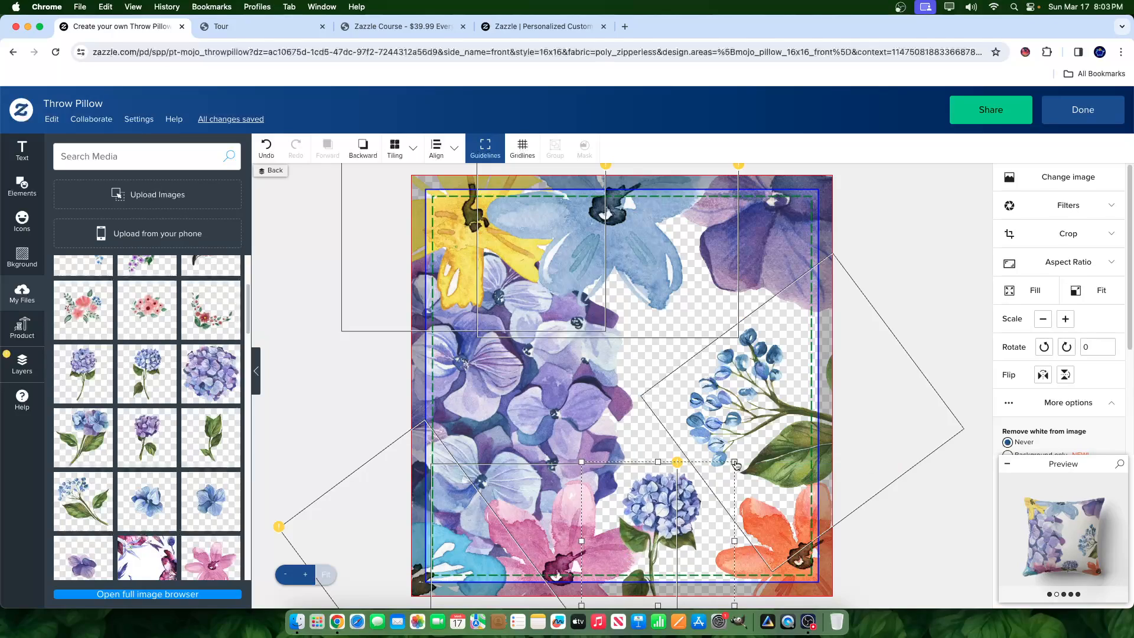
click(701, 523)
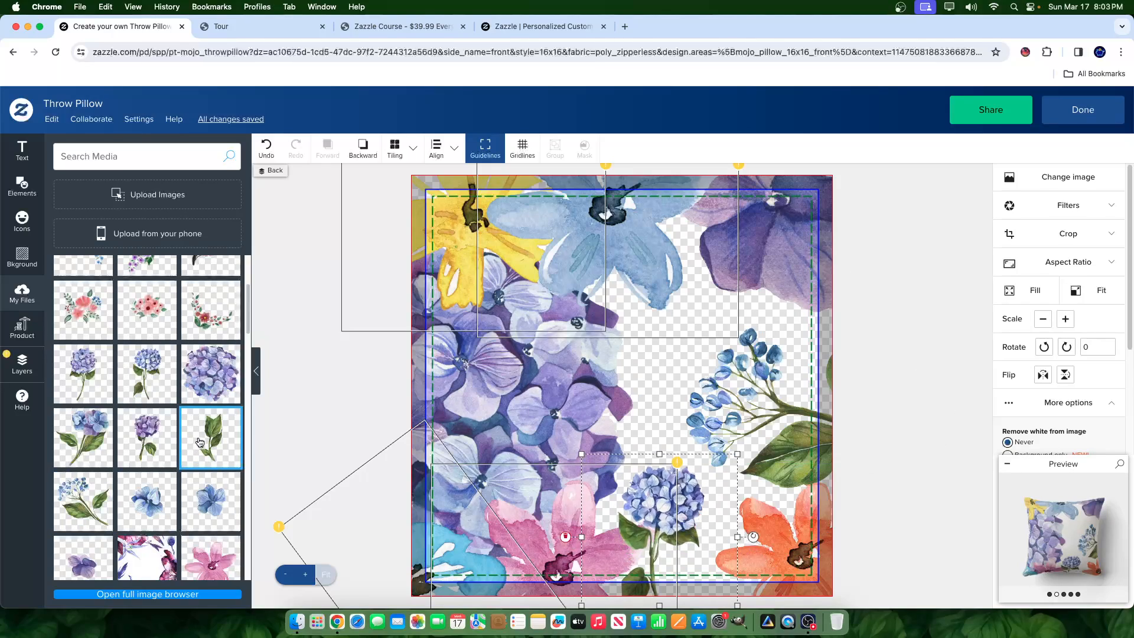
Step: Add the green leaf branch, rotate it to -82.62 degrees and place it in the lower-right corner of the pillow
click(236, 442)
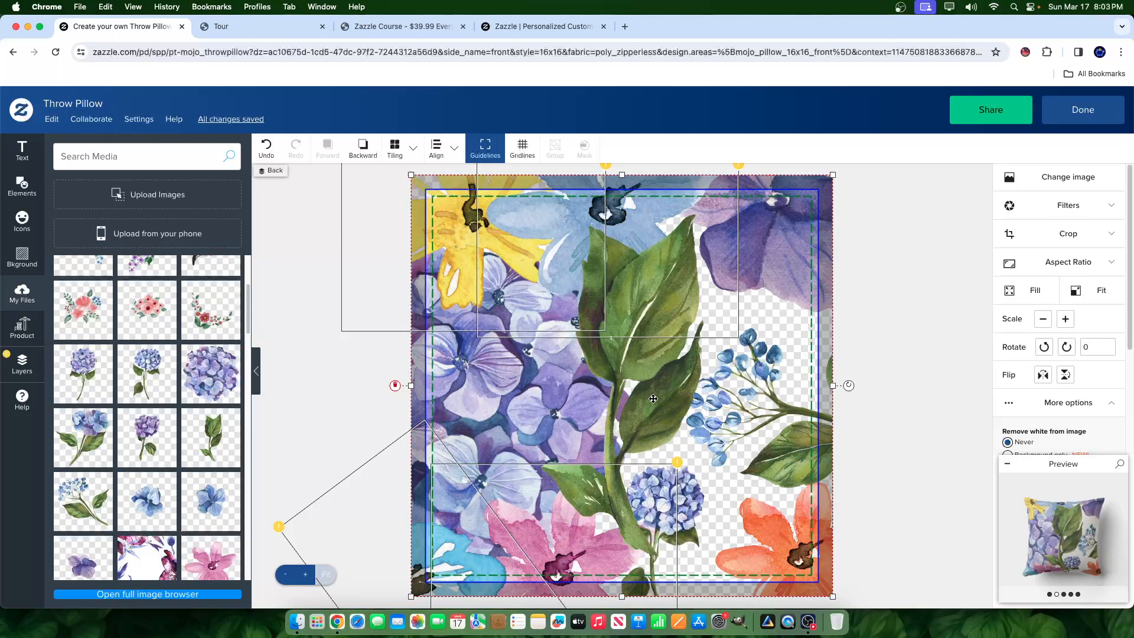
drag(848, 385, 844, 210)
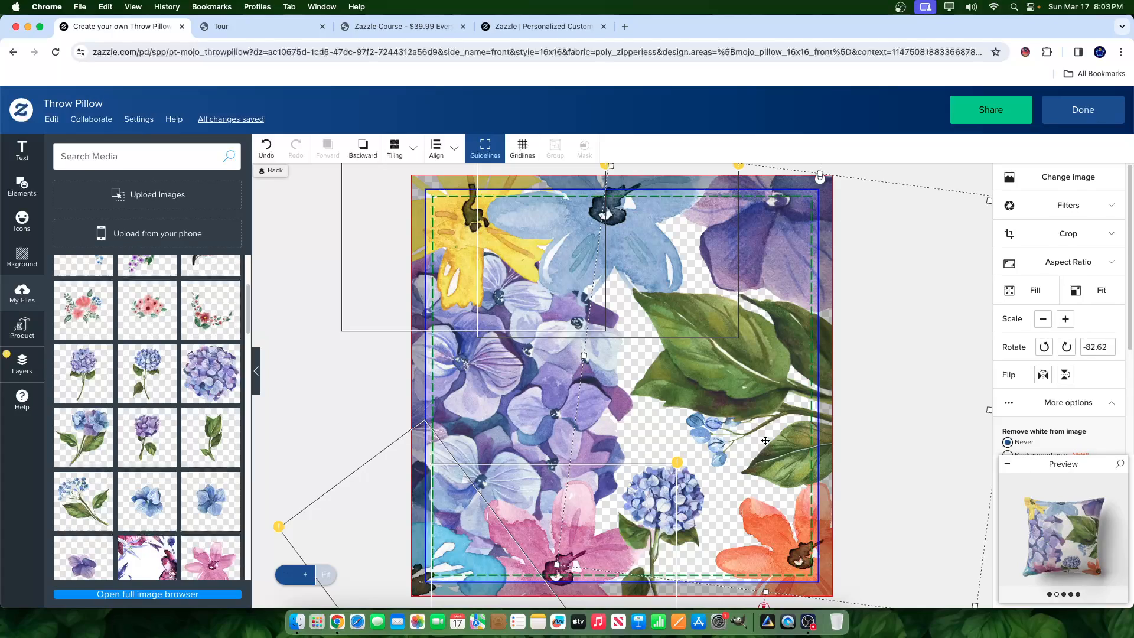
drag(765, 440, 827, 590)
Step: Add the yellow flower spray, rotate it to -135.01 degrees, shrink it and place it along the right edge above the blue buds
scroll(165, 407, up, 3)
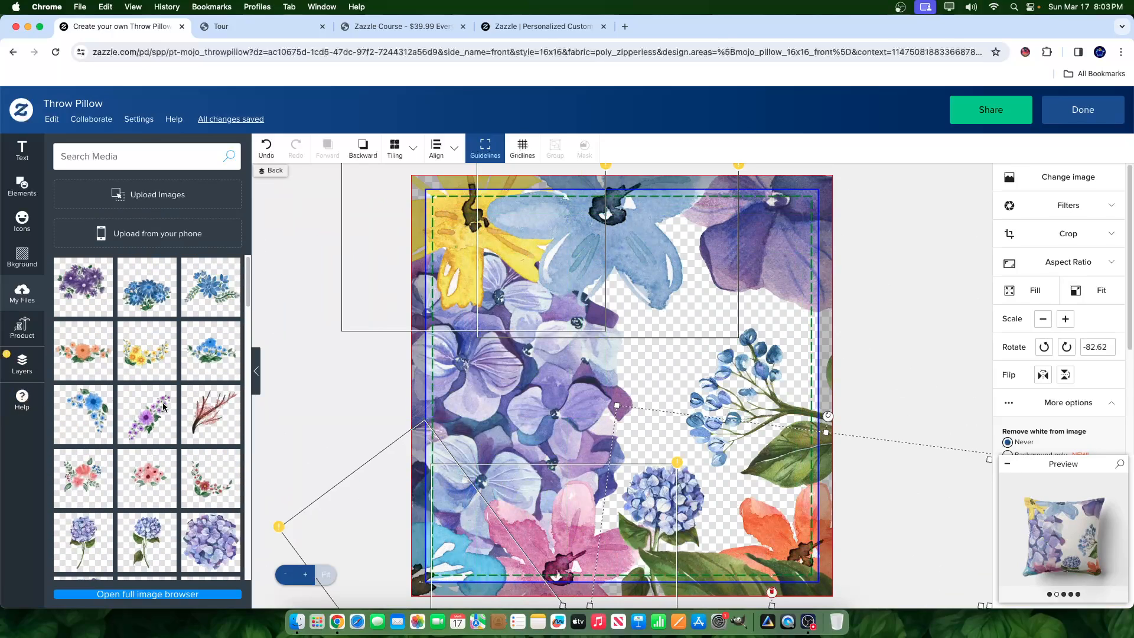
click(139, 350)
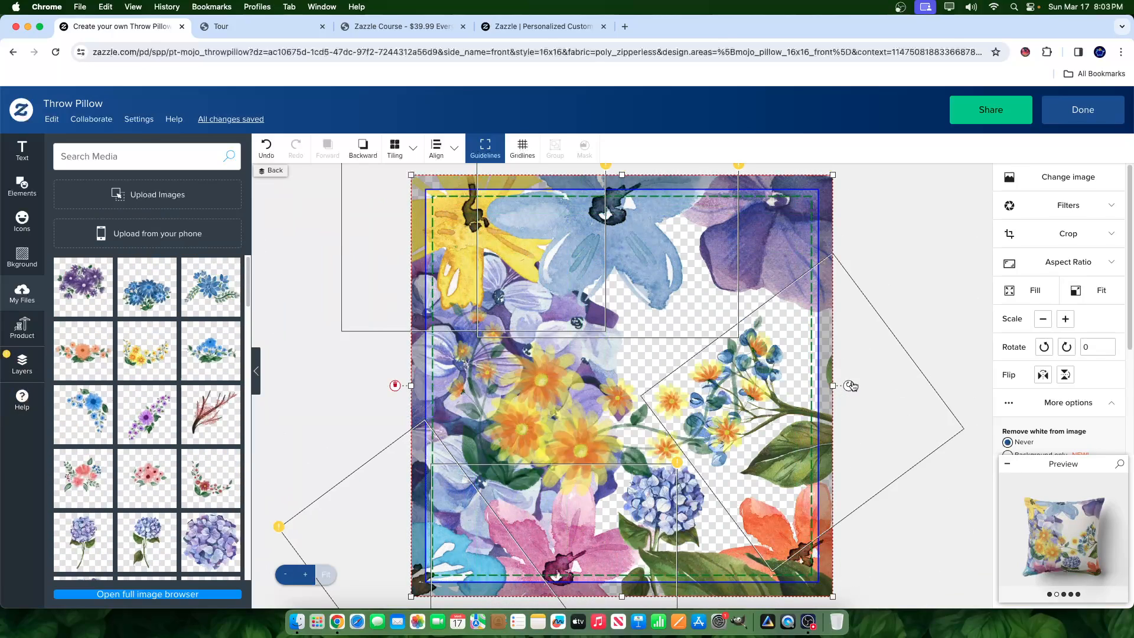
drag(849, 385, 537, 299)
drag(686, 445, 745, 391)
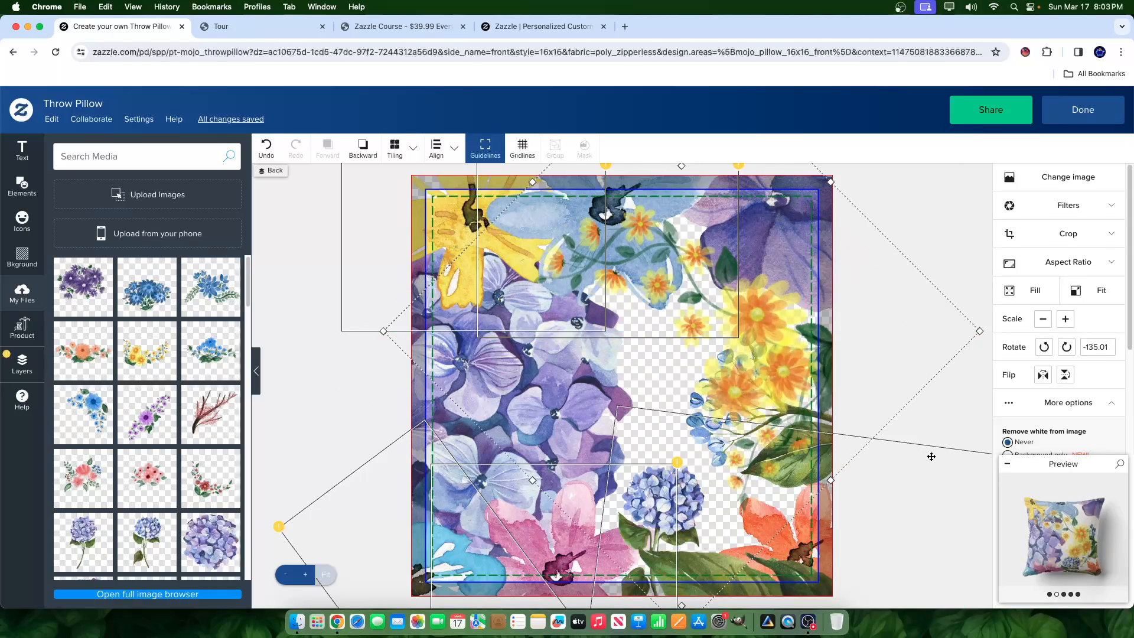
drag(980, 330, 878, 332)
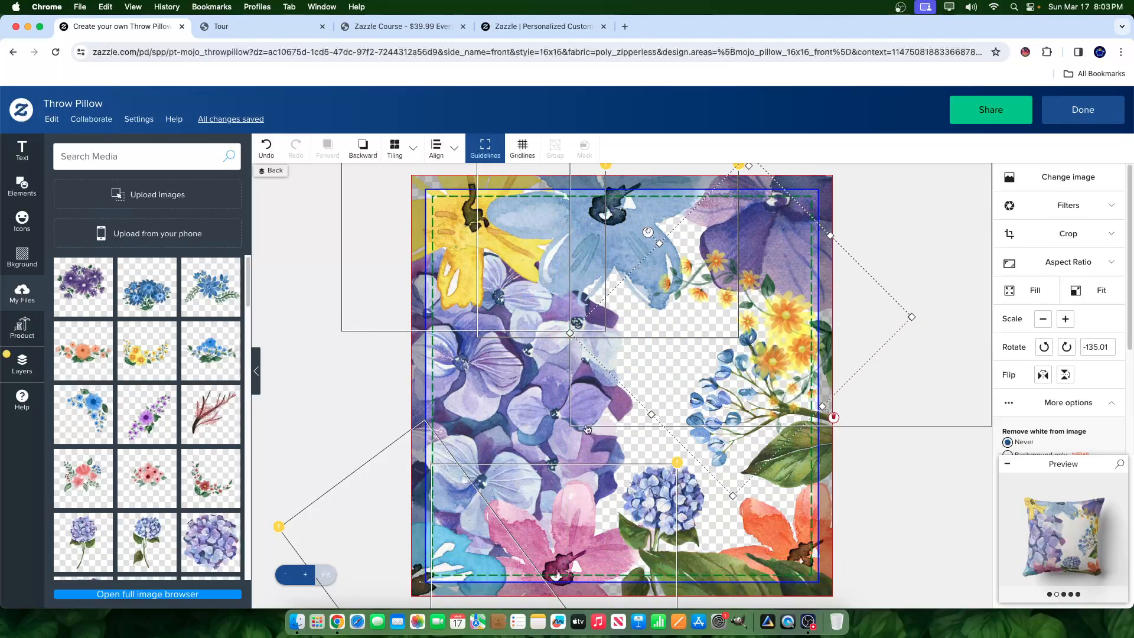
Step: Browse the uploaded images for another flower to fill the border
scroll(184, 471, down, 5)
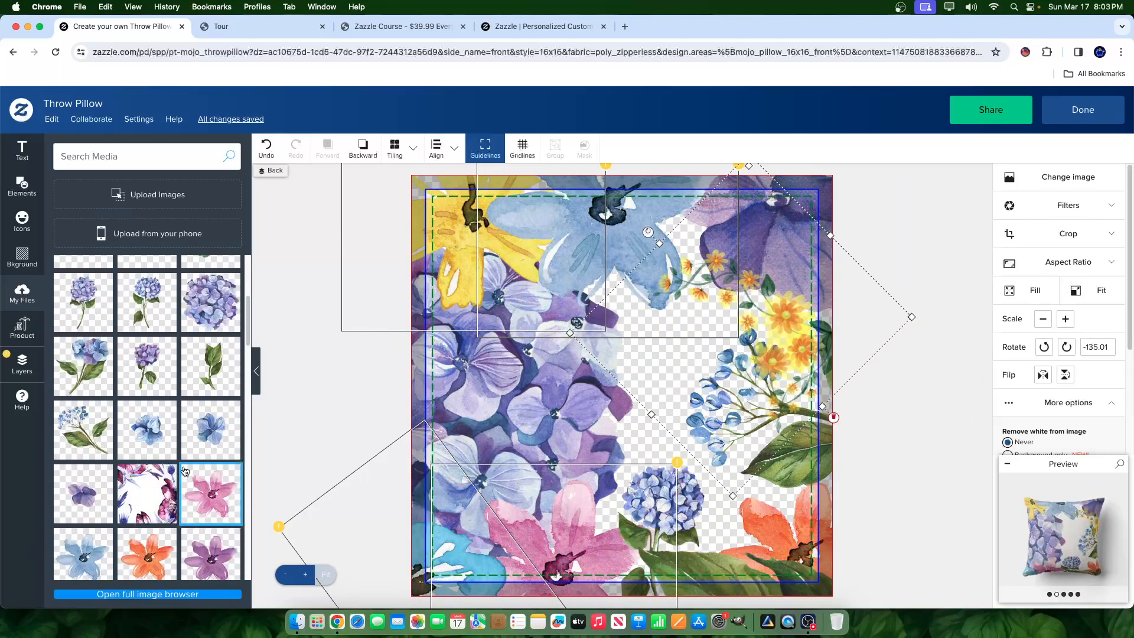
scroll(186, 430, up, 5)
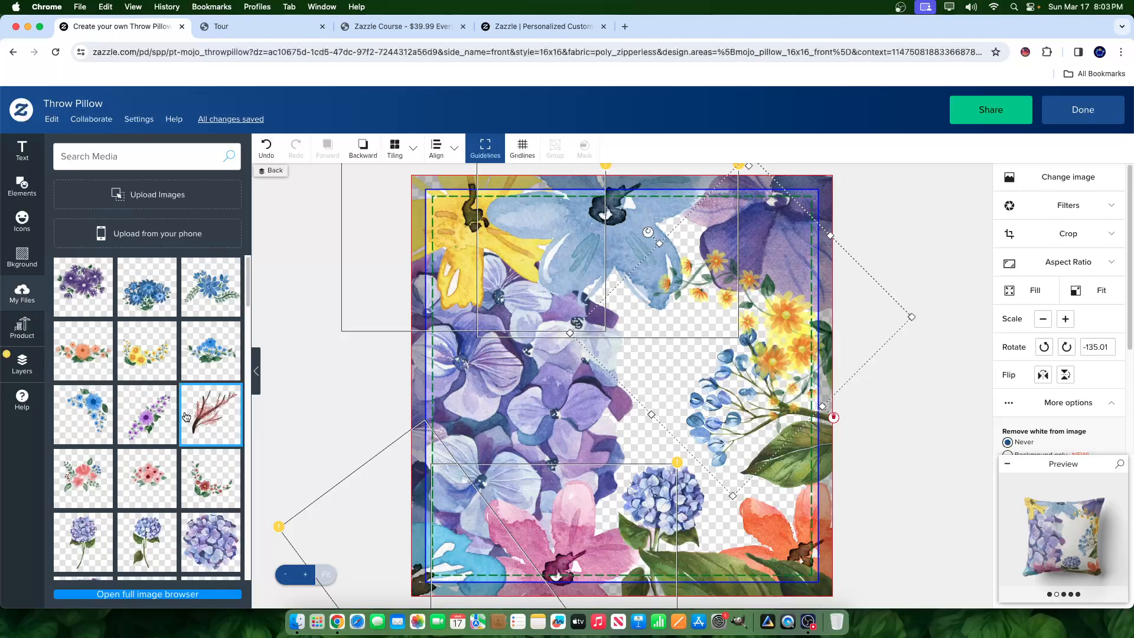
scroll(147, 319, down, 15)
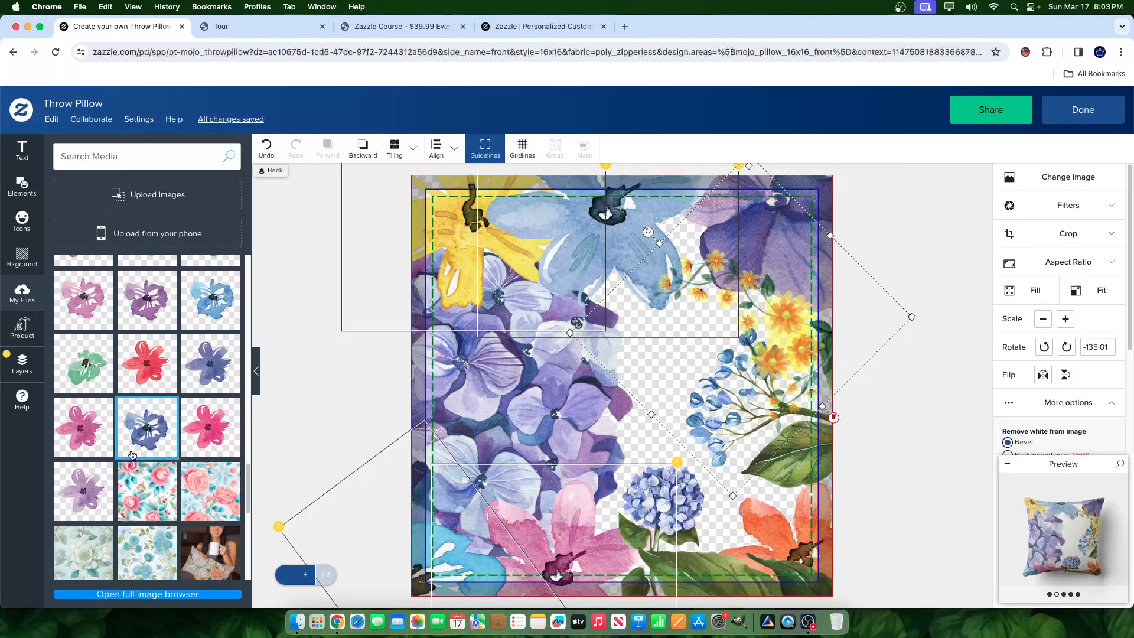
scroll(152, 396, up, 5)
scroll(142, 449, up, 4)
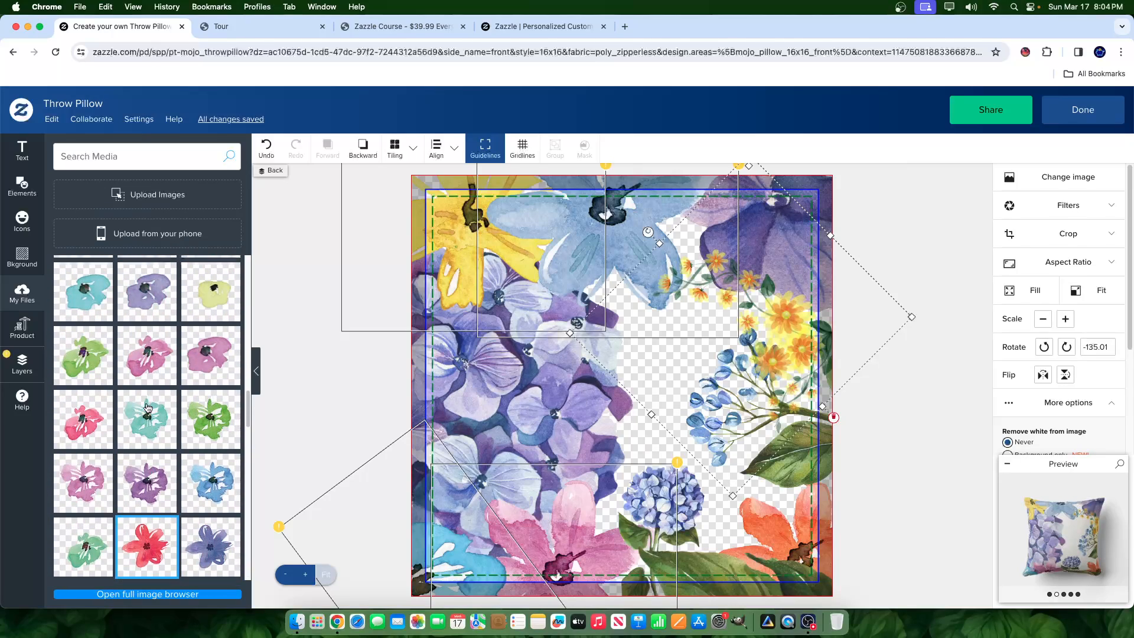
scroll(183, 360, up, 7)
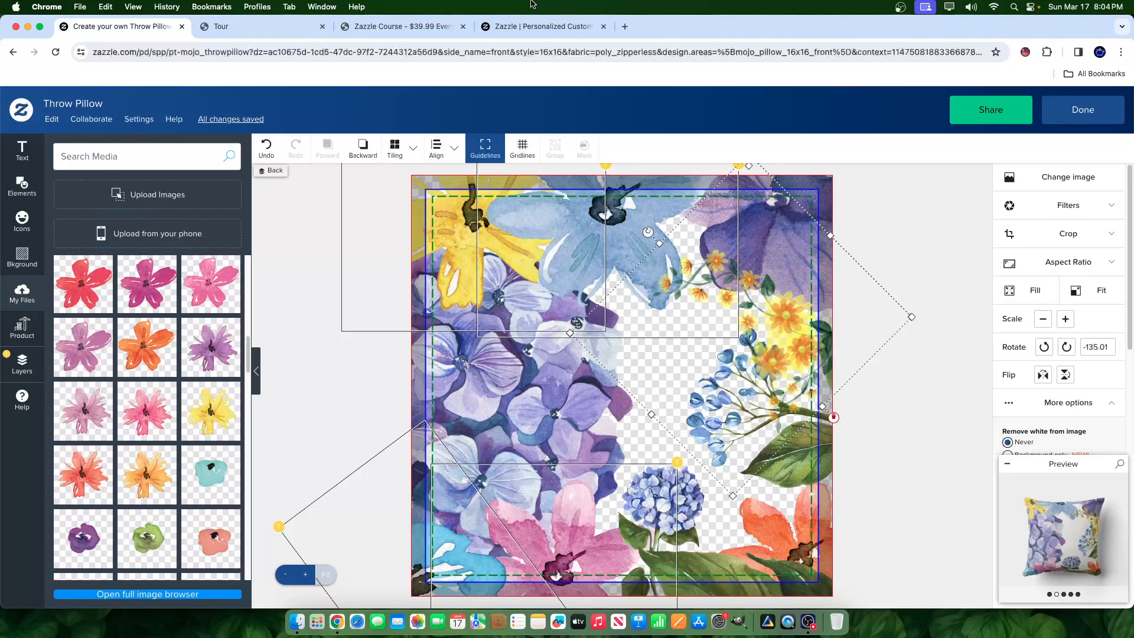
Step: View the Zazzle Tagging Course page and return to the throw pillow design
click(402, 26)
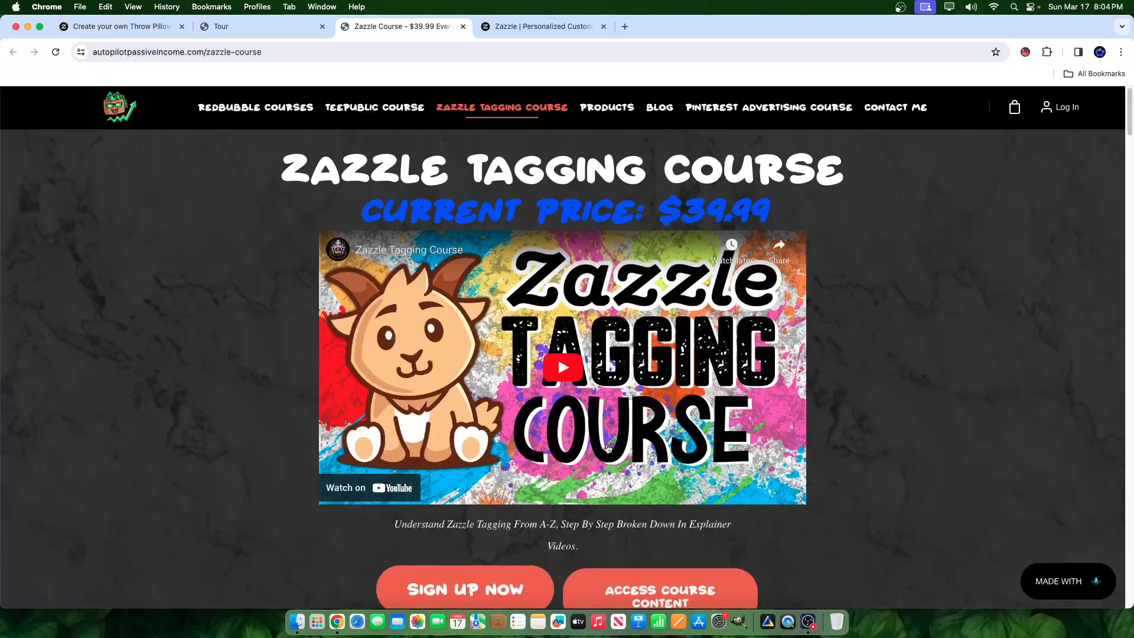
scroll(610, 402, down, 2)
scroll(266, 204, up, 2)
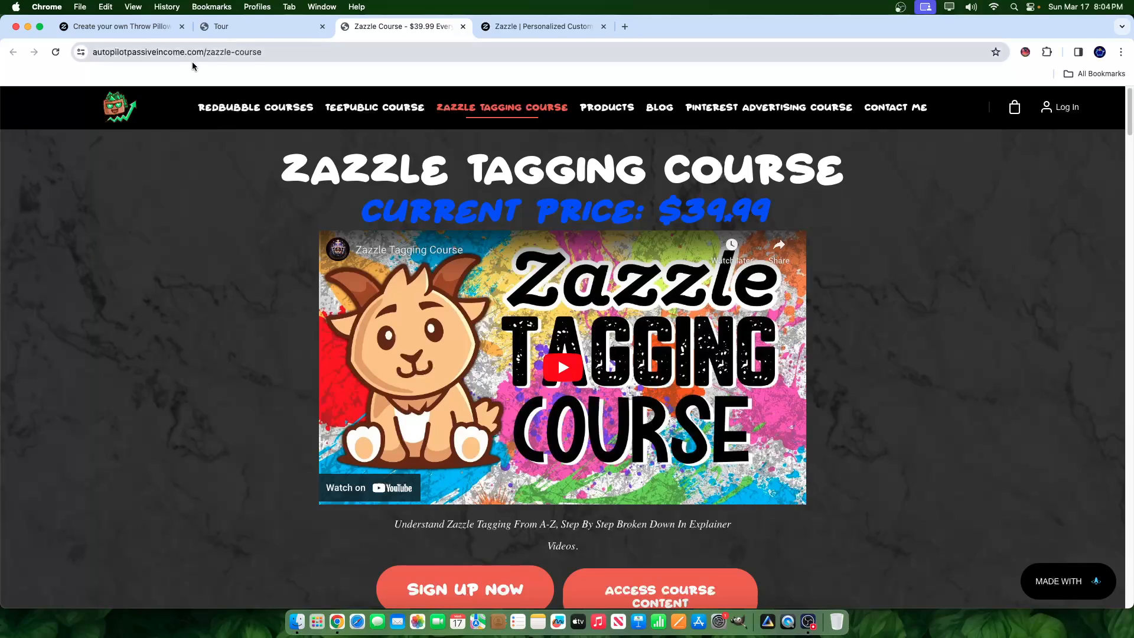
click(116, 27)
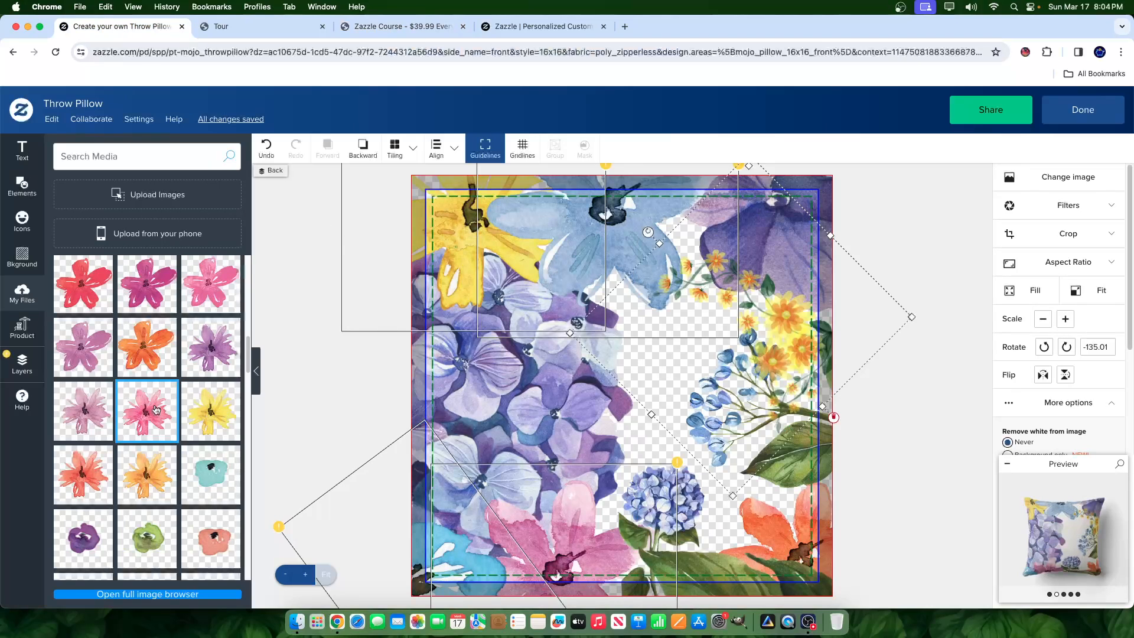
Step: Add another yellow flower, shrink it and place it between the stemmed hydrangea and the orange flower
click(232, 419)
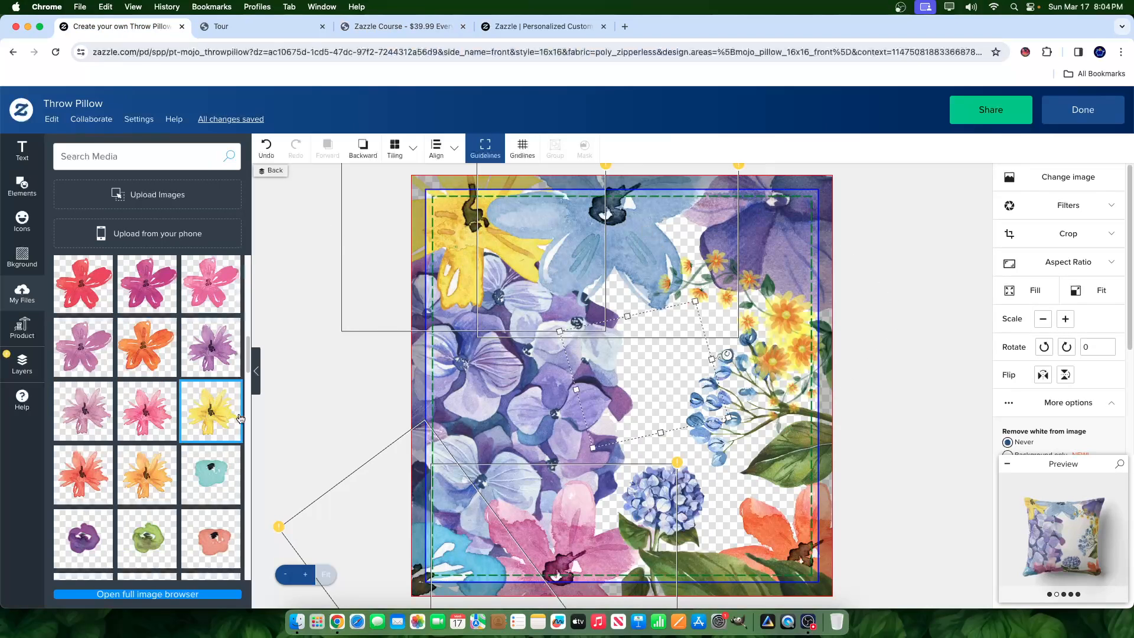
drag(662, 397, 766, 503)
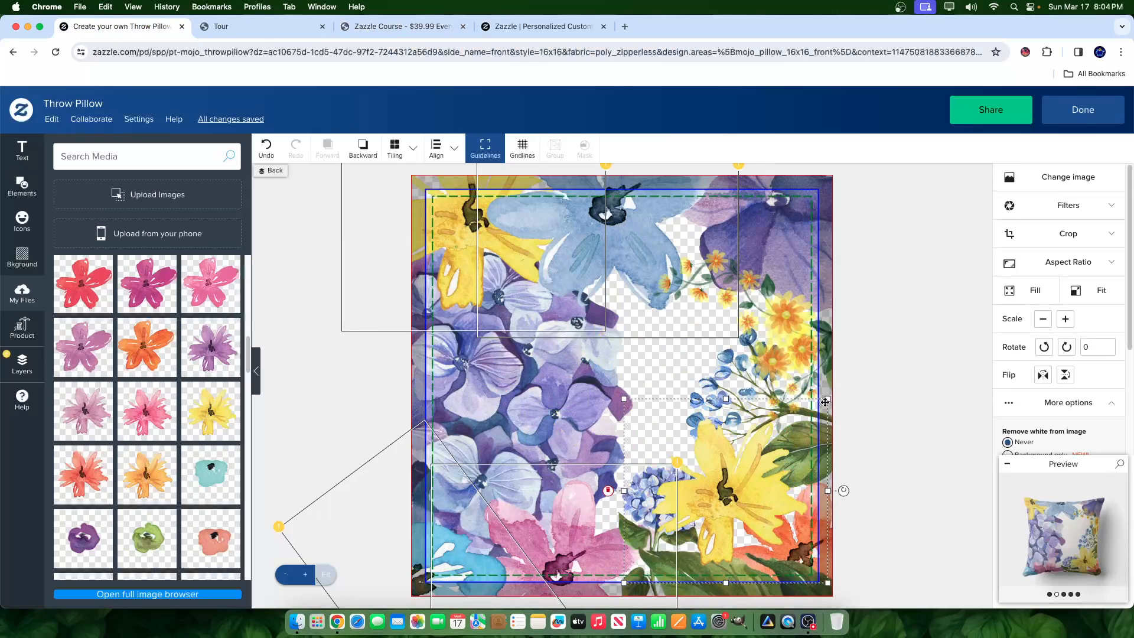
drag(829, 400, 774, 468)
drag(704, 521, 739, 503)
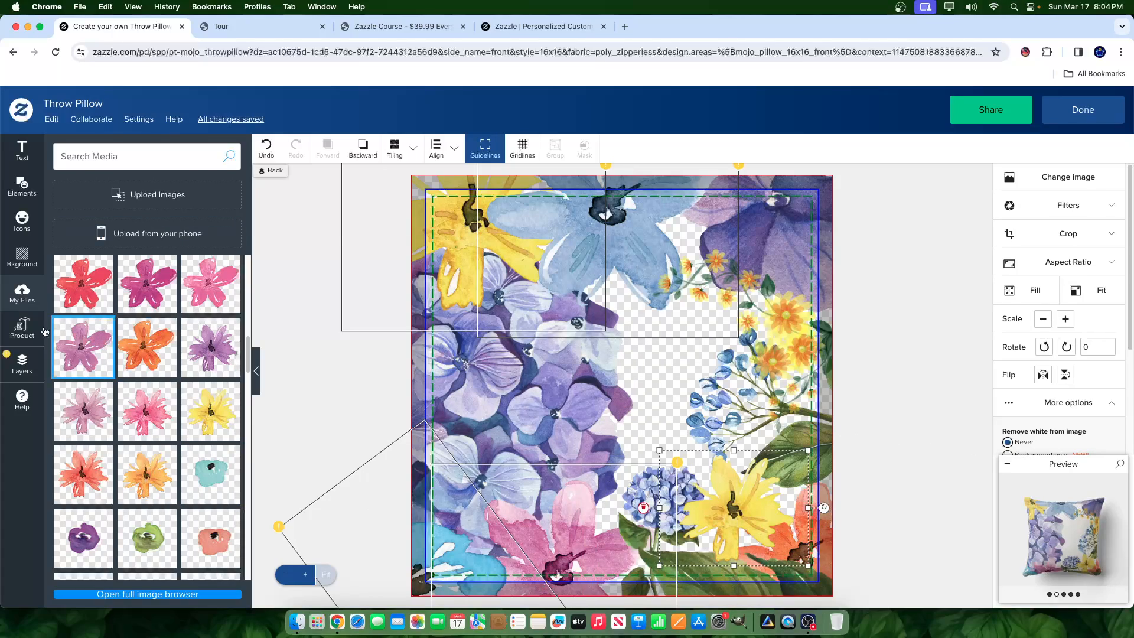
Step: Reorder the new yellow flower's layer to just above Flower big.png, then reposition and enlarge it behind the orange flower
click(22, 362)
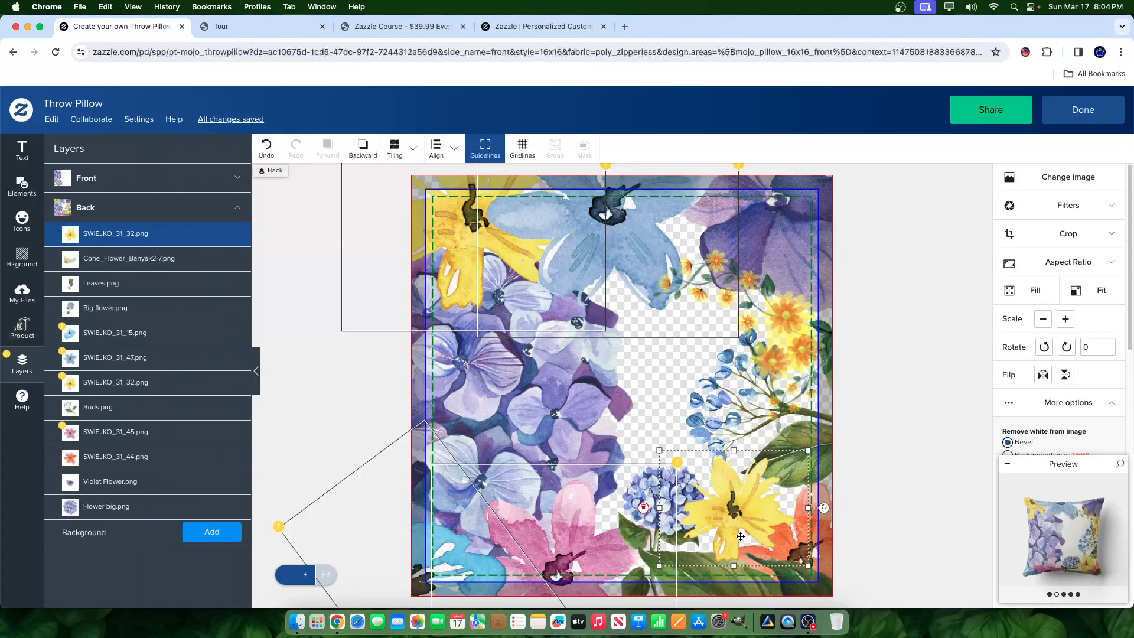
drag(740, 536, 750, 526)
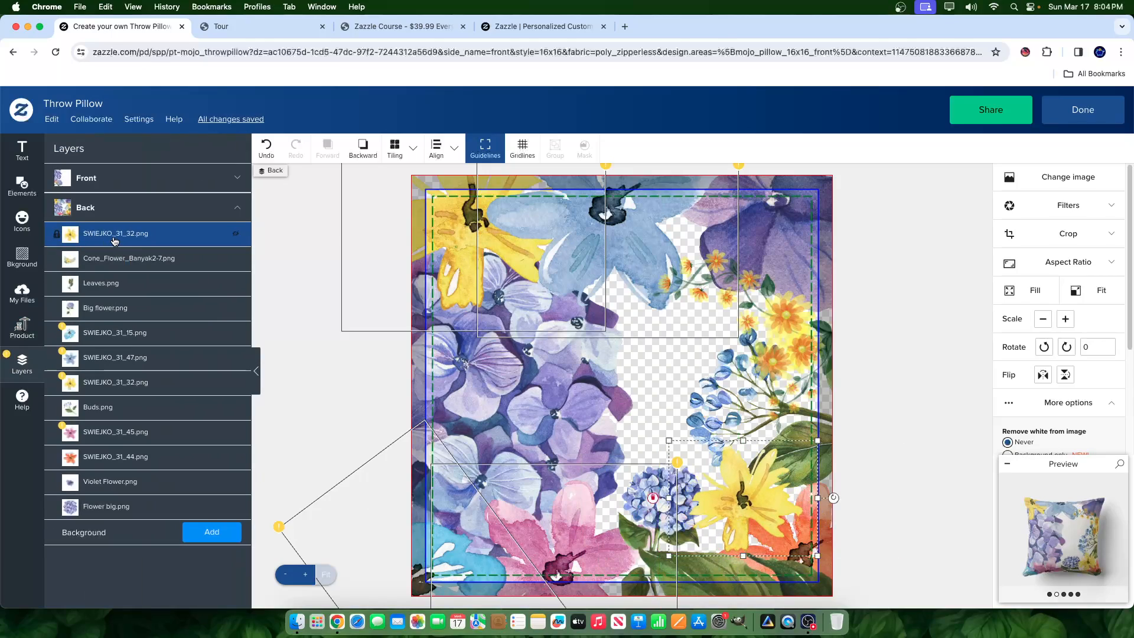
drag(114, 241, 139, 480)
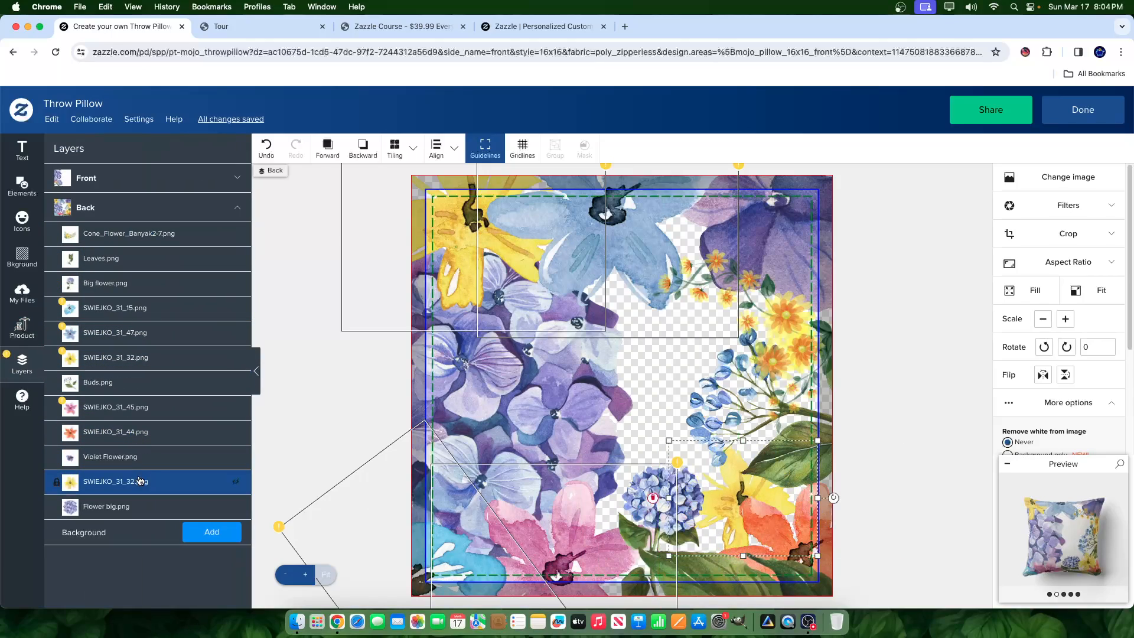
drag(724, 477, 708, 480)
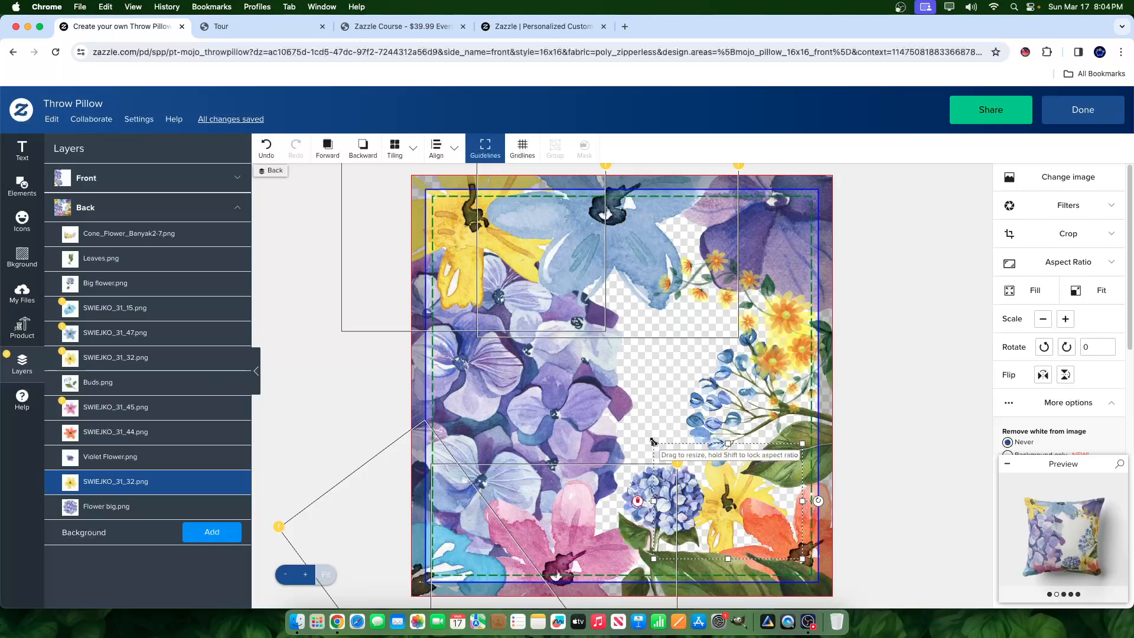
mouse_move(653, 443)
mouse_down()
mouse_move(599, 391)
mouse_move(650, 424)
mouse_up()
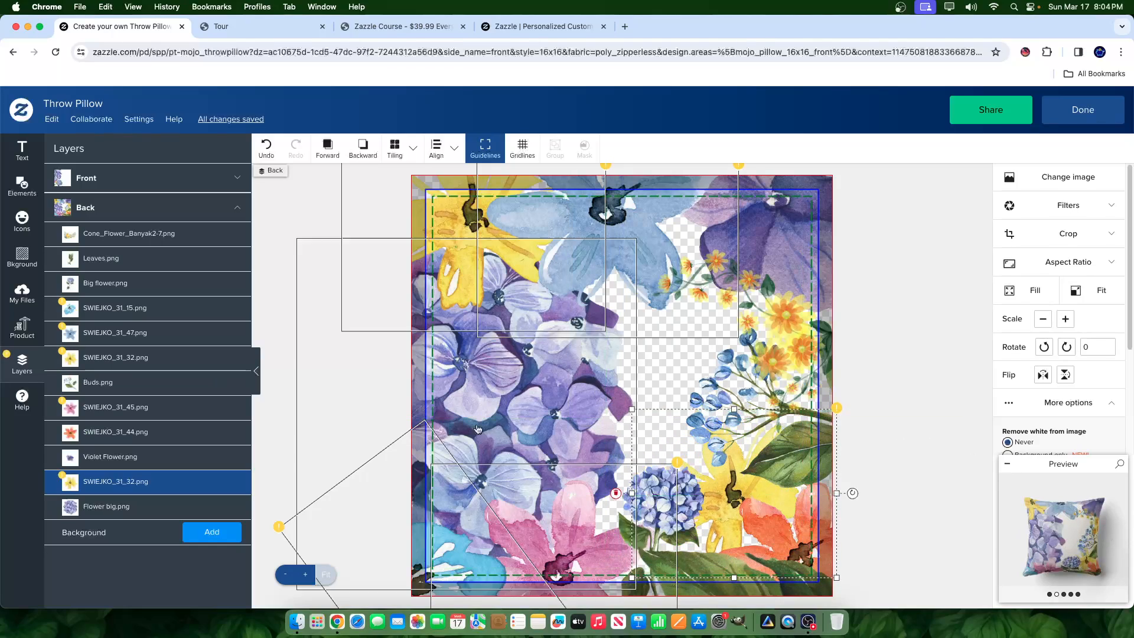
Step: Add the red five-petal flower from the uploaded images to the middle of the pillow back
click(228, 533)
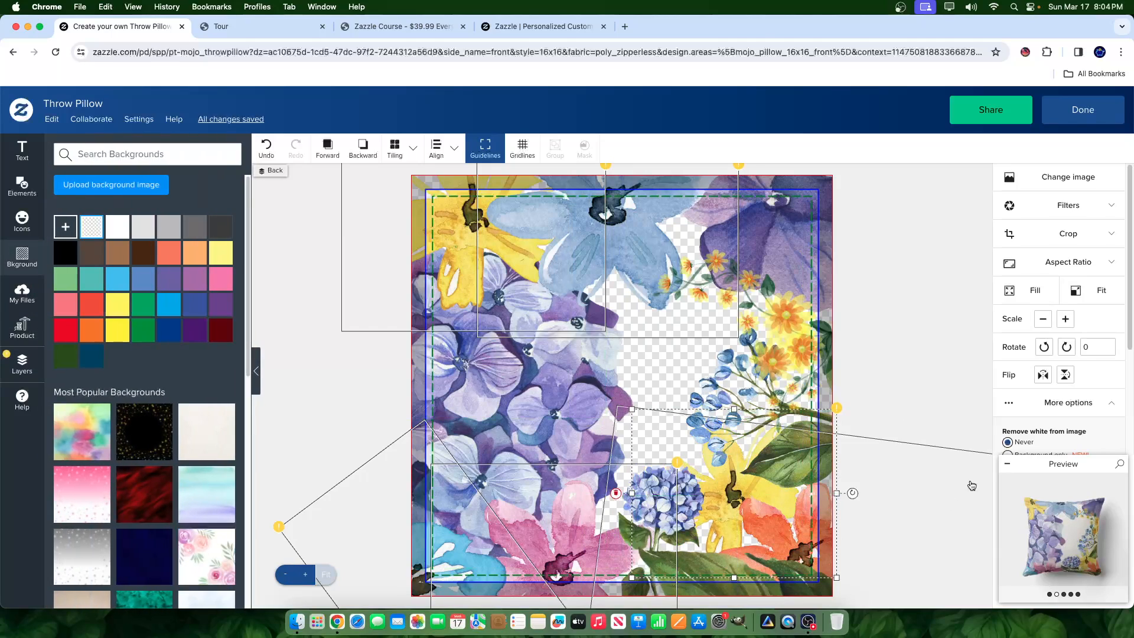
click(29, 301)
scroll(189, 374, down, 5)
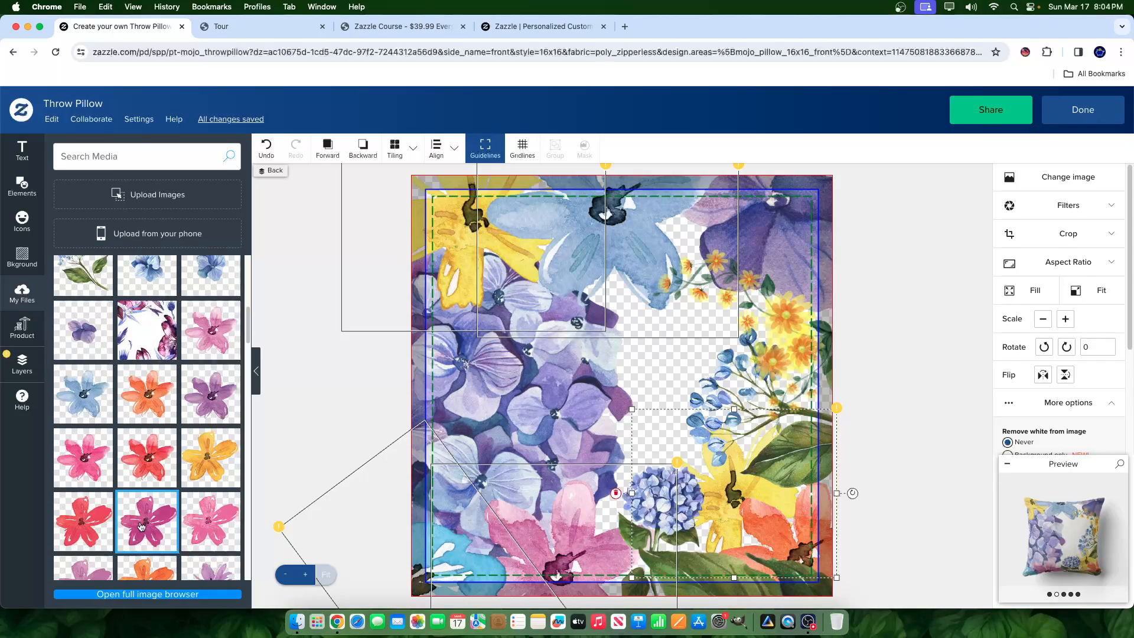
scroll(92, 453, down, 2)
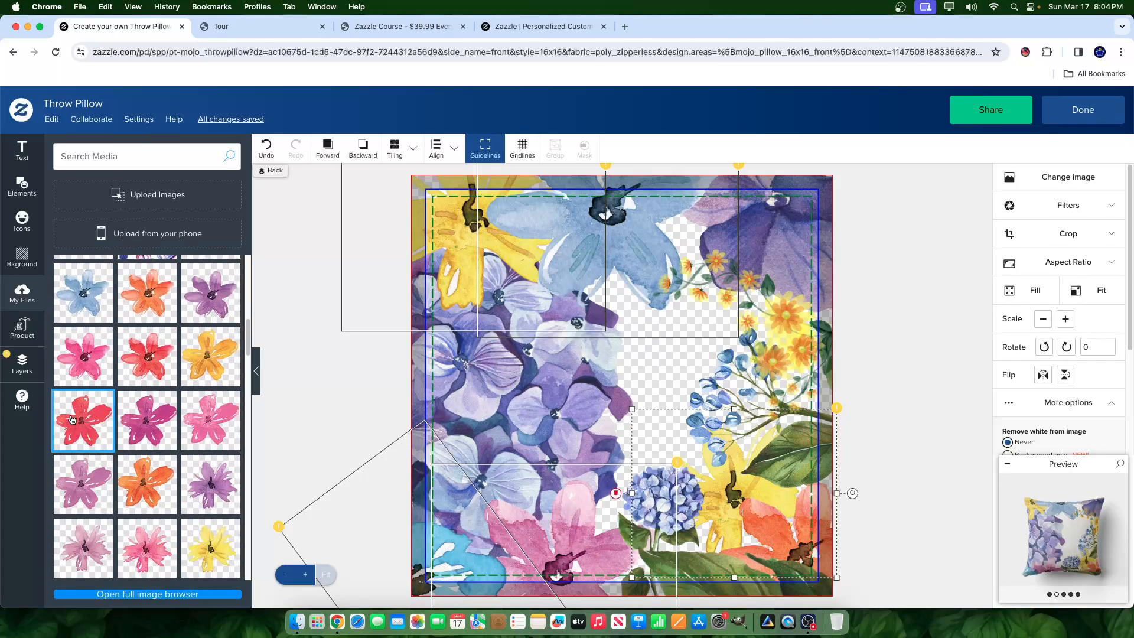
click(71, 419)
Step: Add green, light blue and pink flowers over the red one and move the large green flower up toward the purple flower
scroll(172, 546, down, 4)
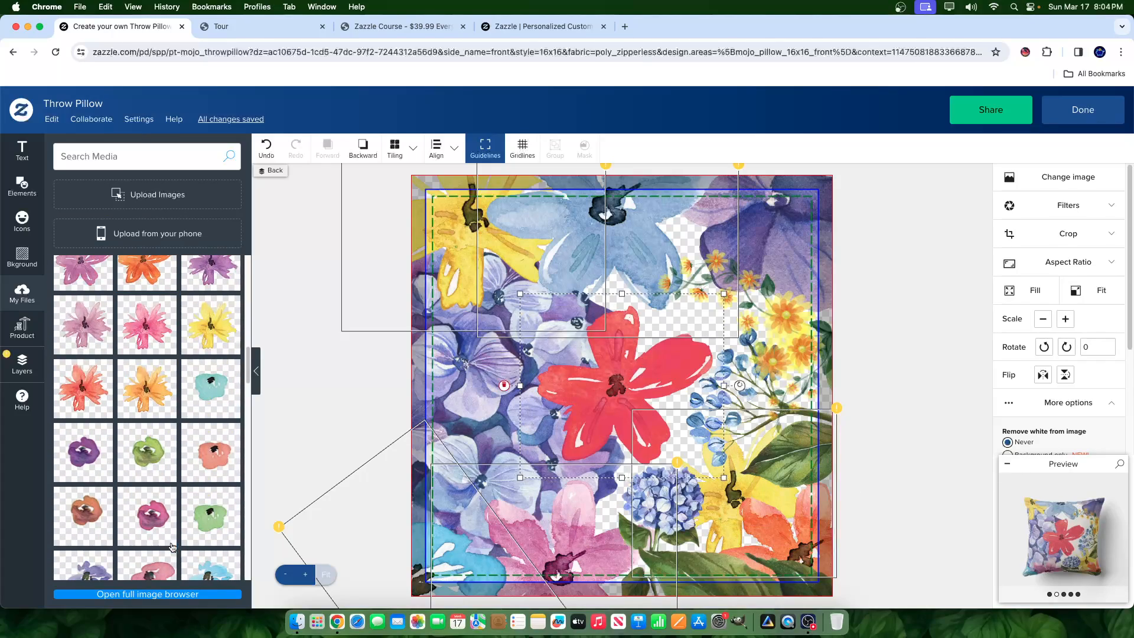
click(169, 437)
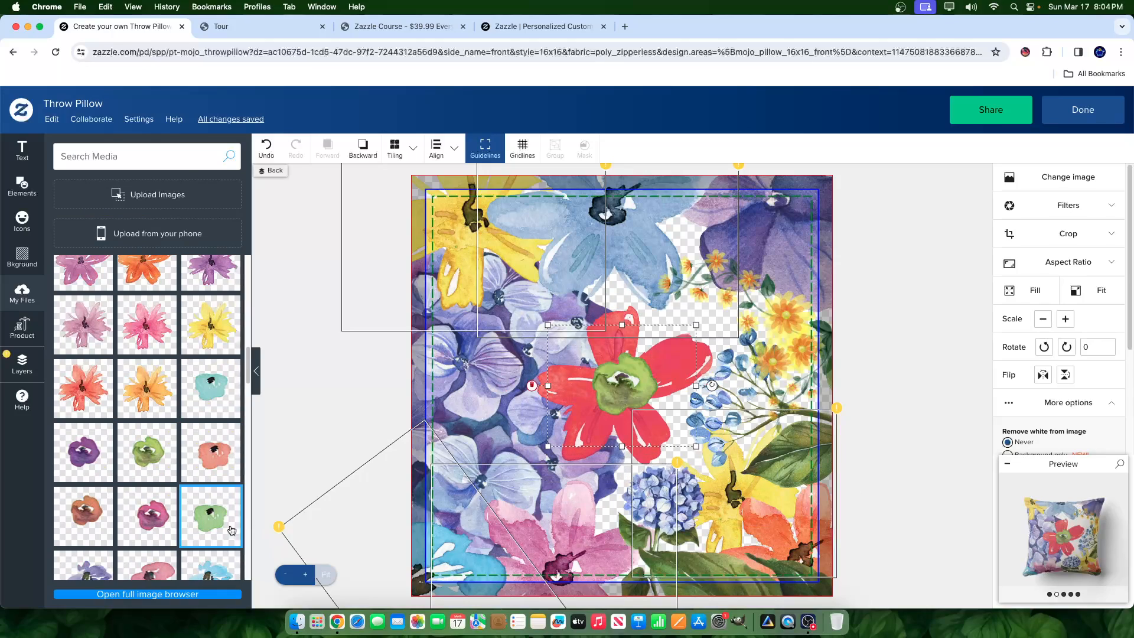
scroll(232, 531, down, 4)
click(215, 364)
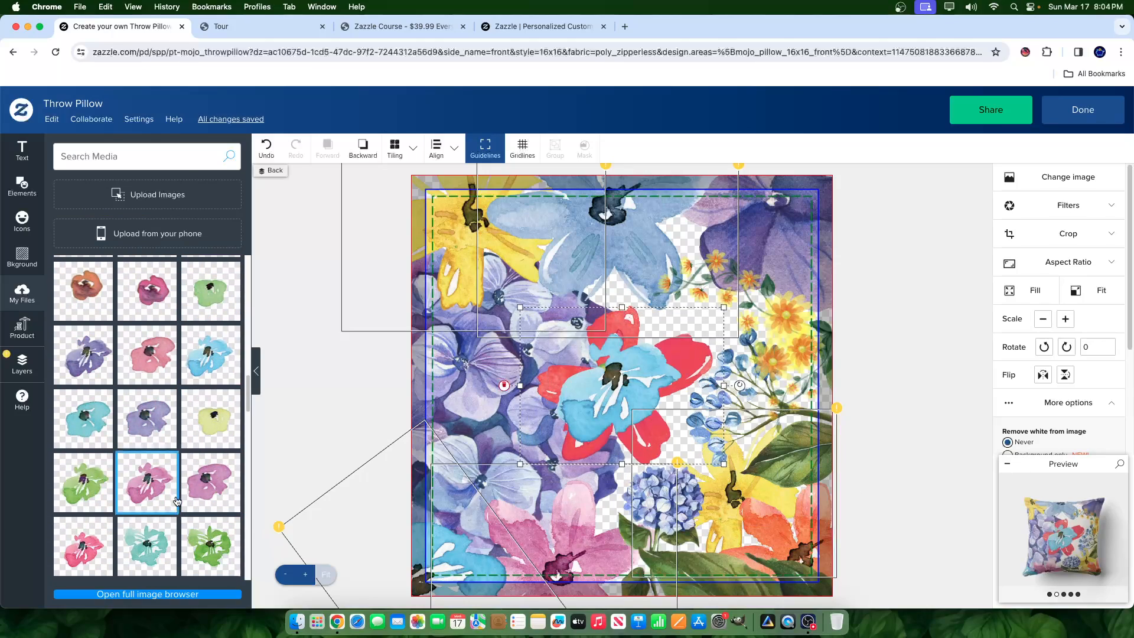
click(147, 481)
drag(650, 402, 687, 334)
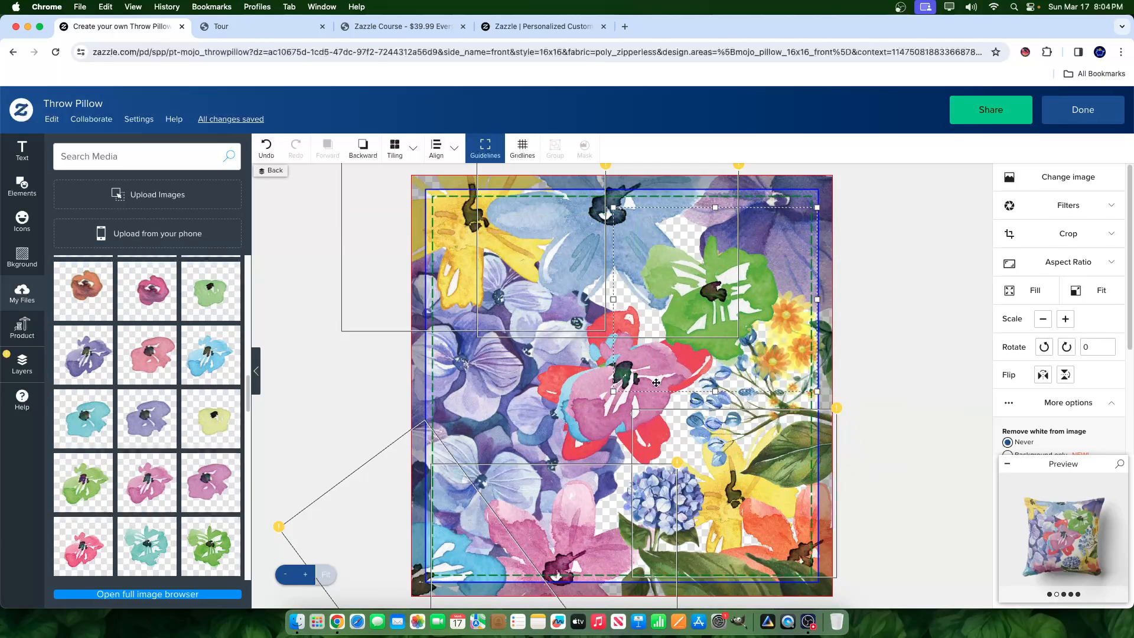
Step: Move the pink and light blue flowers below the red one, and place the small green flower above it, slightly enlarged
drag(574, 415, 640, 471)
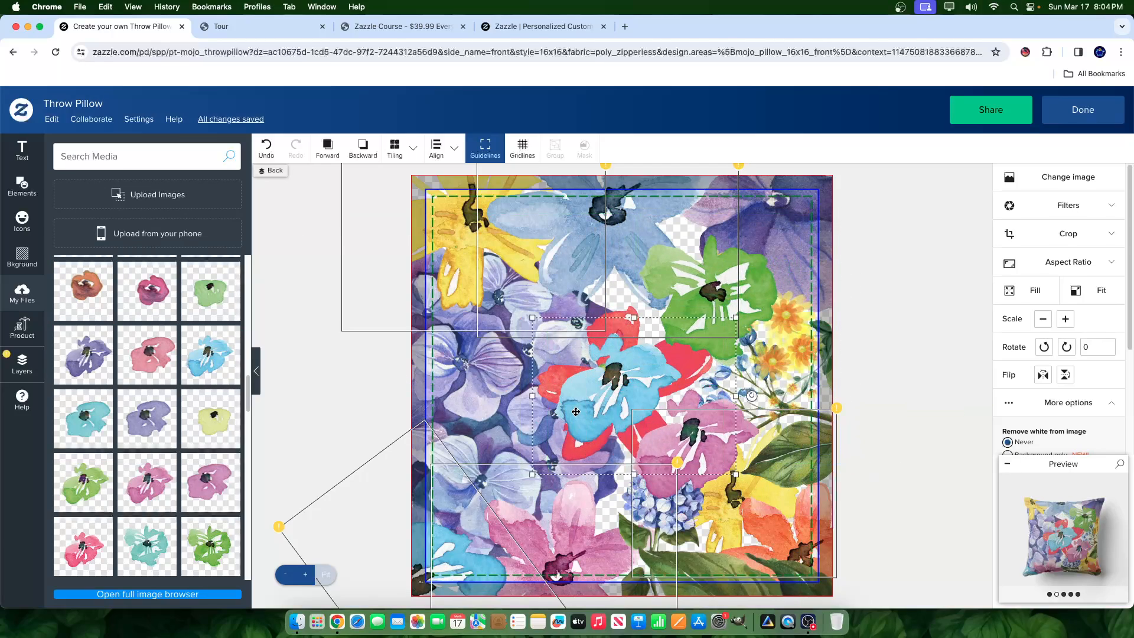
drag(576, 411, 580, 498)
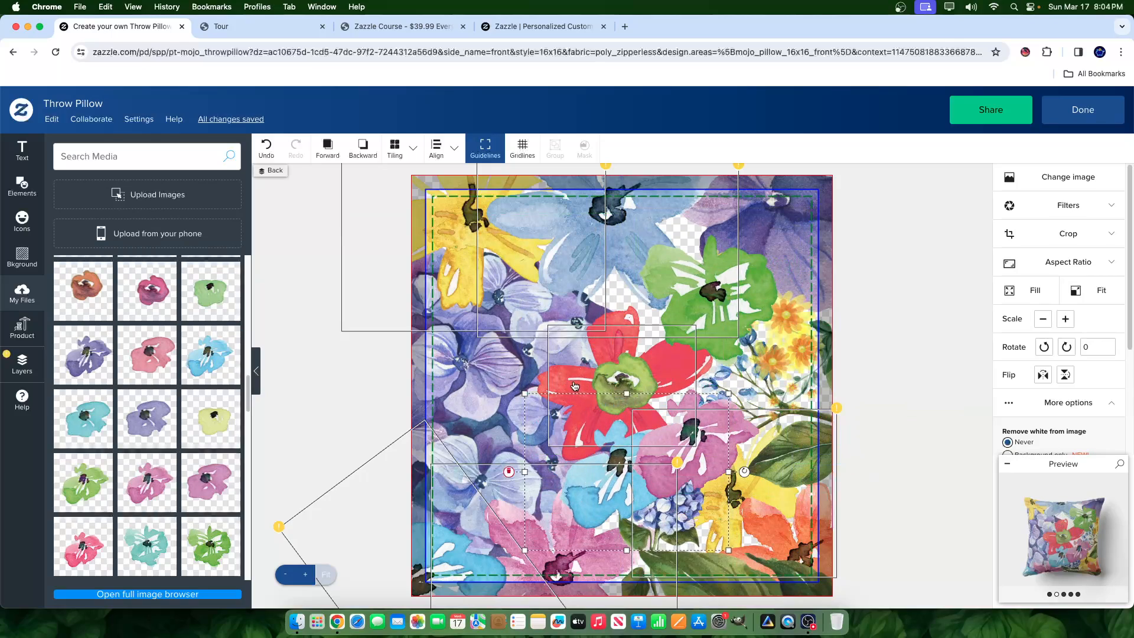
drag(574, 385, 625, 357)
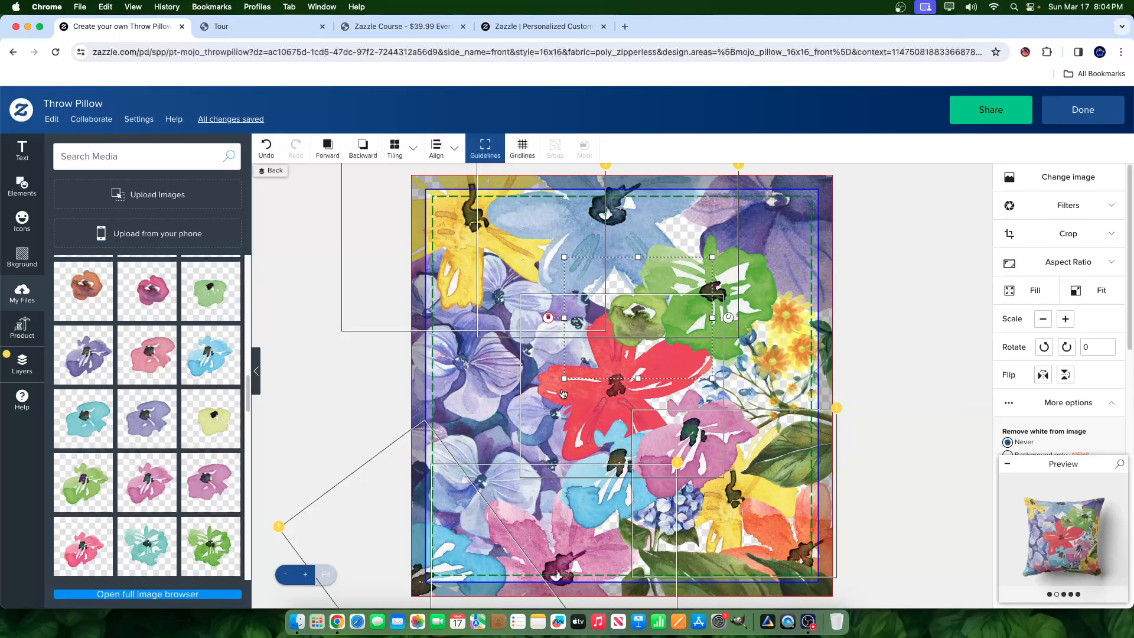
drag(564, 379, 556, 387)
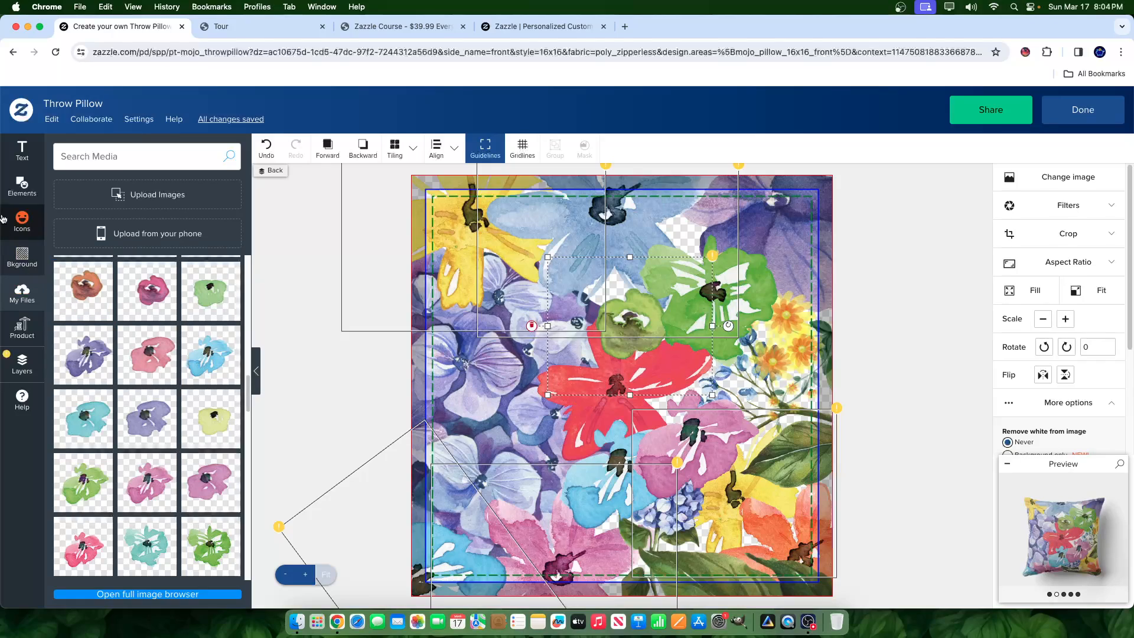
Step: Shift the red flower SWIEJKO_31_41.png slightly right and move the large and small green flowers up a little
click(18, 361)
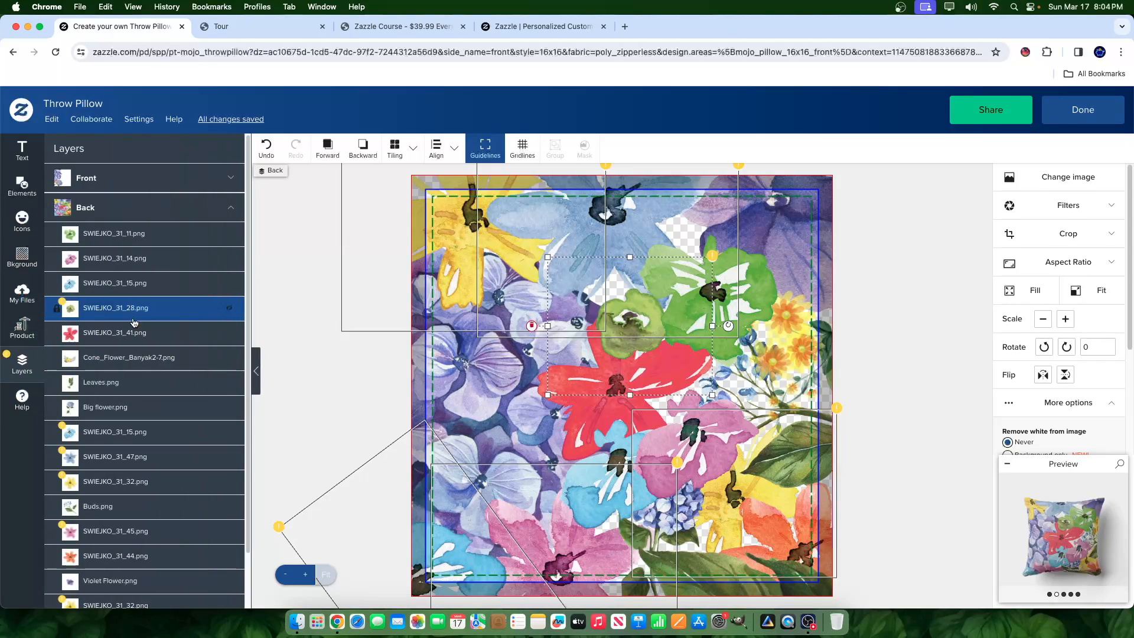
click(90, 334)
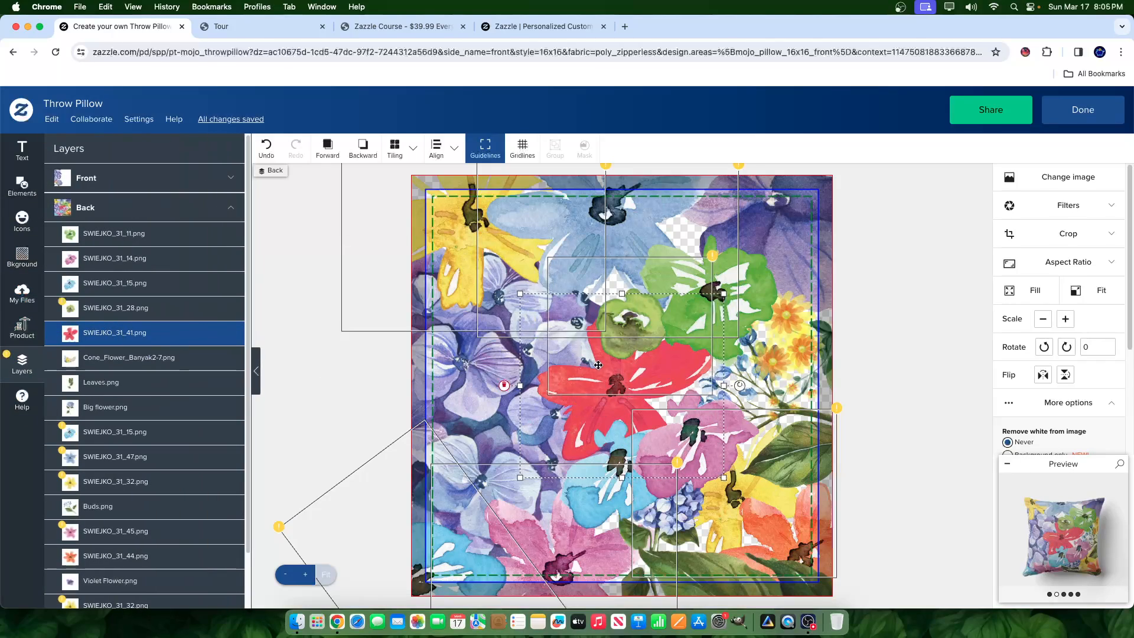
drag(563, 411, 589, 403)
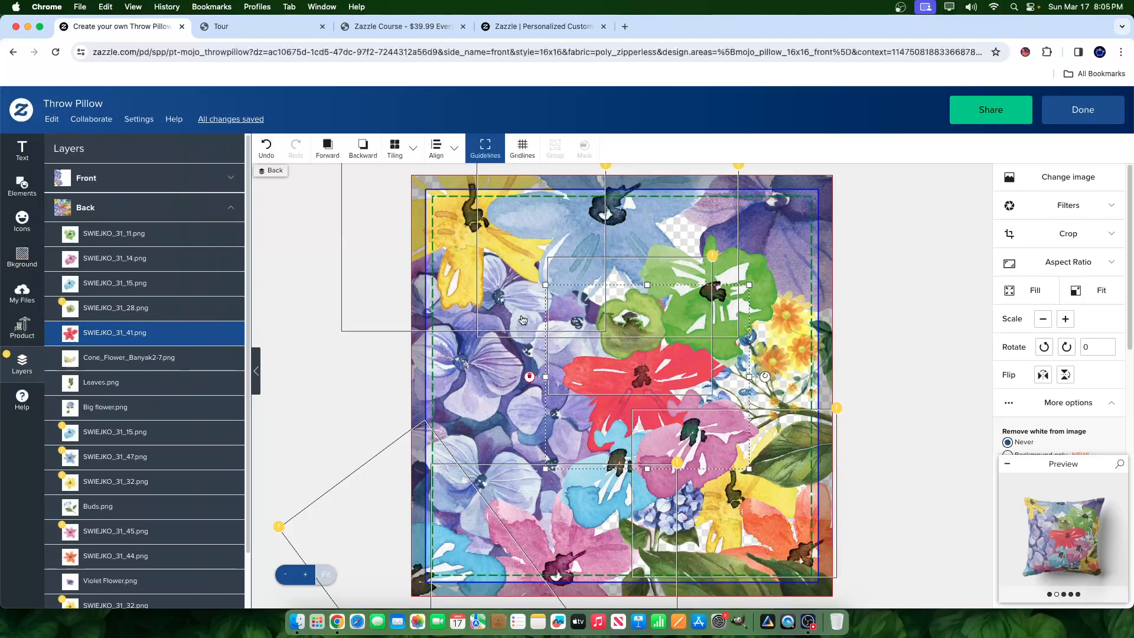
drag(705, 313, 688, 294)
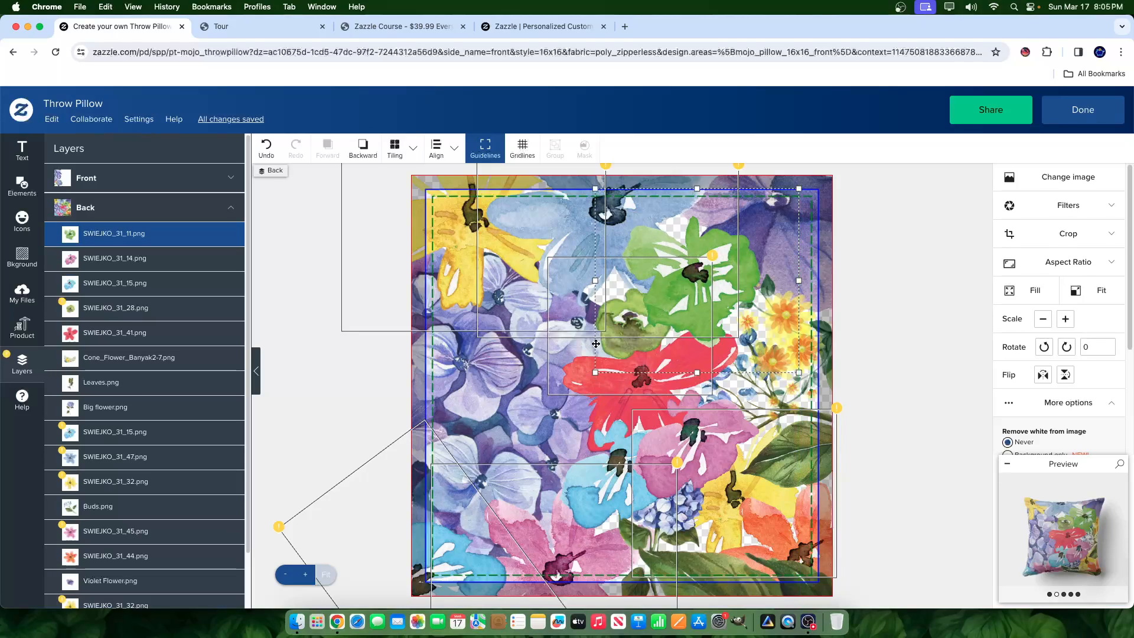
click(589, 345)
drag(588, 345, 580, 323)
Step: Select the upper yellow flower's layer and view the enlarged preview of the pillow front
scroll(76, 390, down, 2)
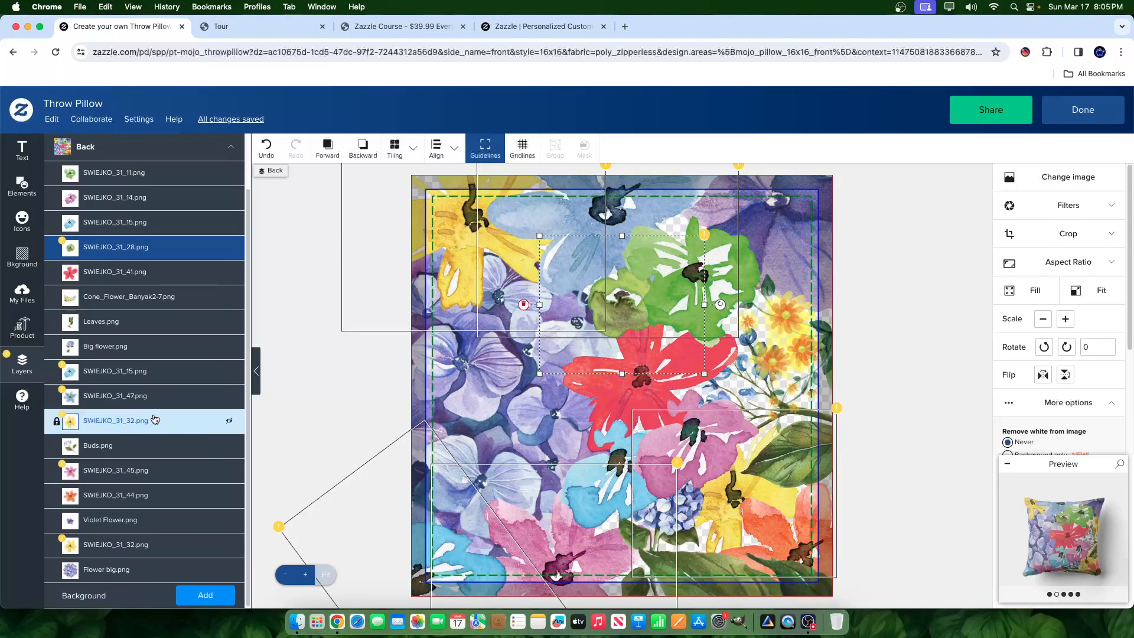
click(67, 420)
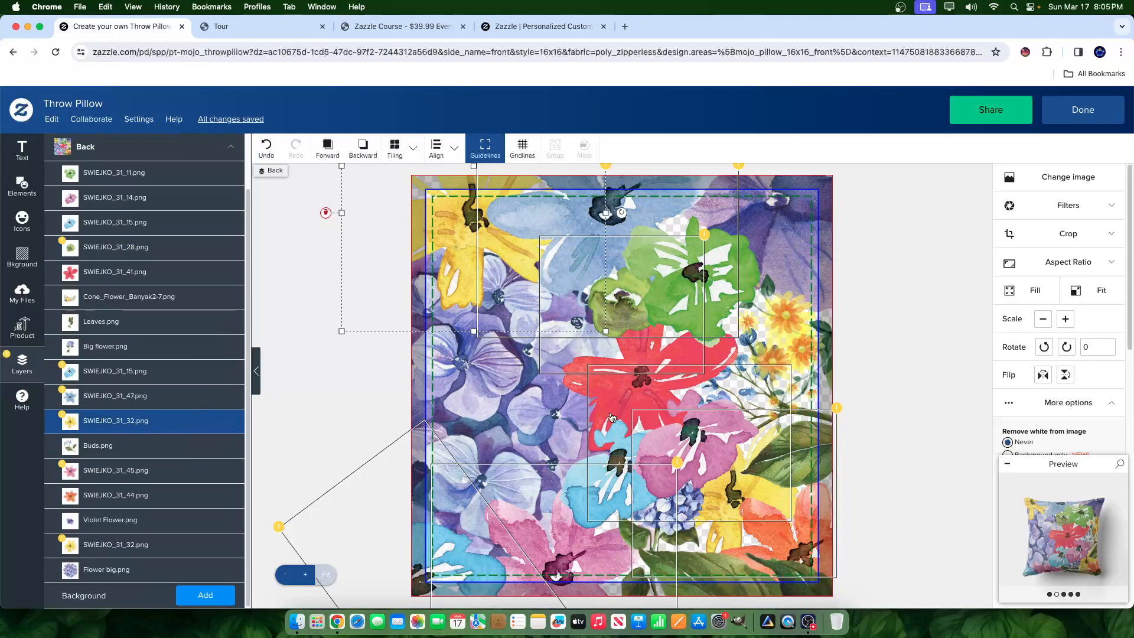
click(1051, 596)
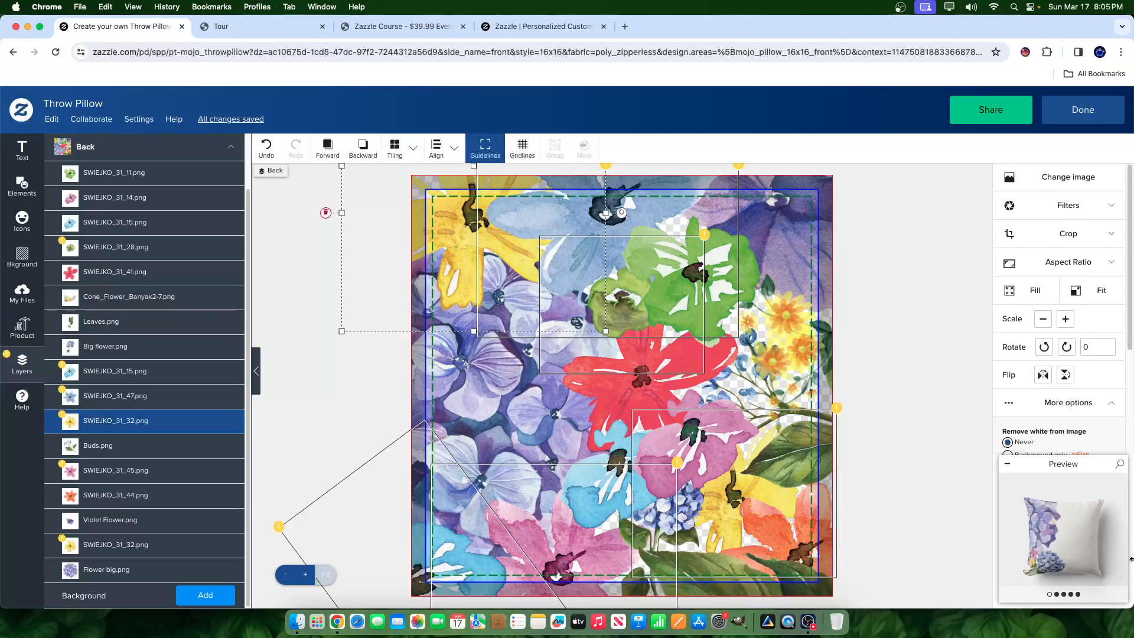
click(1117, 465)
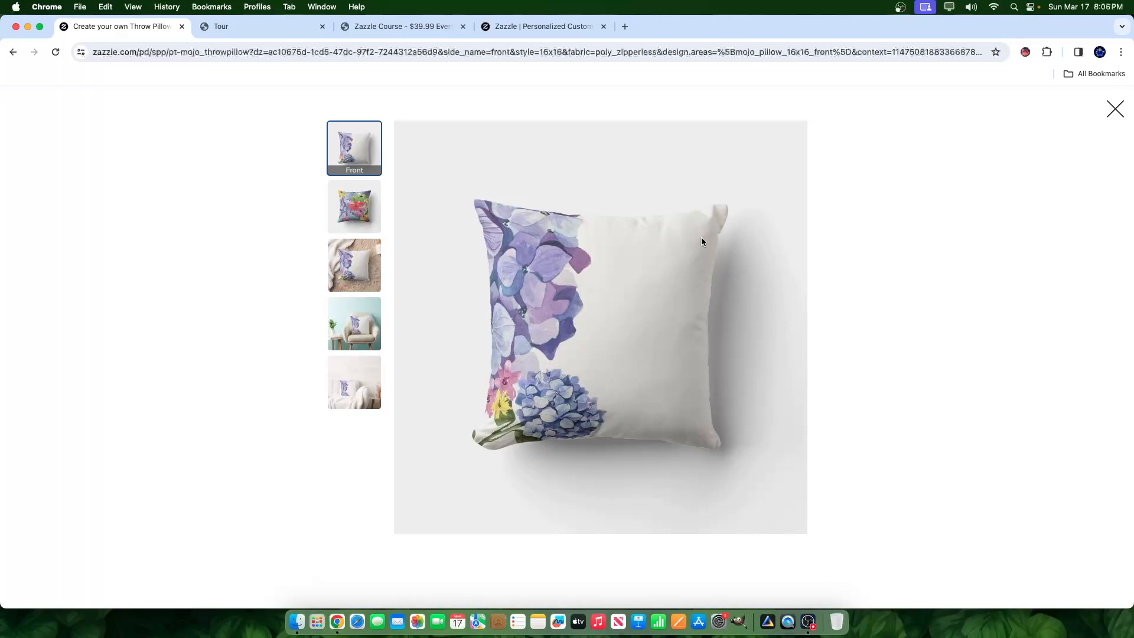
click(1115, 109)
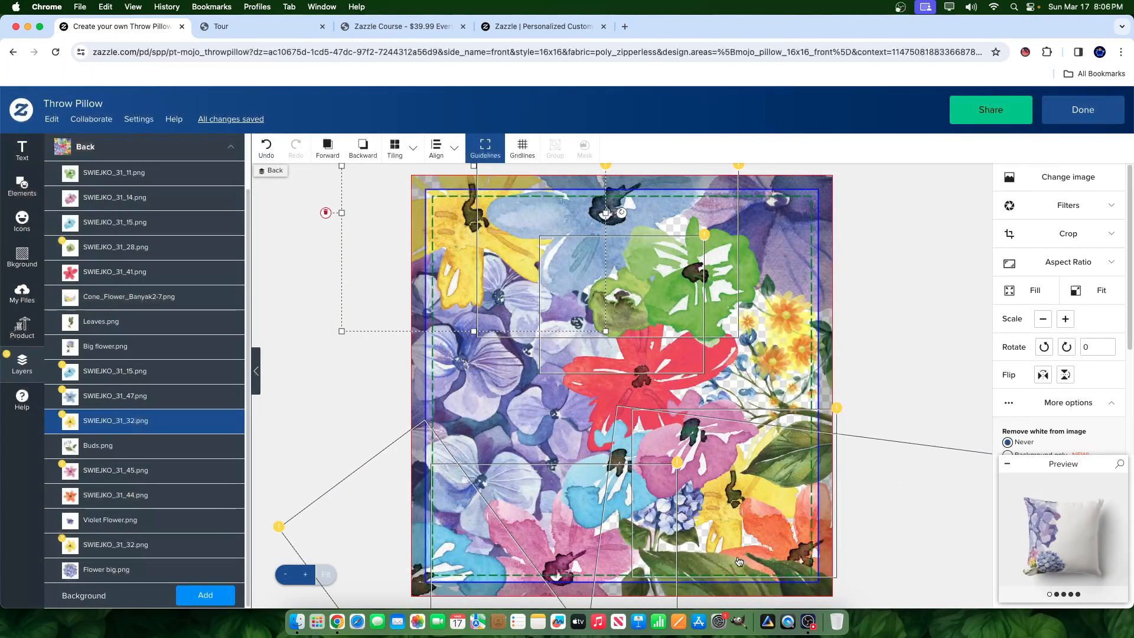
Step: Nudge the Cone_Flower_Banyak2-7.png image slightly to the right on the pillow back
click(832, 321)
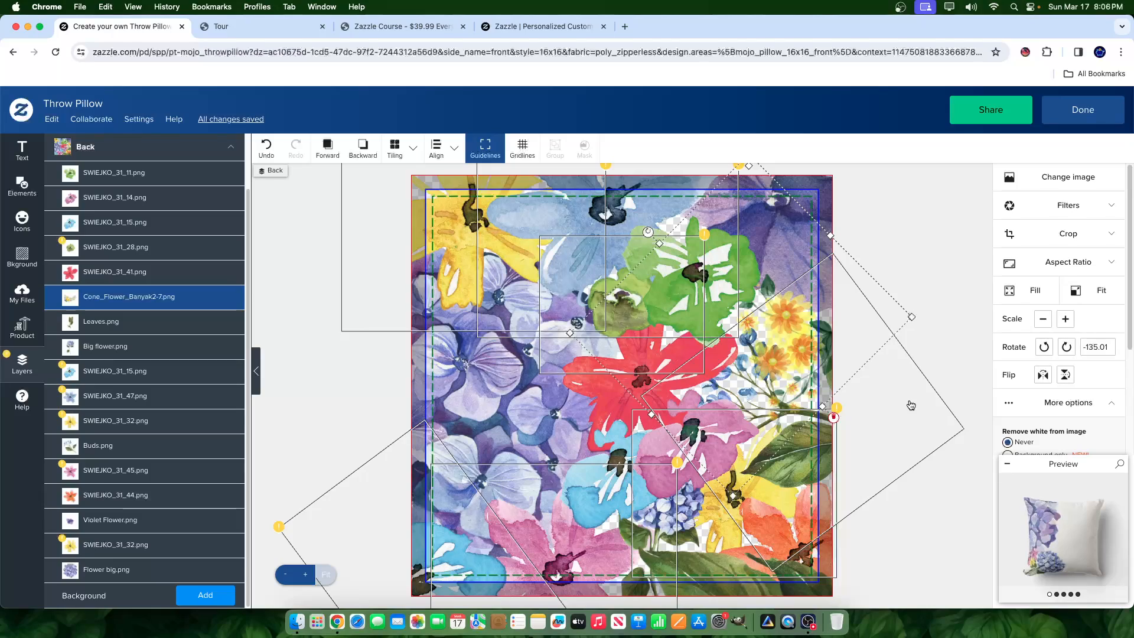
drag(667, 376, 675, 376)
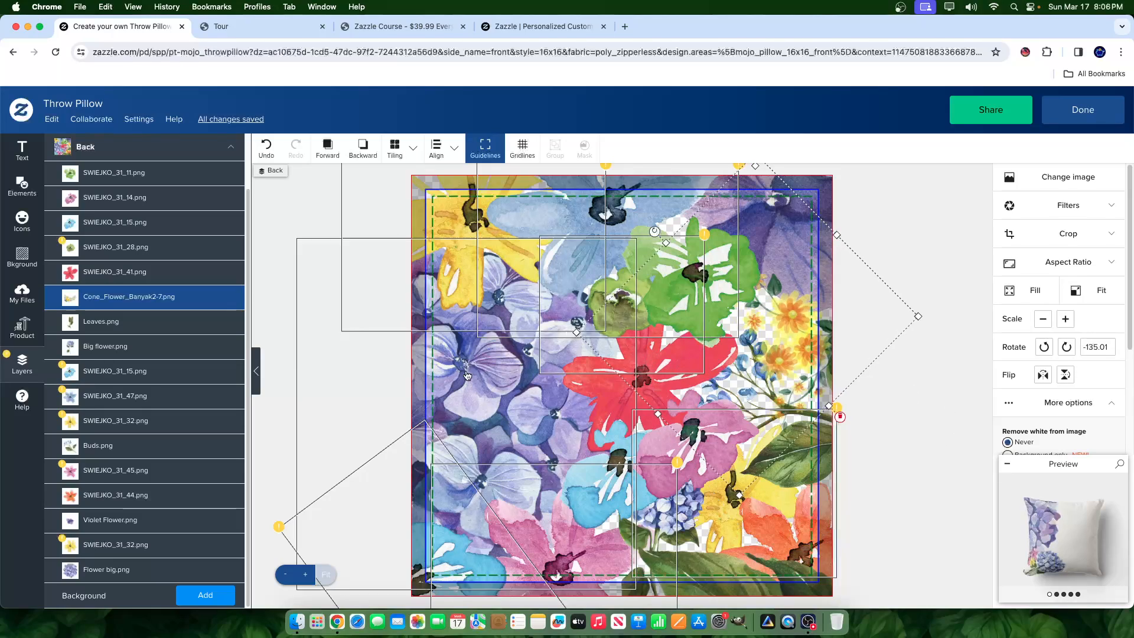
scroll(225, 340, up, 2)
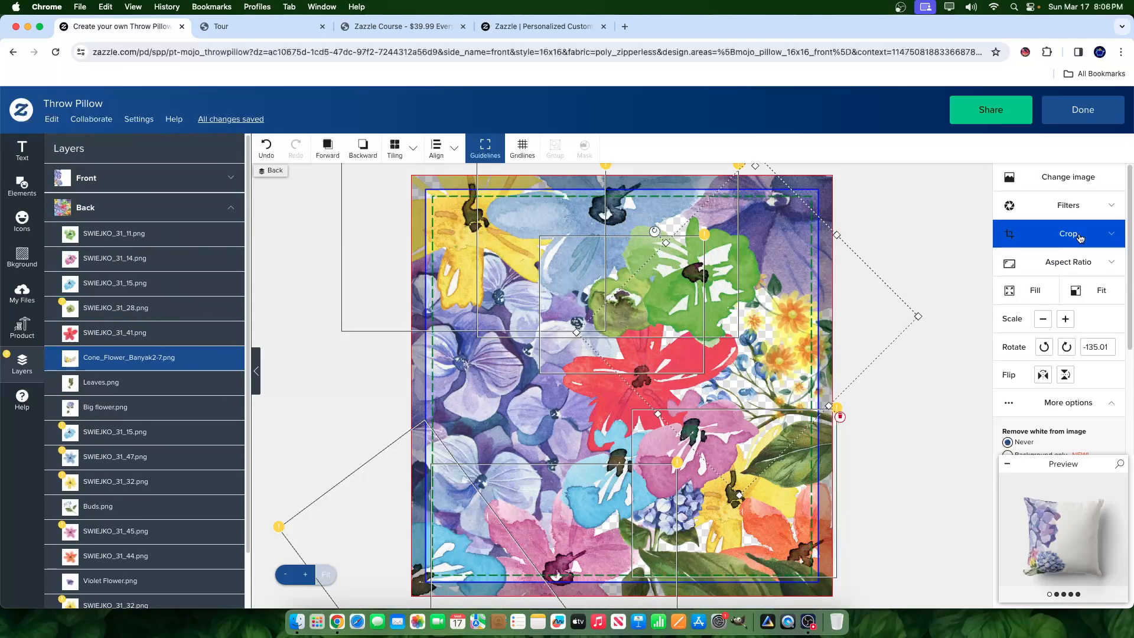
scroll(159, 244, down, 2)
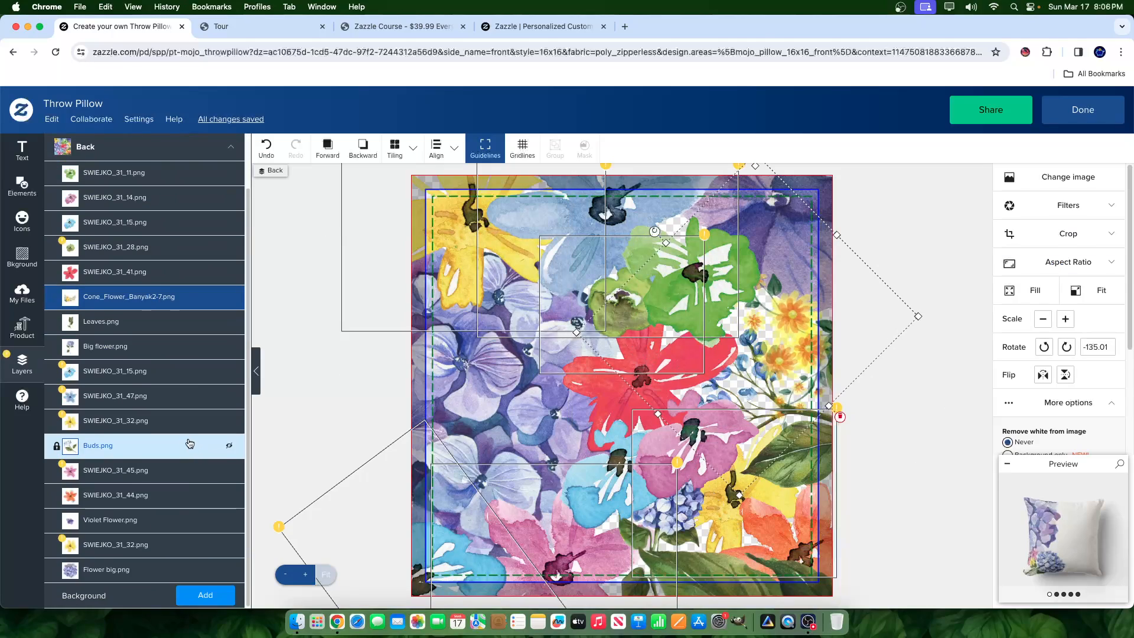
scroll(183, 442, up, 2)
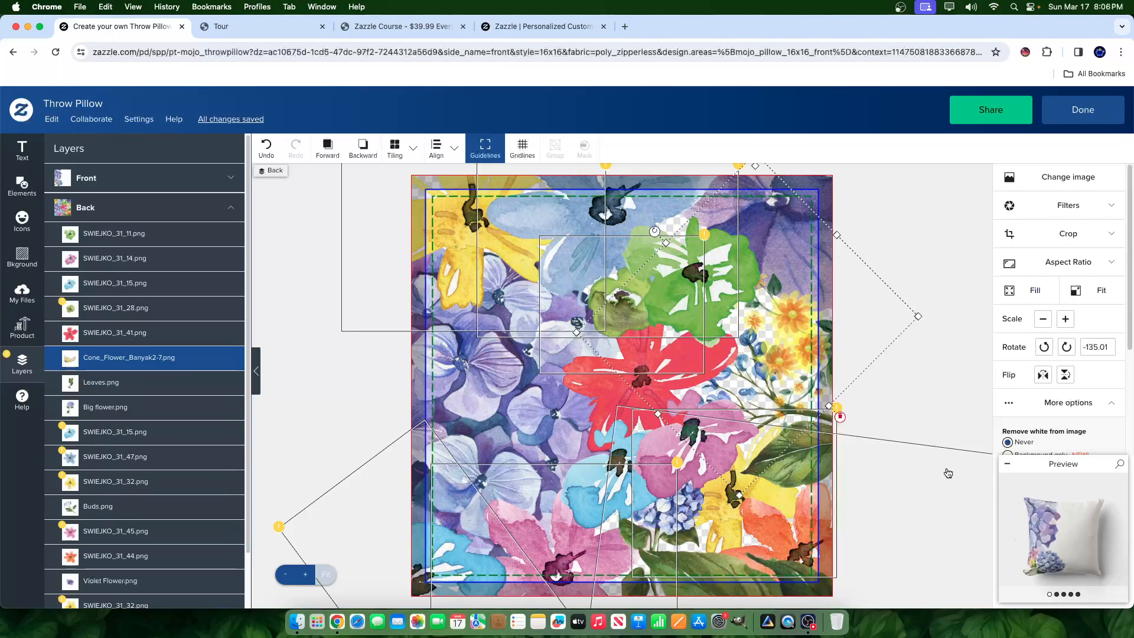
Step: Select the Buds.png image and examine its white-removal, permanence and template object options
click(953, 430)
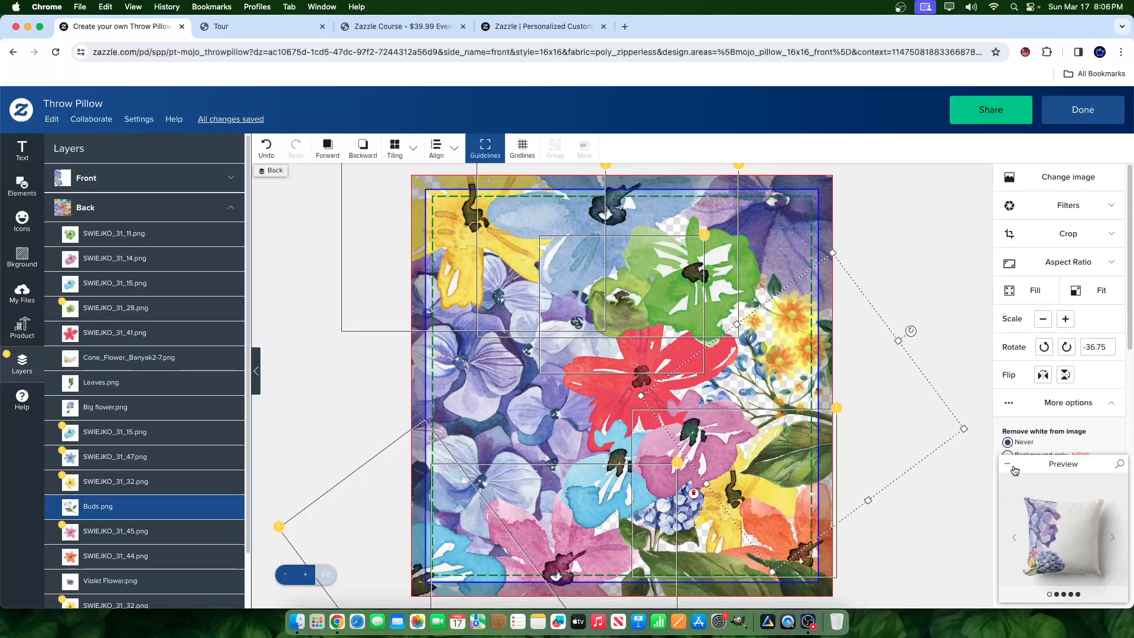
click(1008, 465)
scroll(1051, 449, down, 1)
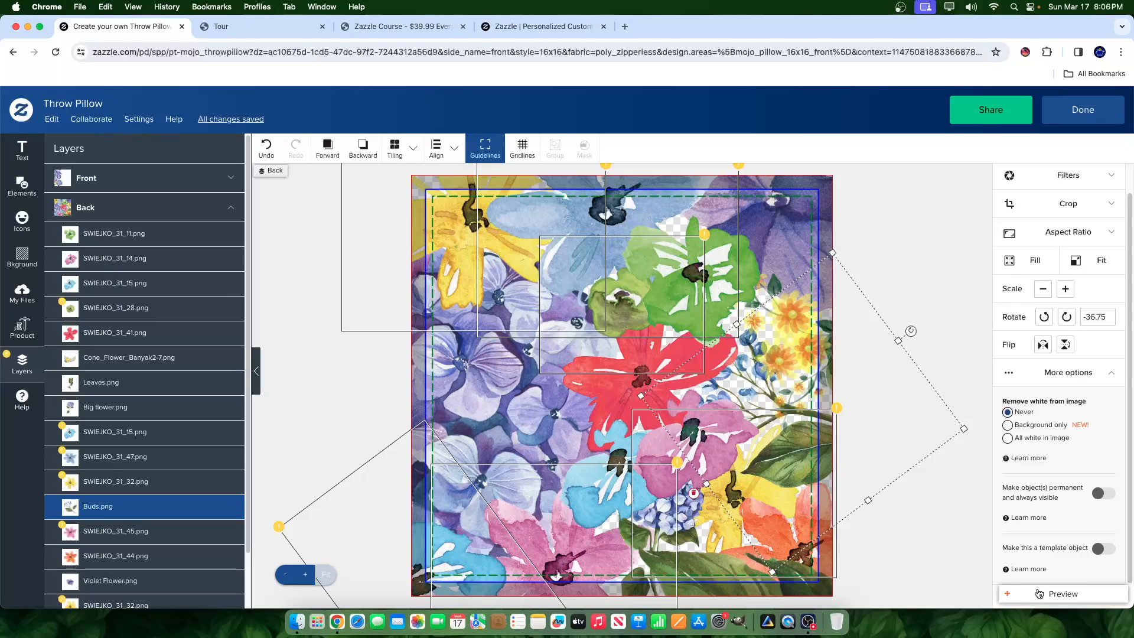
Step: Open the enlarged pillow preview and compare the front and back designs, ending on the back
click(1040, 593)
click(1089, 536)
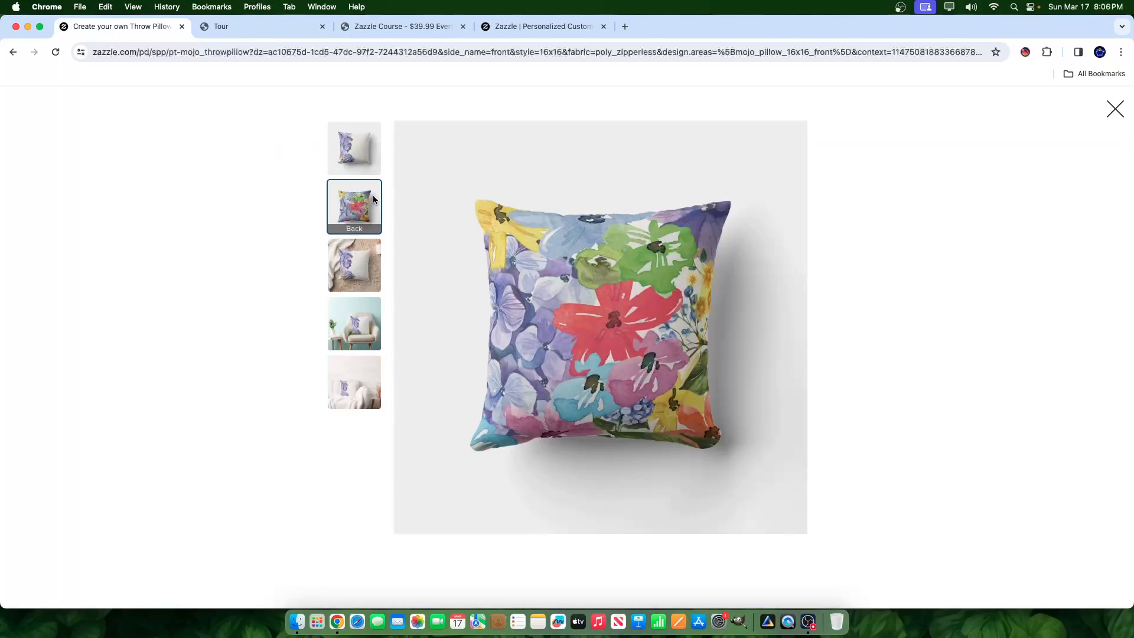
click(360, 164)
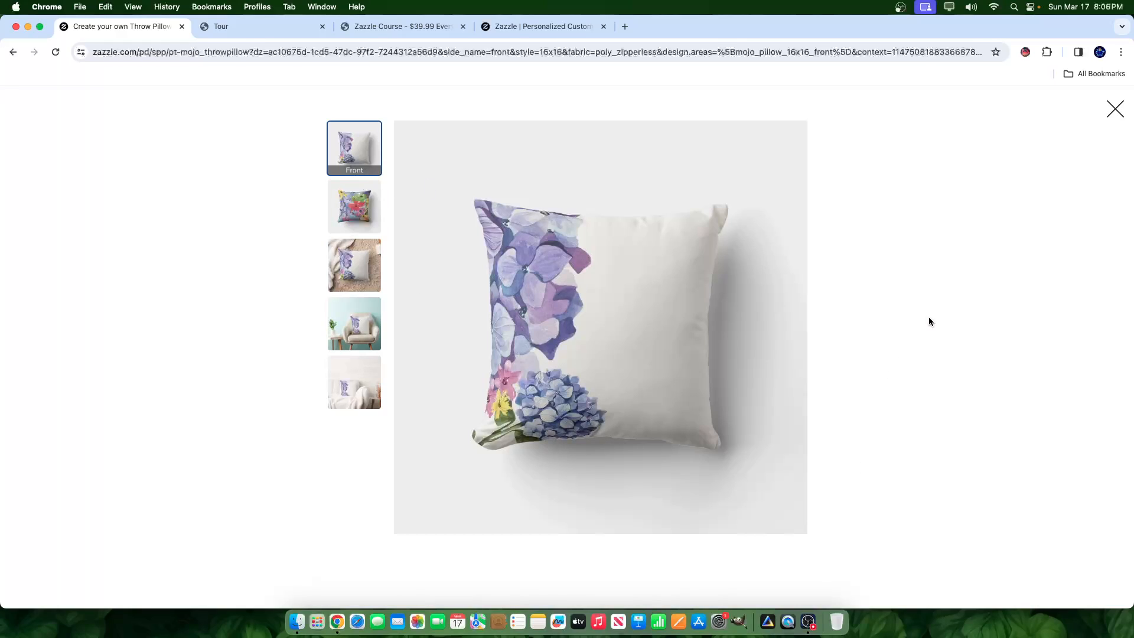
click(351, 205)
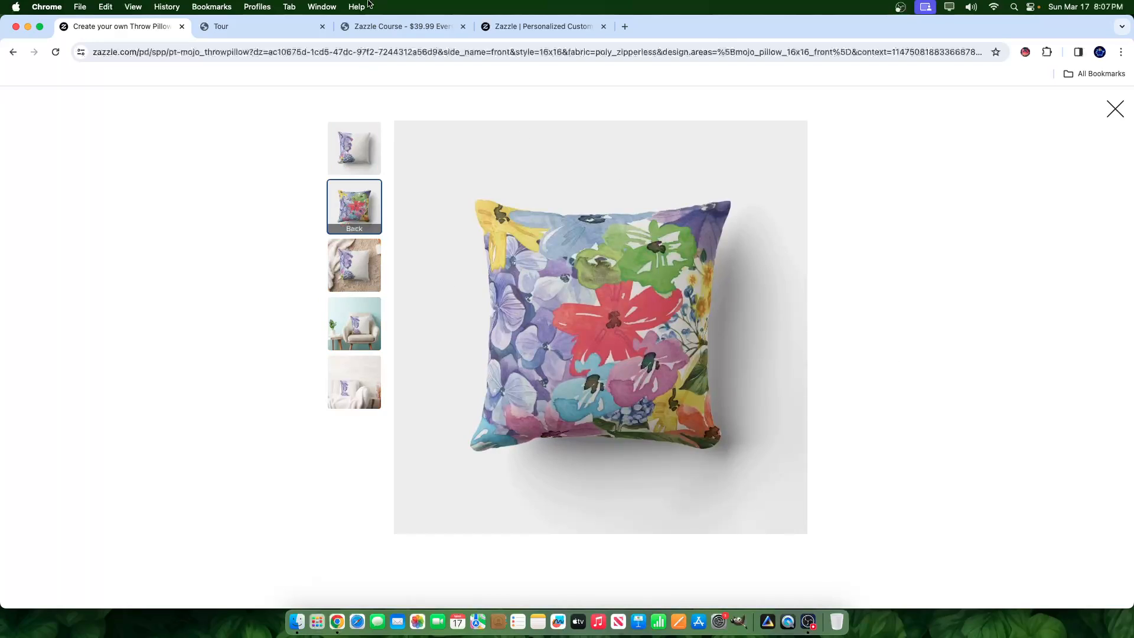
Step: Switch to the open Zazzle Tagging Course page
click(372, 26)
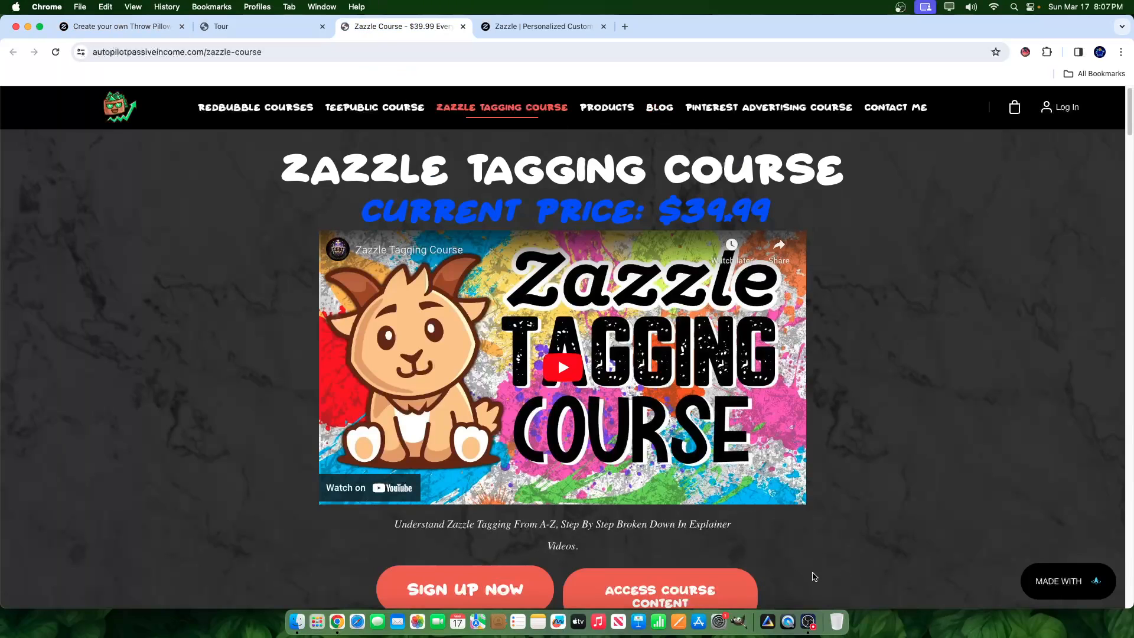
click(808, 632)
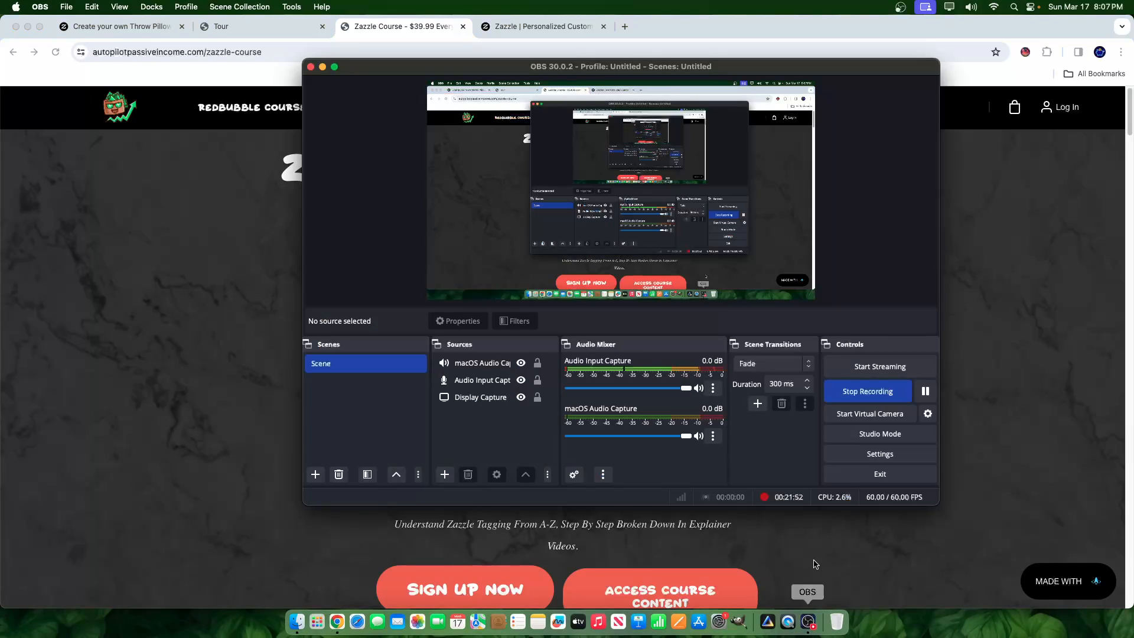